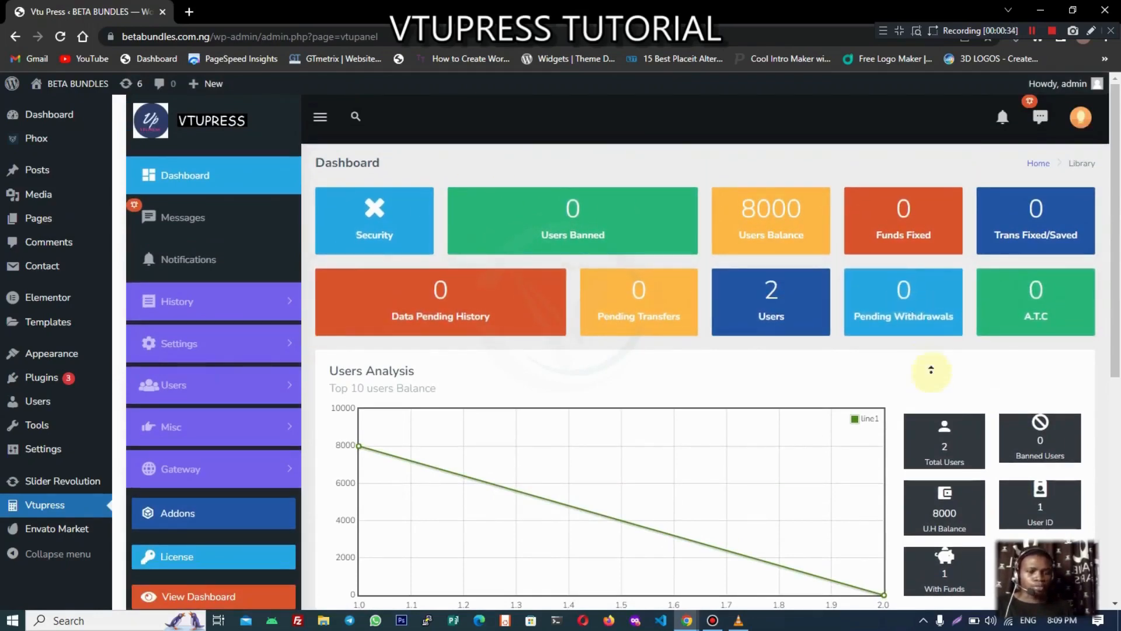
- Review the Vtupress dashboard's statistics tiles, the Users Analysis chart and the New Messages section
scroll(931, 368, down, 10)
scroll(1003, 262, up, 10)
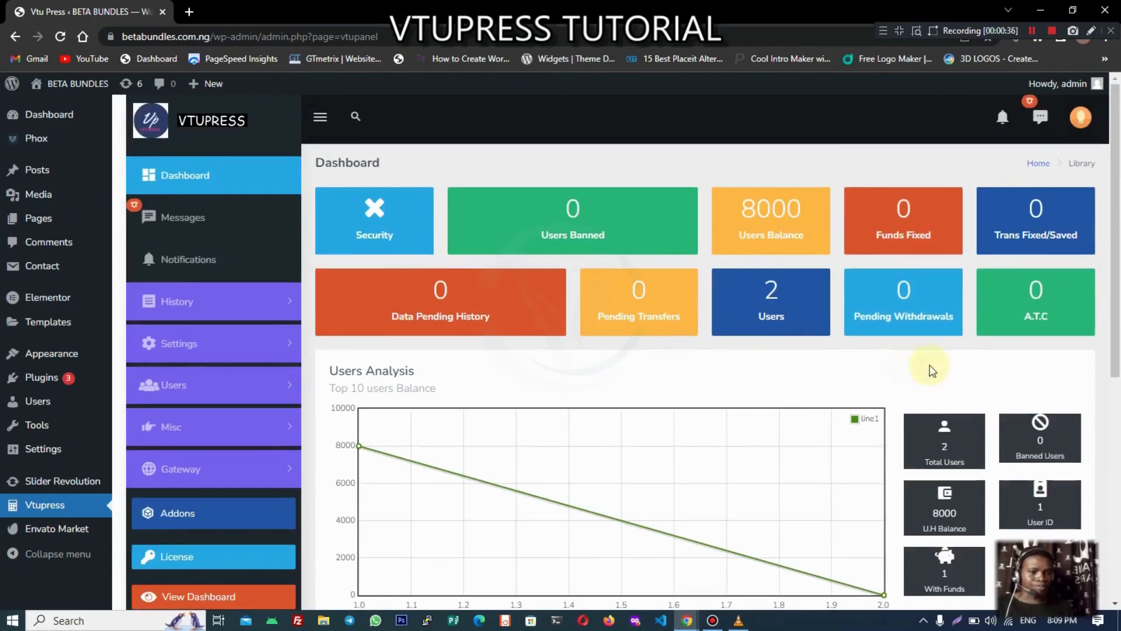
scroll(1021, 362, down, 5)
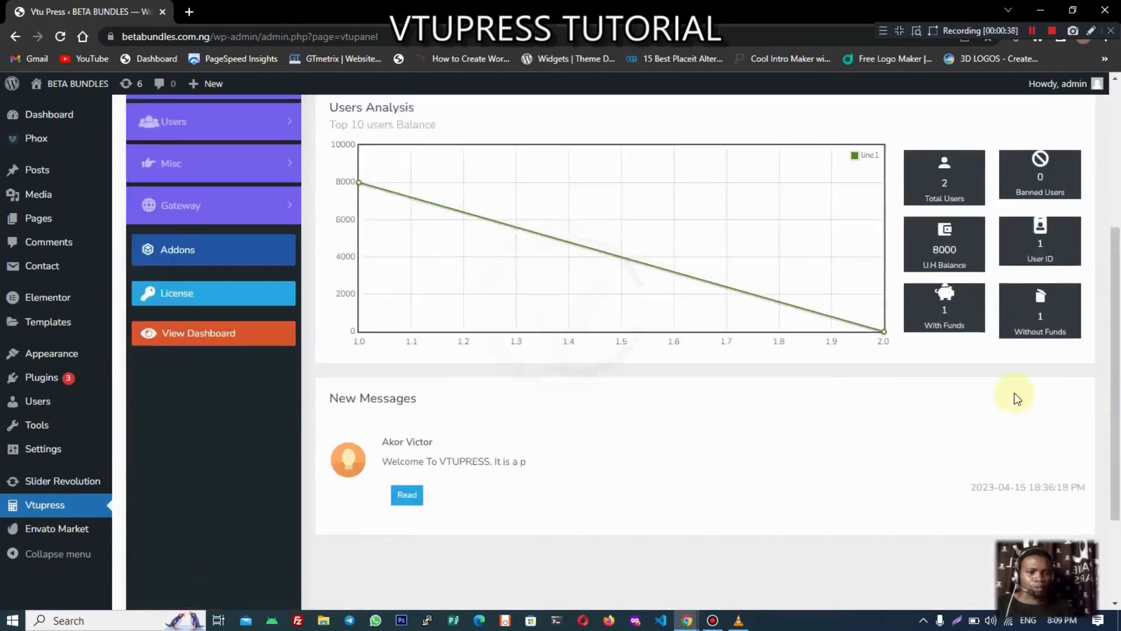
scroll(691, 229, up, 2)
scroll(692, 229, up, 3)
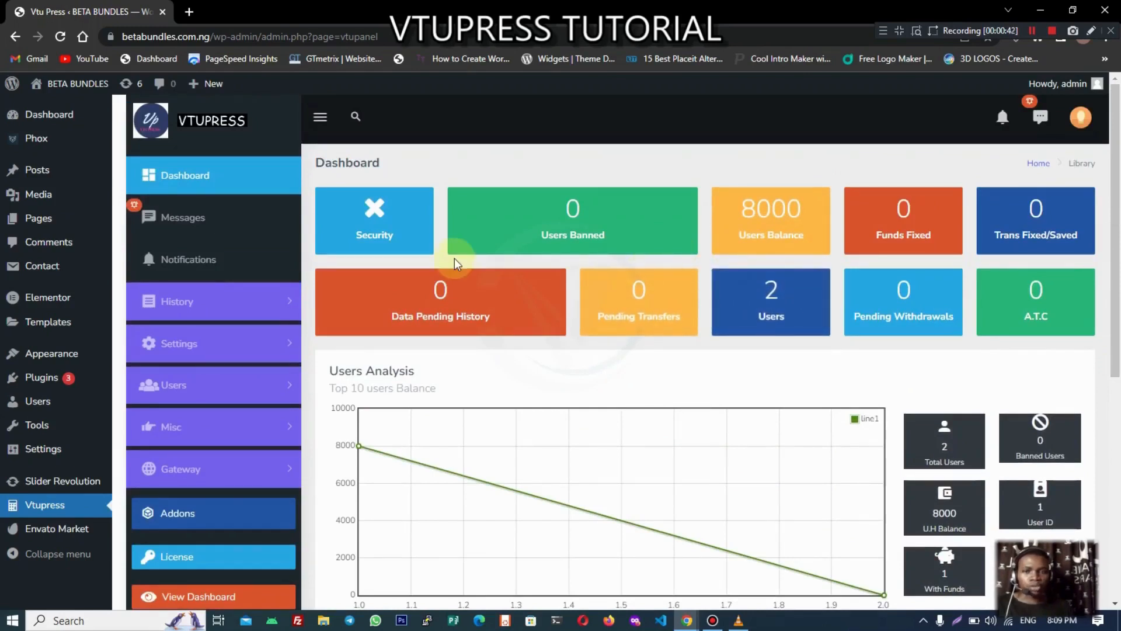
- View the Vtupress messages, followed by the notifications list and its additional filter options
click(185, 219)
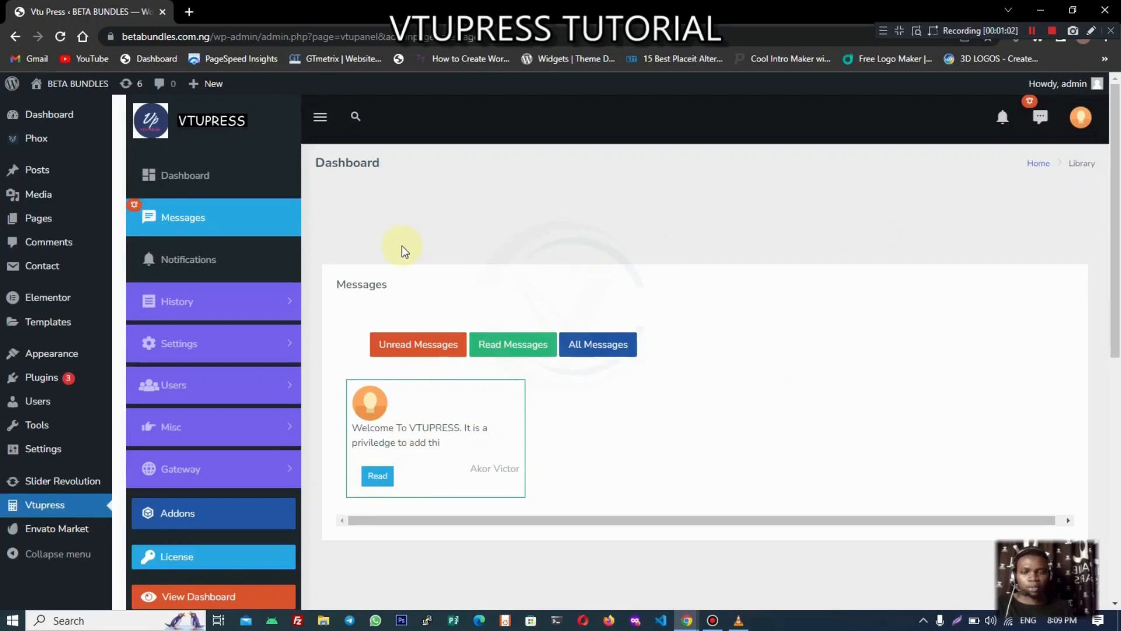
click(166, 259)
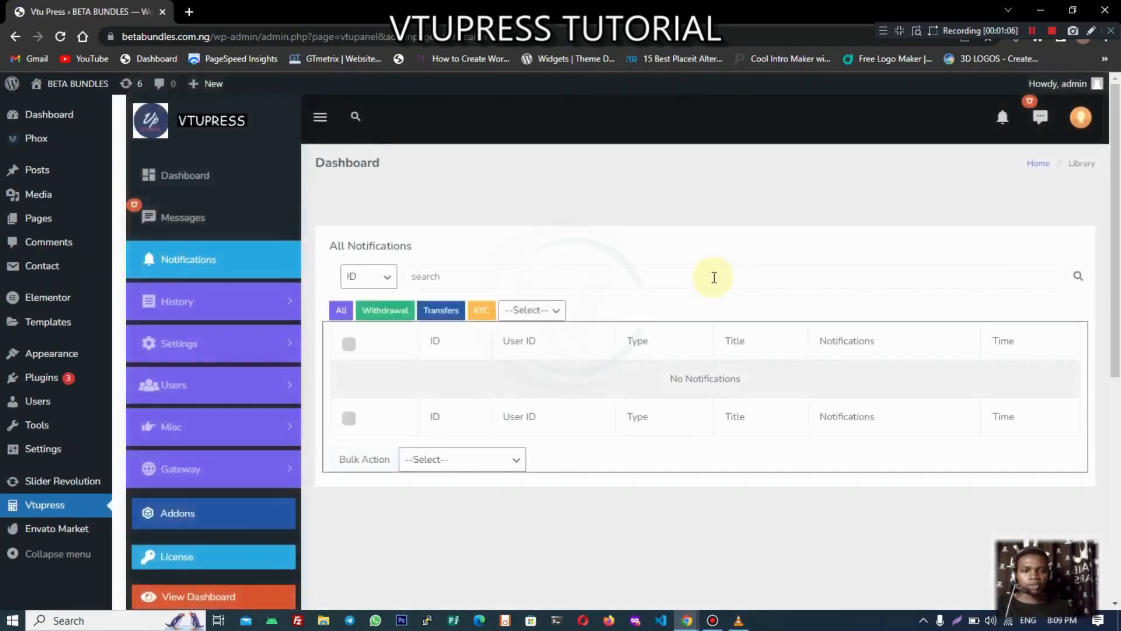
click(548, 312)
click(546, 265)
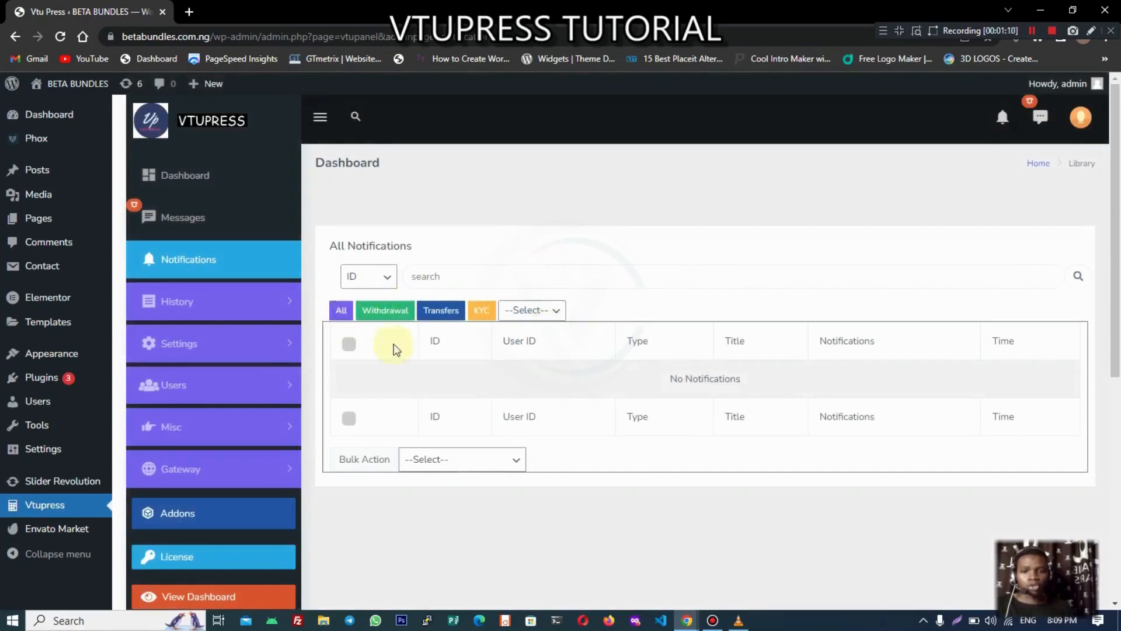
- Show the users' wallet funding history from the Vtupress history section
click(213, 300)
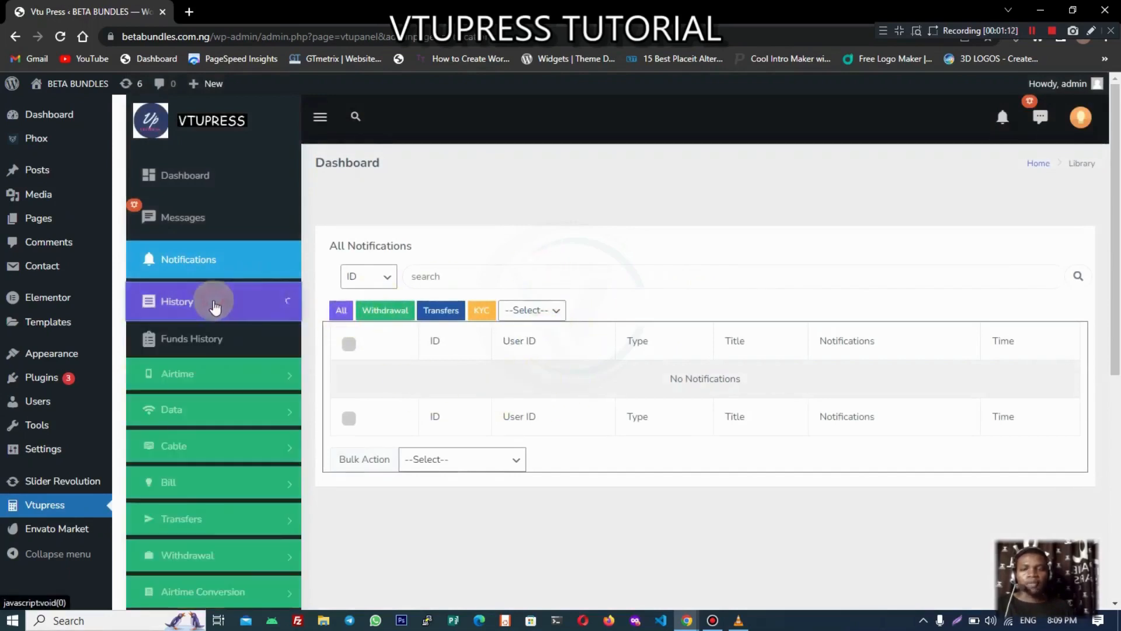
scroll(476, 318, down, 2)
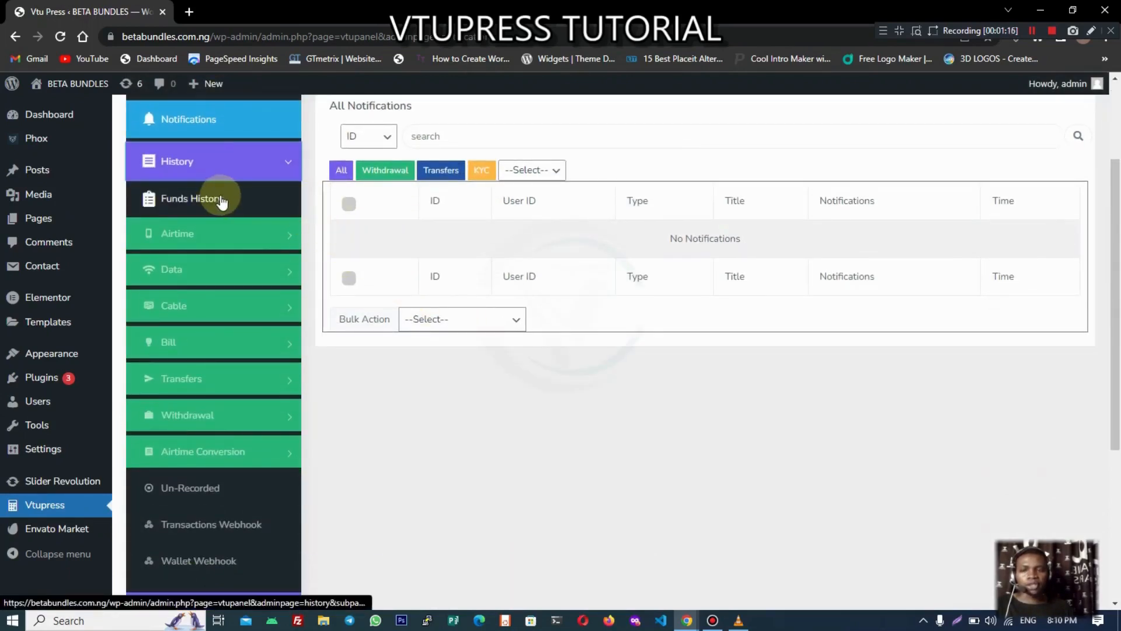
click(221, 200)
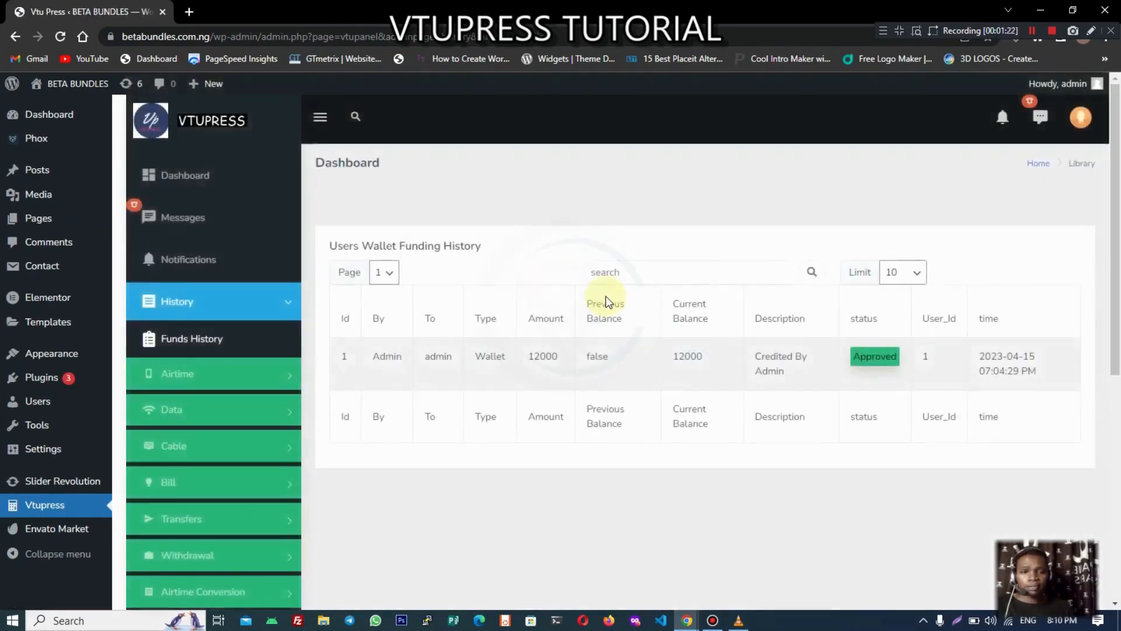
scroll(605, 296, down, 1)
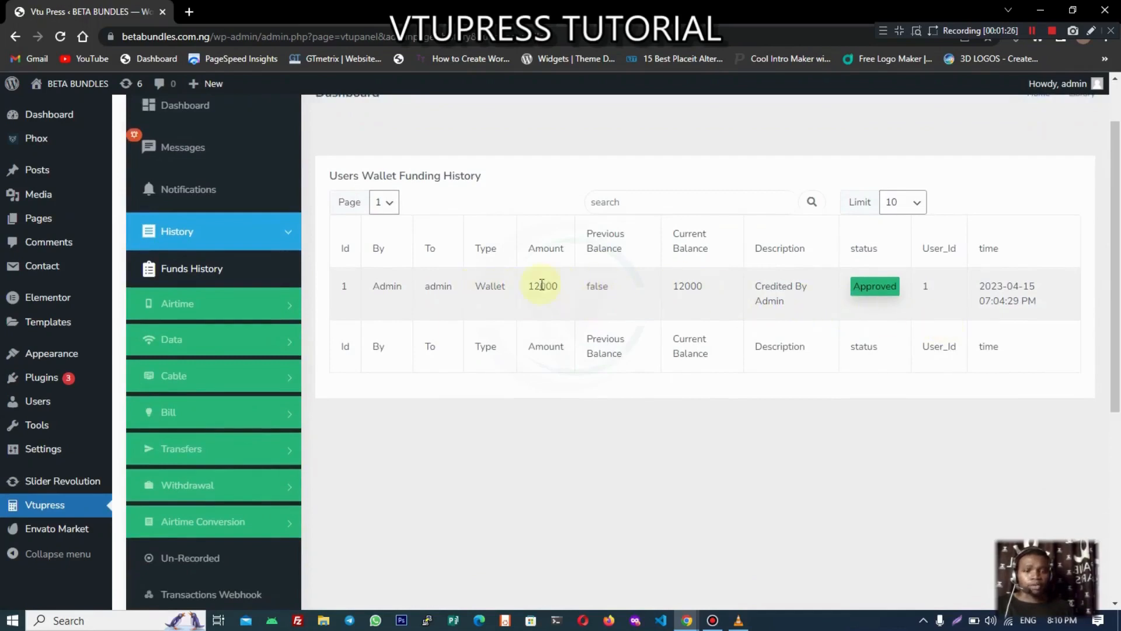
- Show the pending airtime transactions in the history section
click(186, 303)
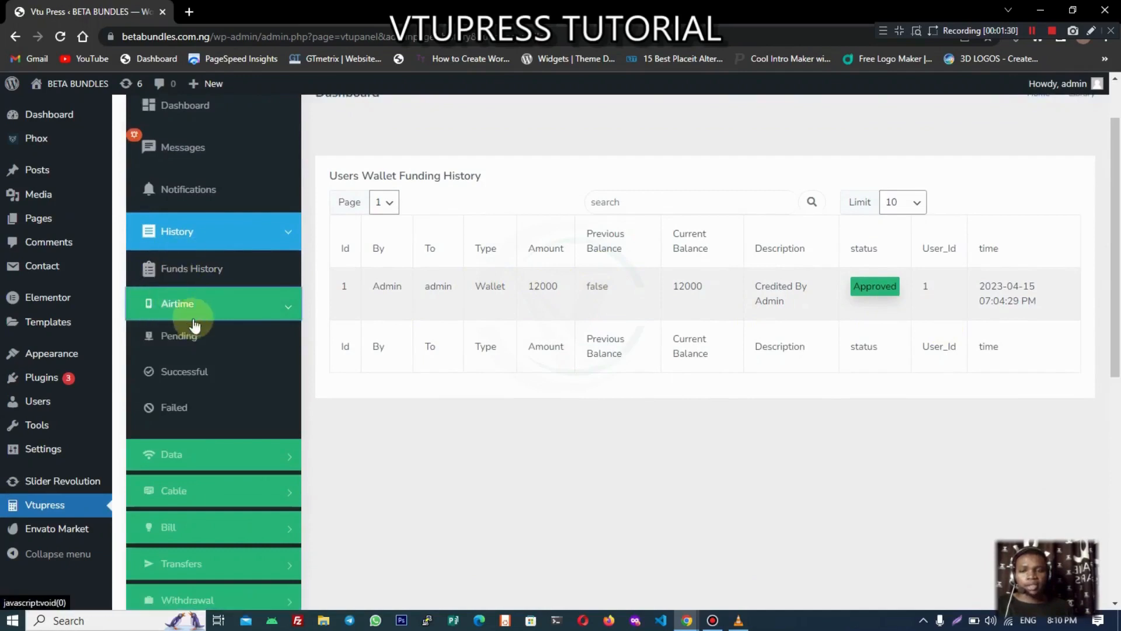
click(181, 338)
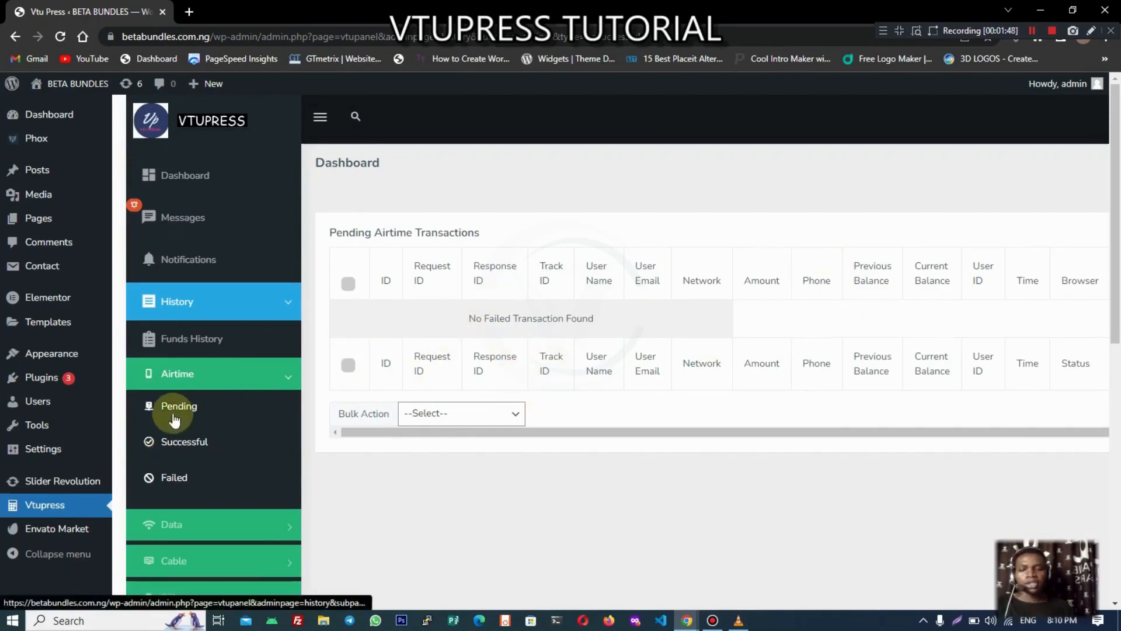
scroll(172, 409, down, 1)
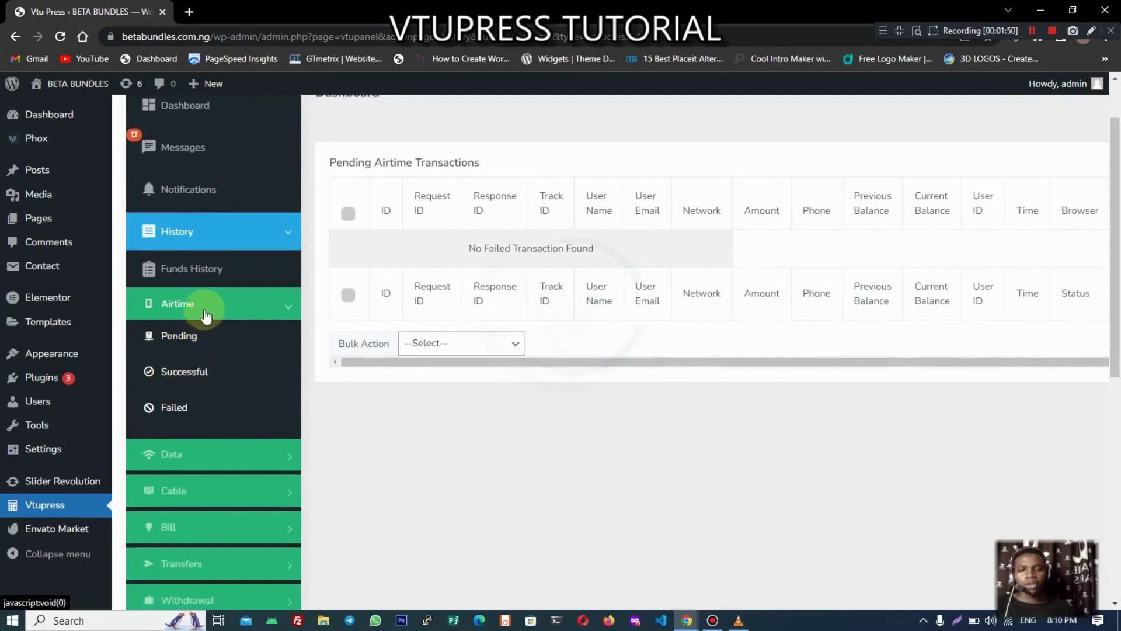
- Look through the history subcategories for Airtime, Data, Cable, Bill, Transfers, Withdrawal and Airtime Conversion, collapsing each one again
click(186, 304)
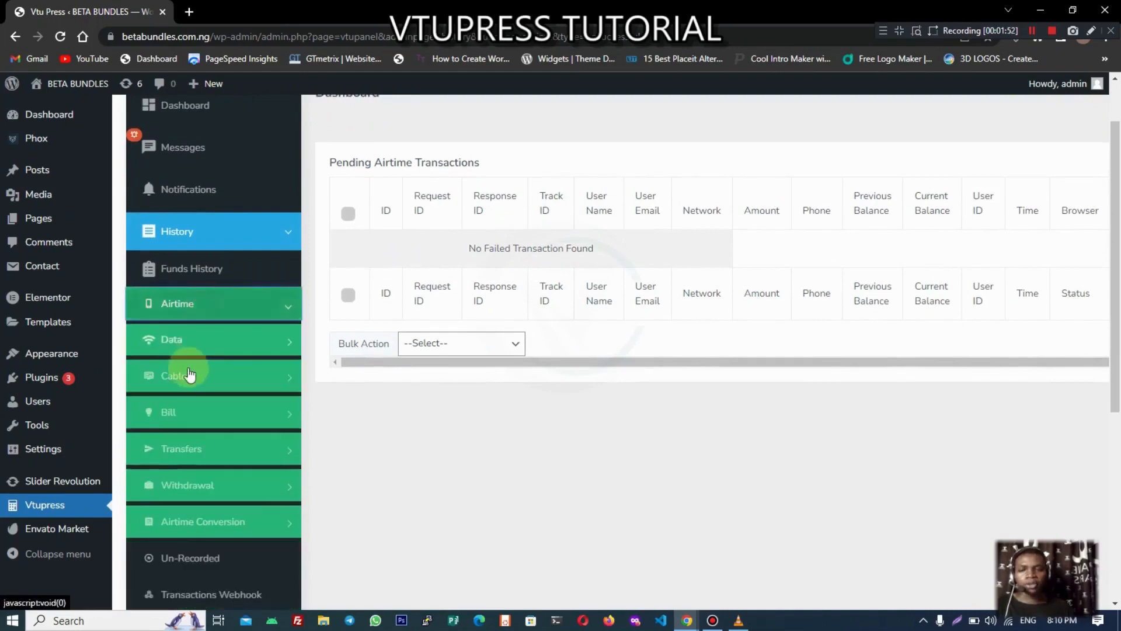
click(195, 304)
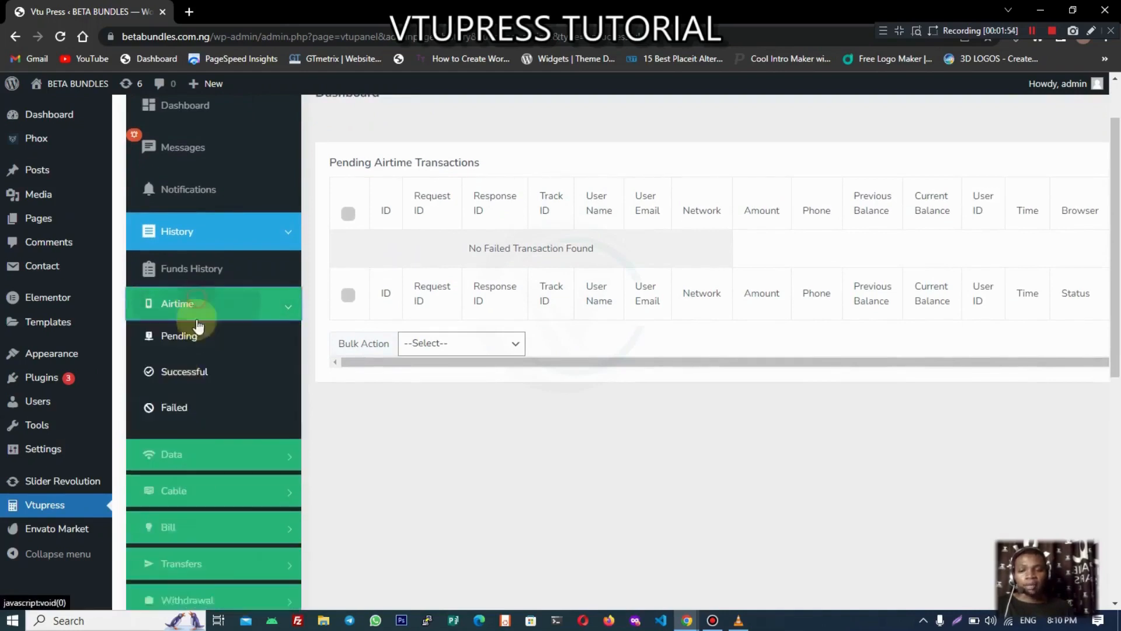
click(196, 305)
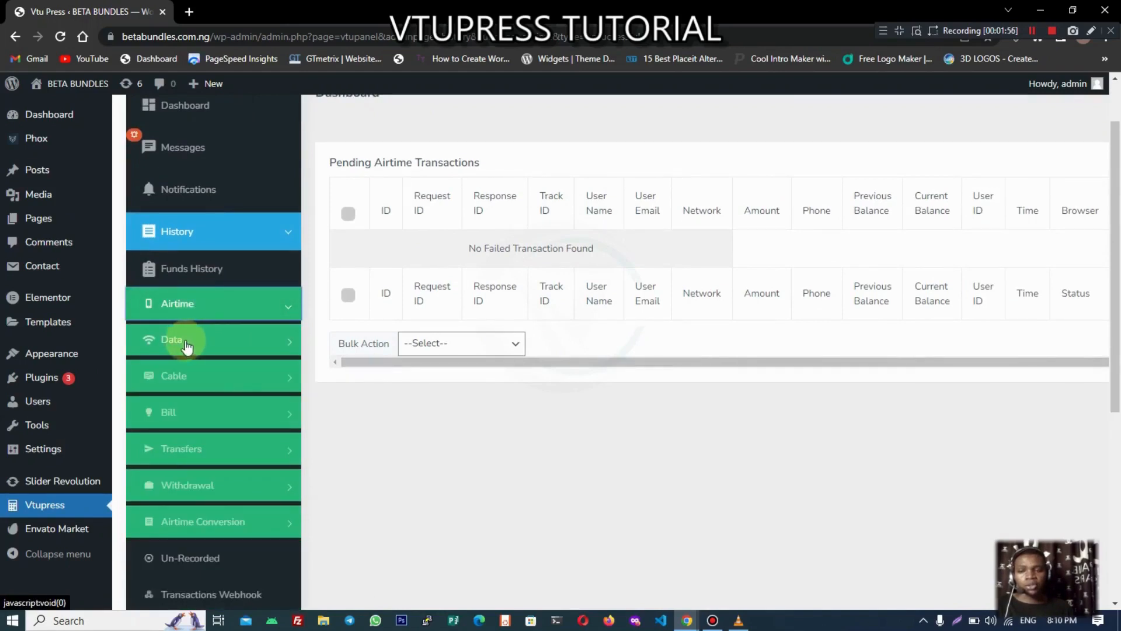
click(181, 341)
click(184, 349)
click(187, 375)
click(185, 377)
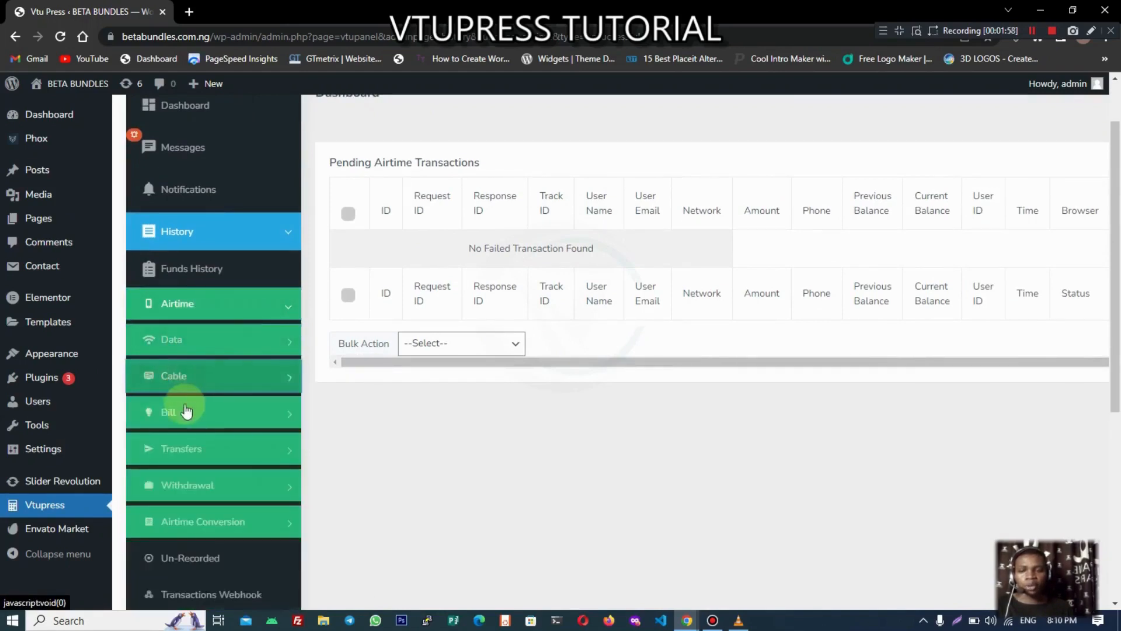
click(183, 409)
click(184, 412)
click(183, 450)
click(183, 451)
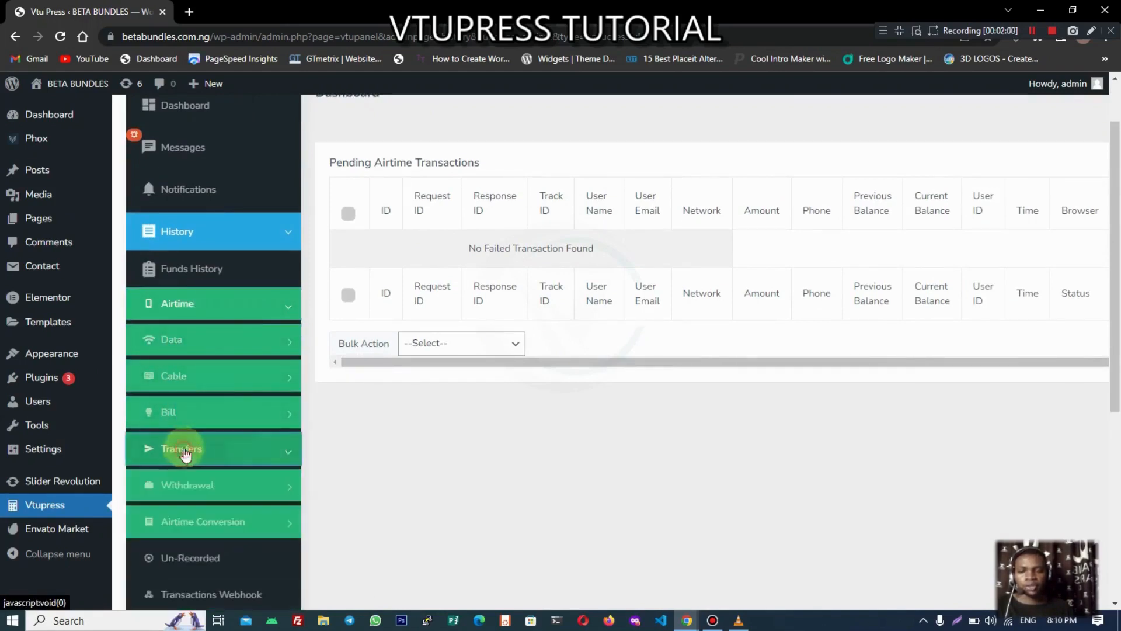
scroll(228, 450, down, 3)
click(222, 363)
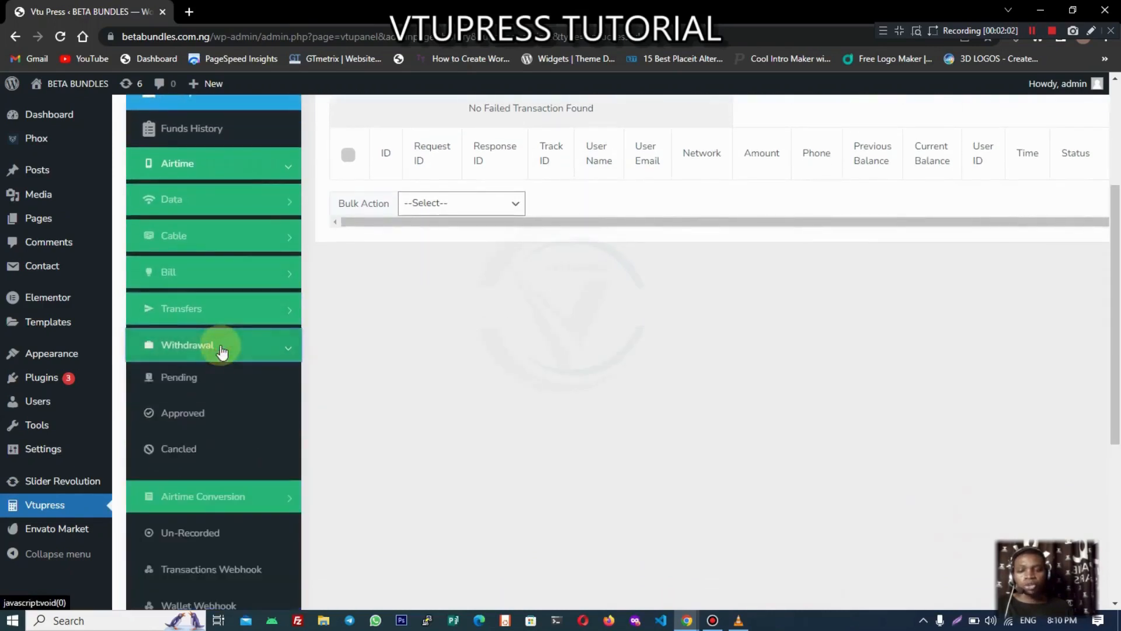
click(207, 365)
click(203, 380)
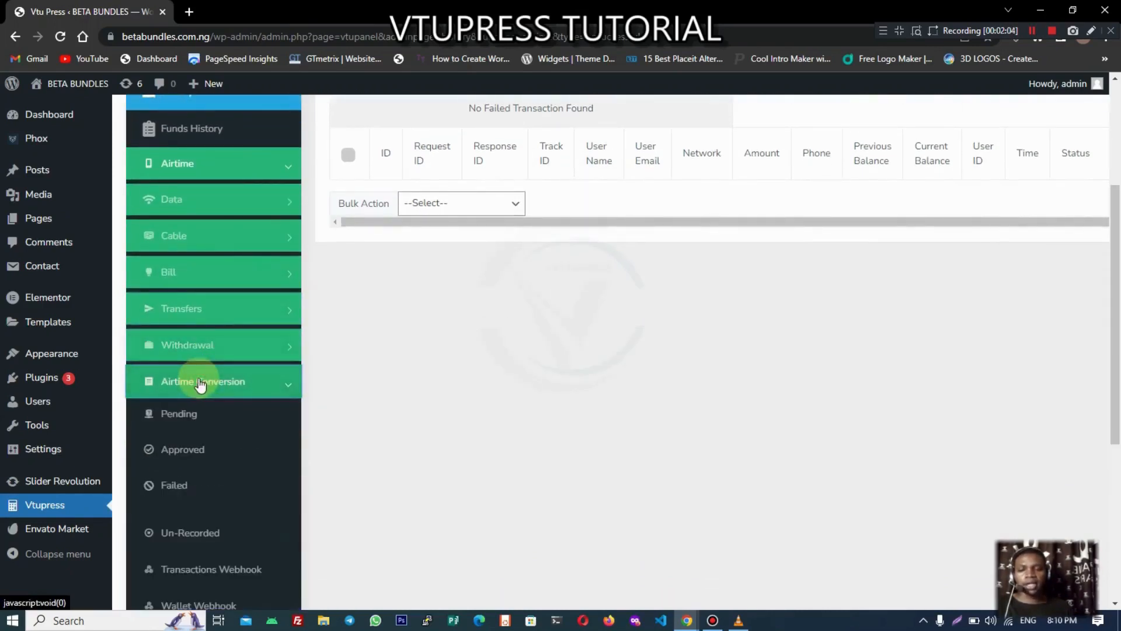
click(225, 387)
- Open the Un-Recorded history and examine the proposed un-recorded transactions
scroll(245, 403, down, 2)
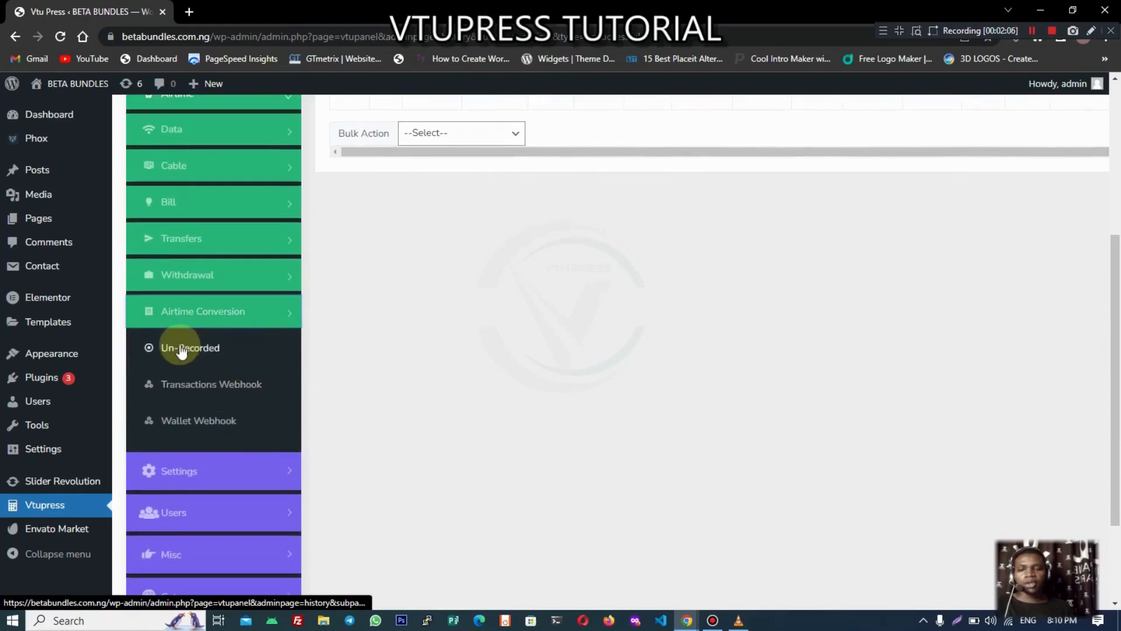
click(166, 349)
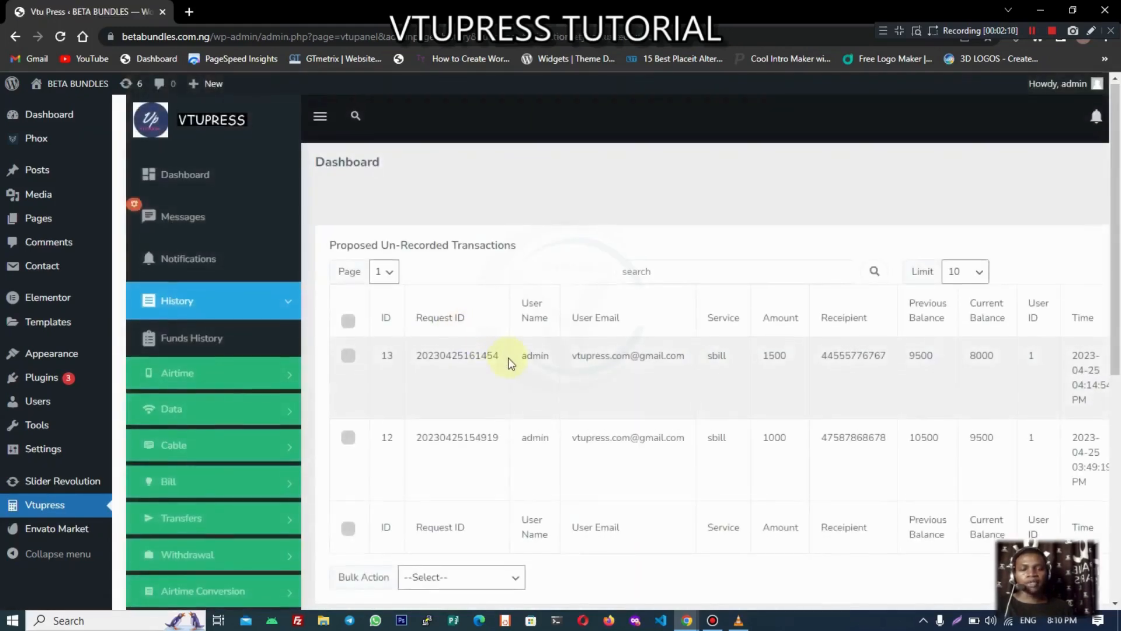
middle_click(508, 357)
click(509, 341)
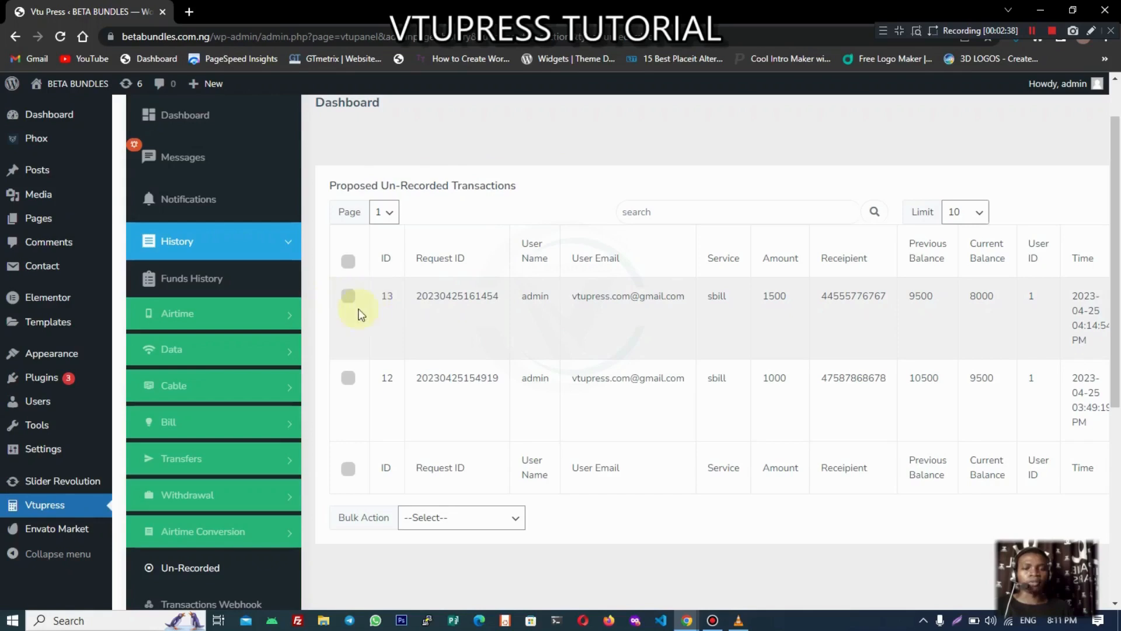
scroll(234, 361, up, 1)
scroll(205, 347, down, 1)
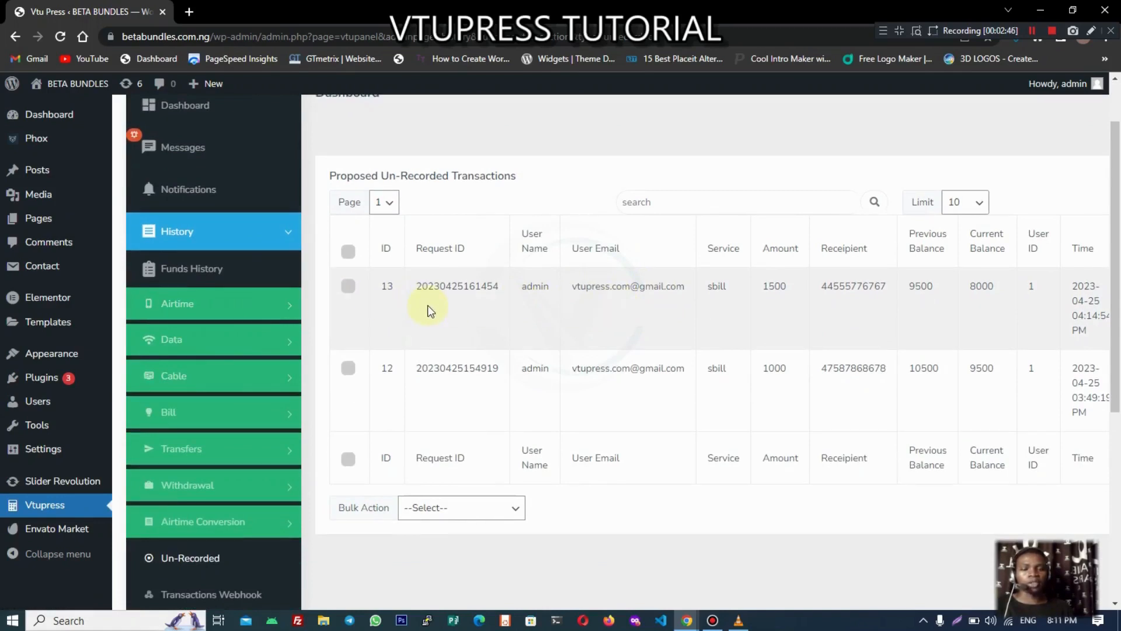
- Check which status categories the Airtime history offers, leaving its submenu collapsed
click(263, 308)
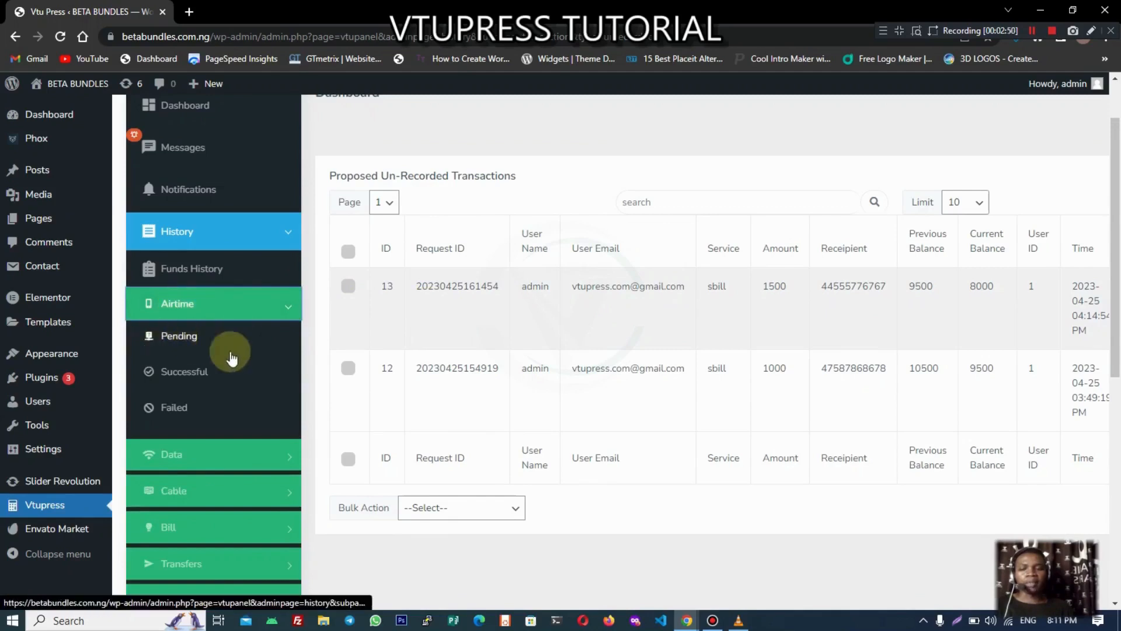
click(234, 301)
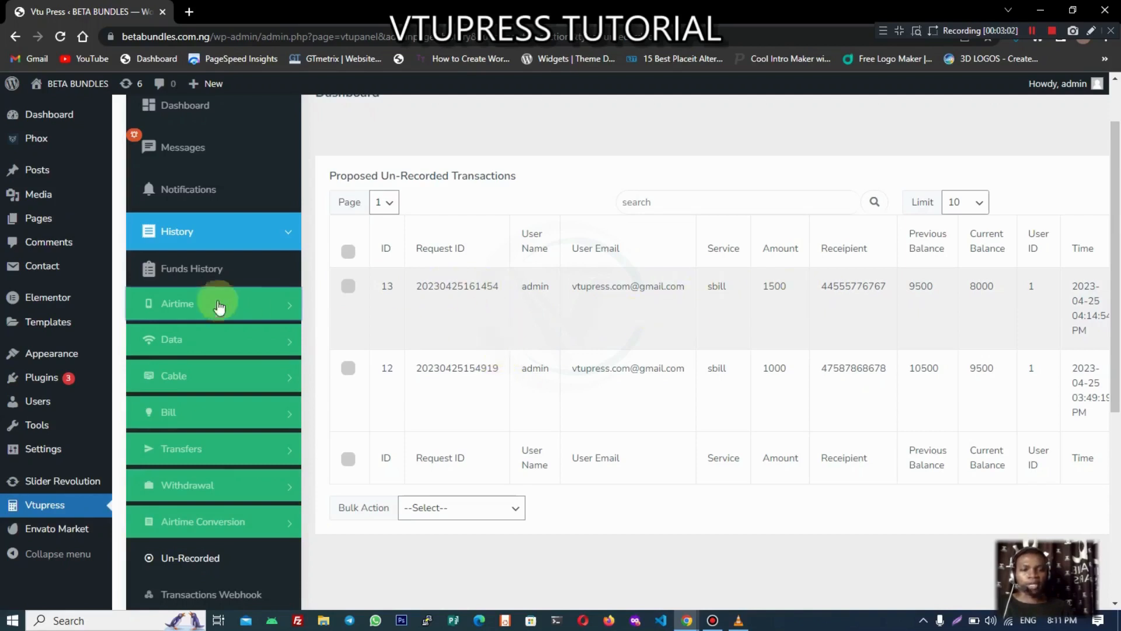
click(193, 310)
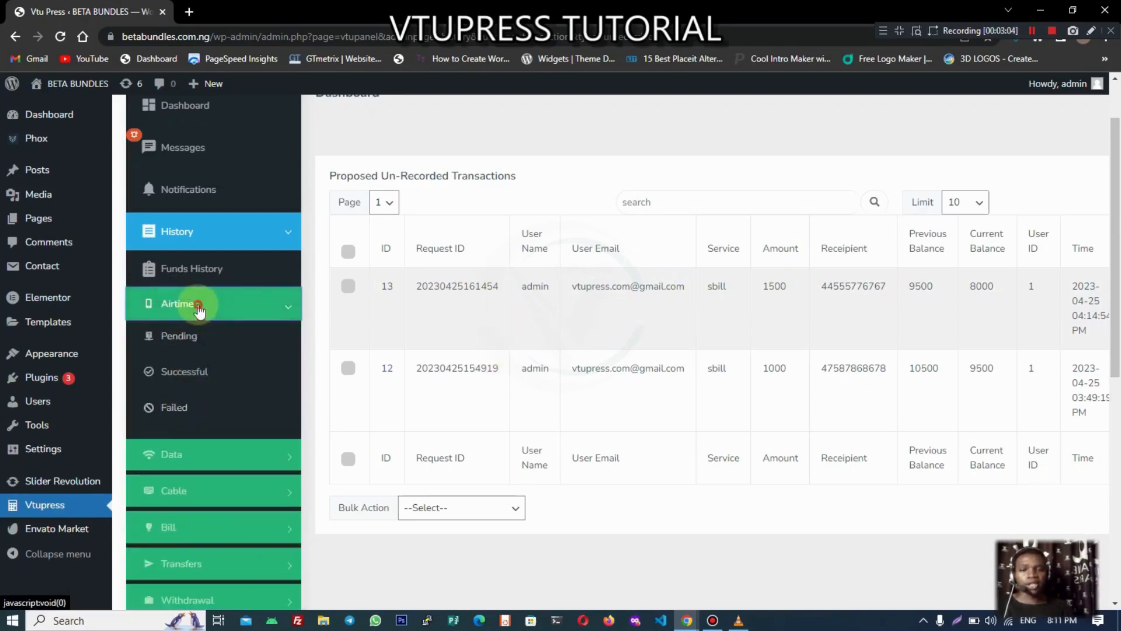
click(189, 305)
- Open the Transactions Webhook page, highlight its webhook URL and look over the callback table
scroll(626, 351, down, 1)
scroll(626, 347, down, 3)
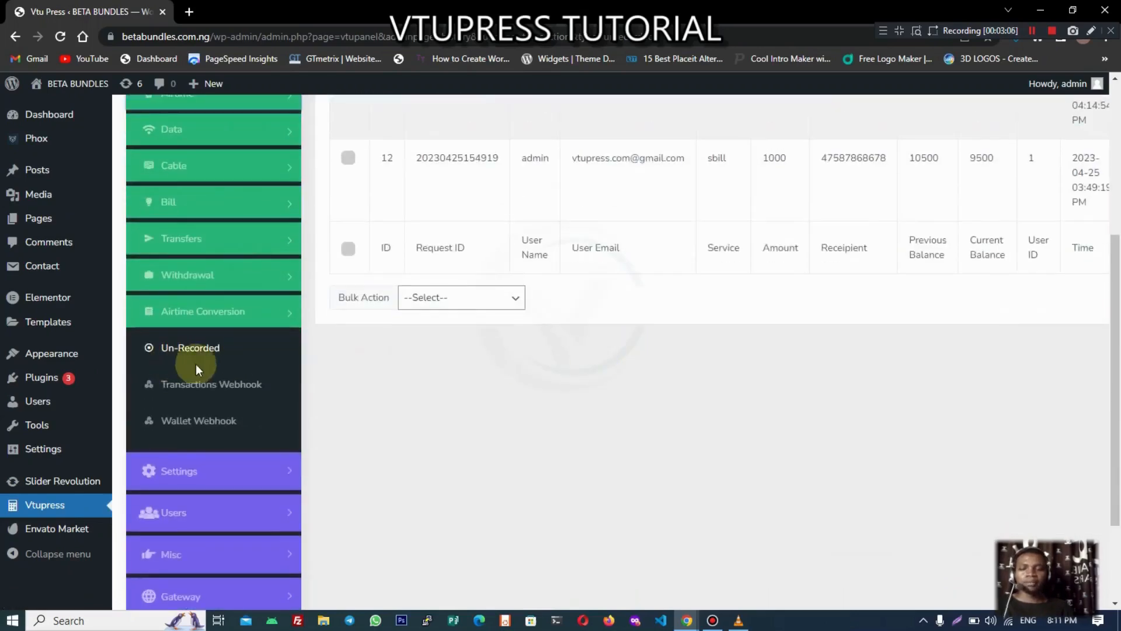
click(205, 387)
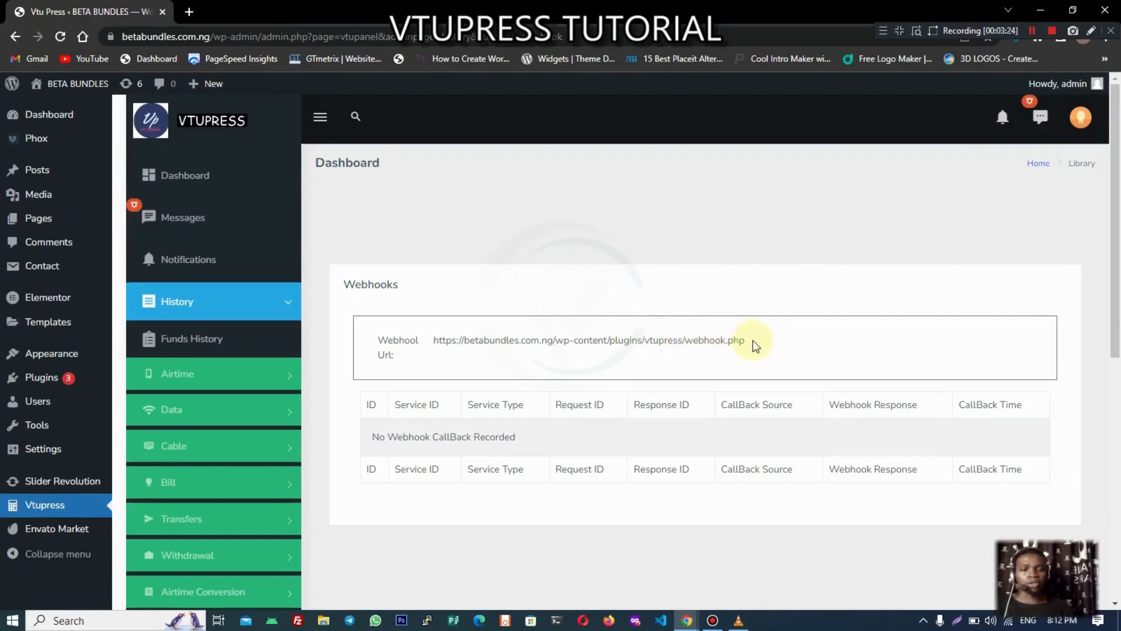
drag(752, 340, 427, 335)
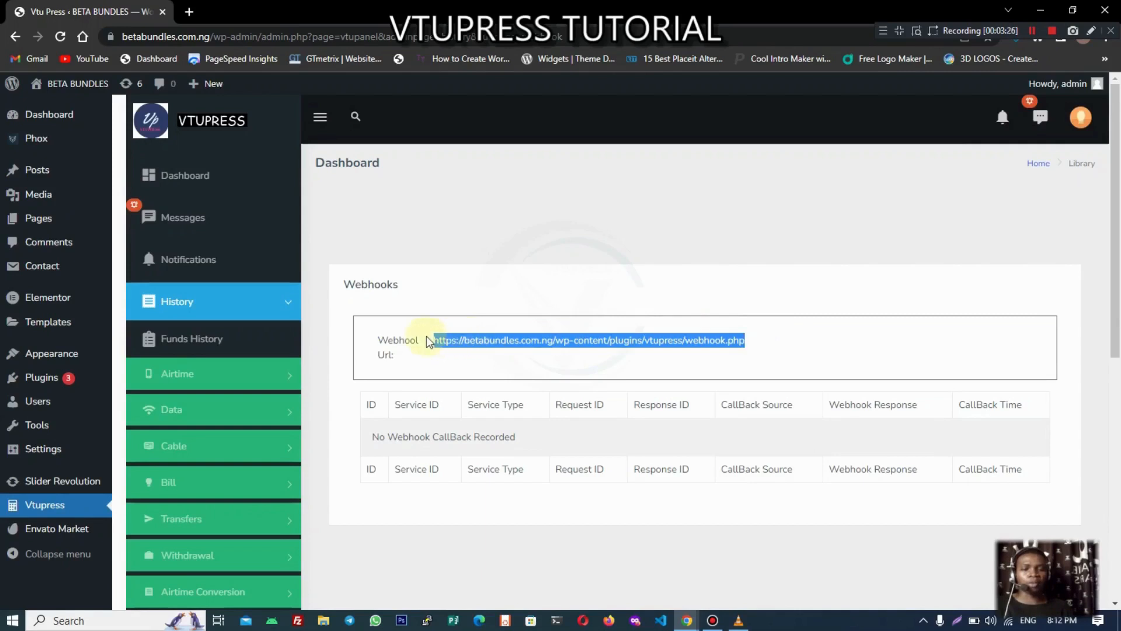
click(426, 336)
scroll(581, 357, down, 2)
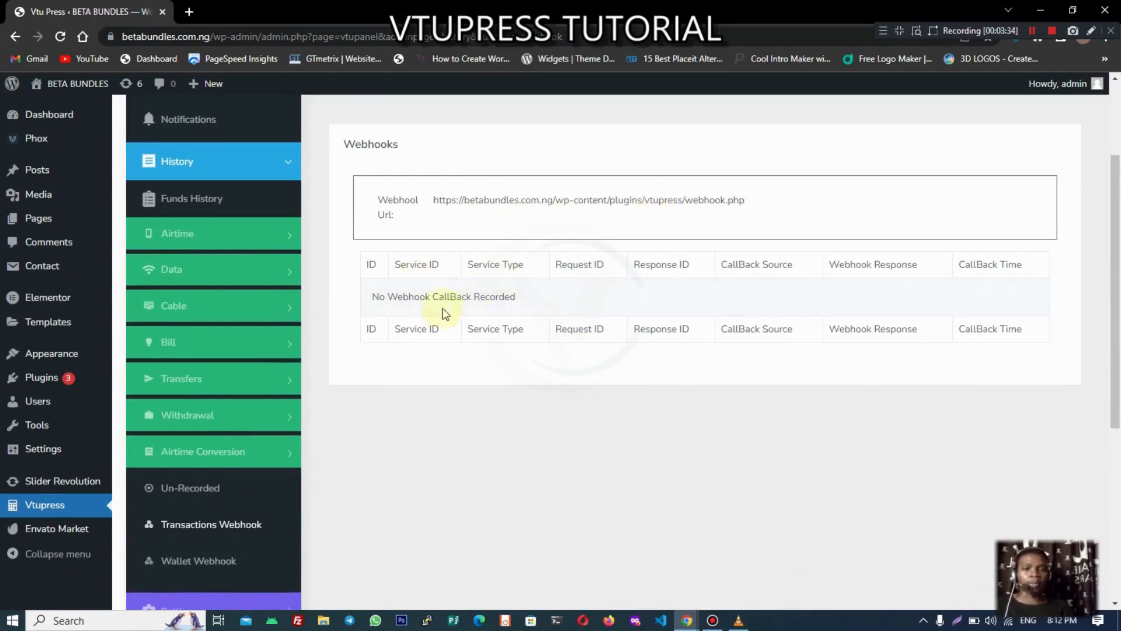
- View the Wallet Webhook page's callback records and expand the Airtime Conversion history categories
scroll(457, 301, down, 3)
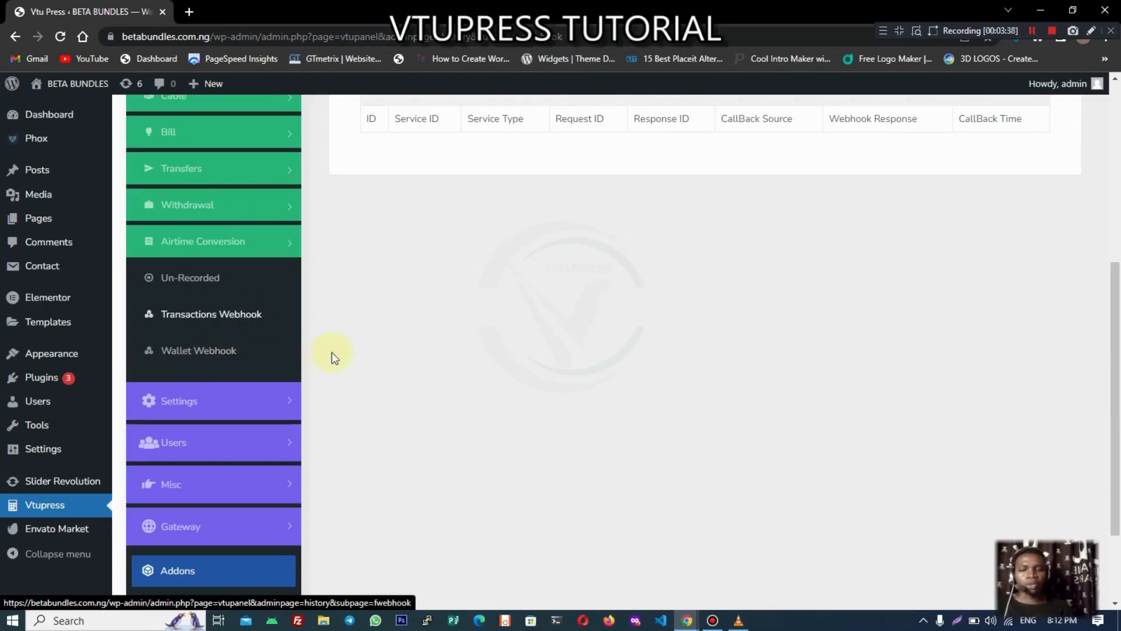
click(195, 350)
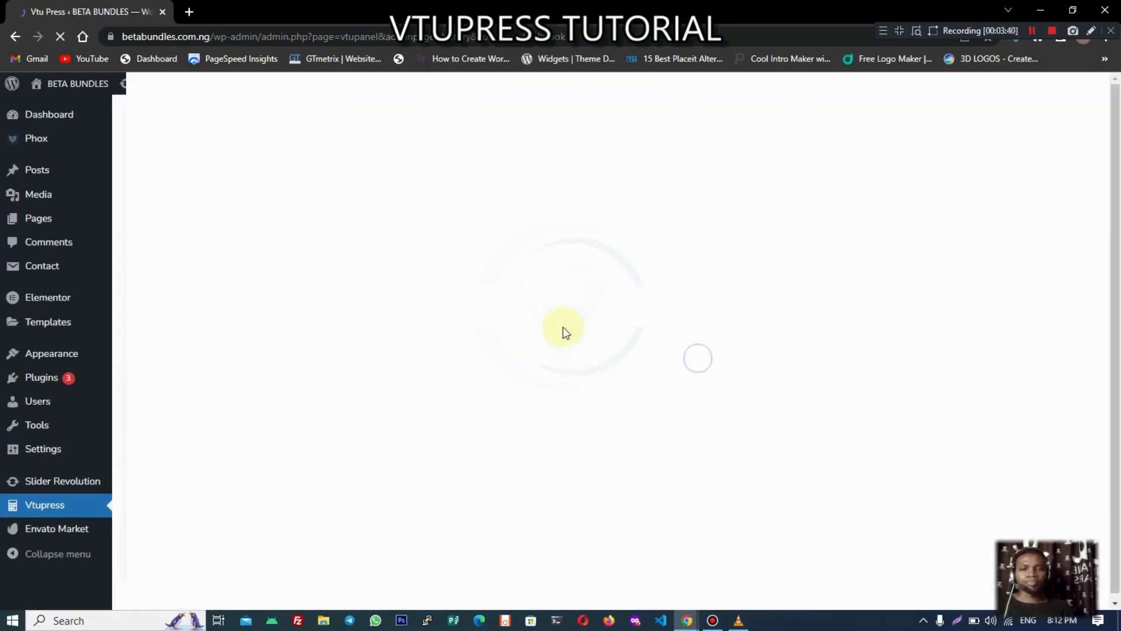
scroll(444, 310, down, 2)
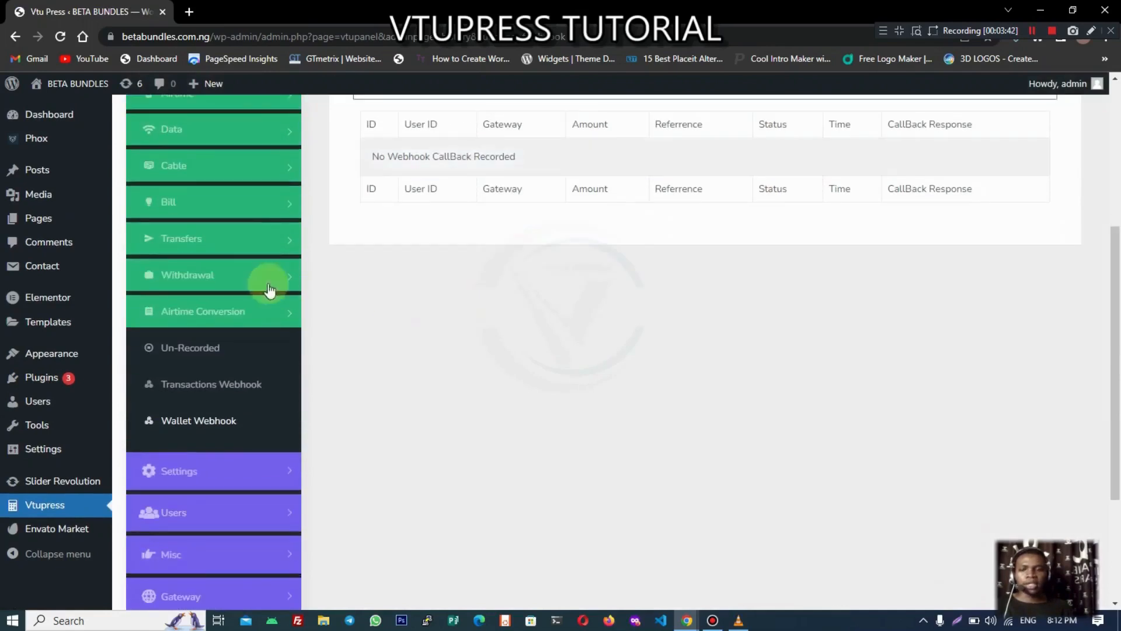
click(221, 313)
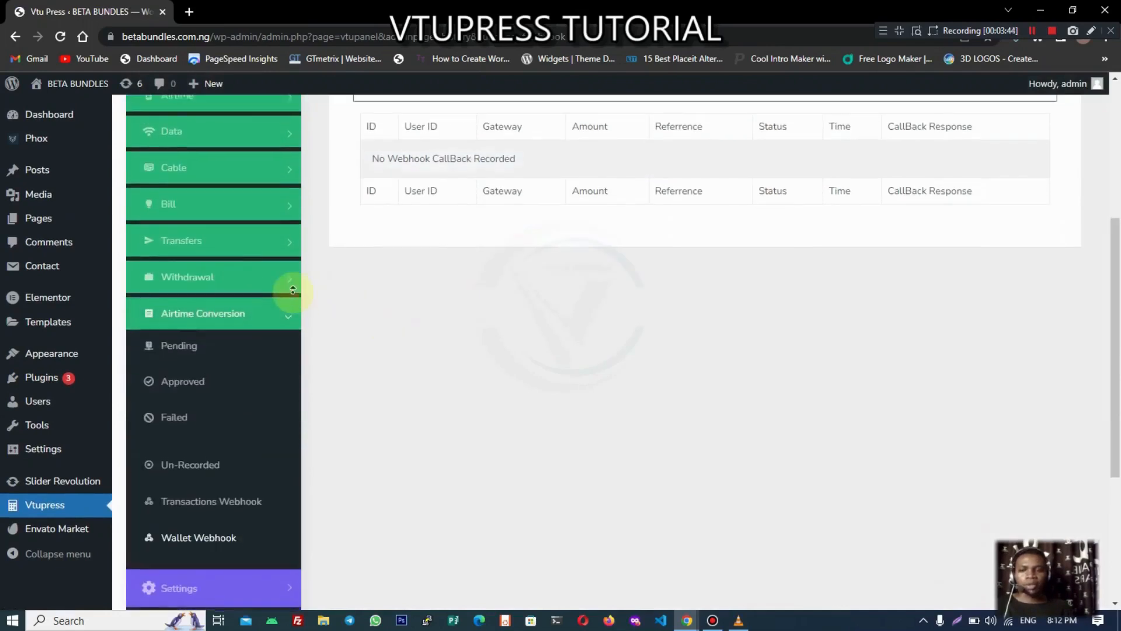
- Collapse the History section of the Vtupress menu and open the General page under Settings
scroll(274, 313, up, 3)
click(200, 186)
scroll(275, 268, up, 3)
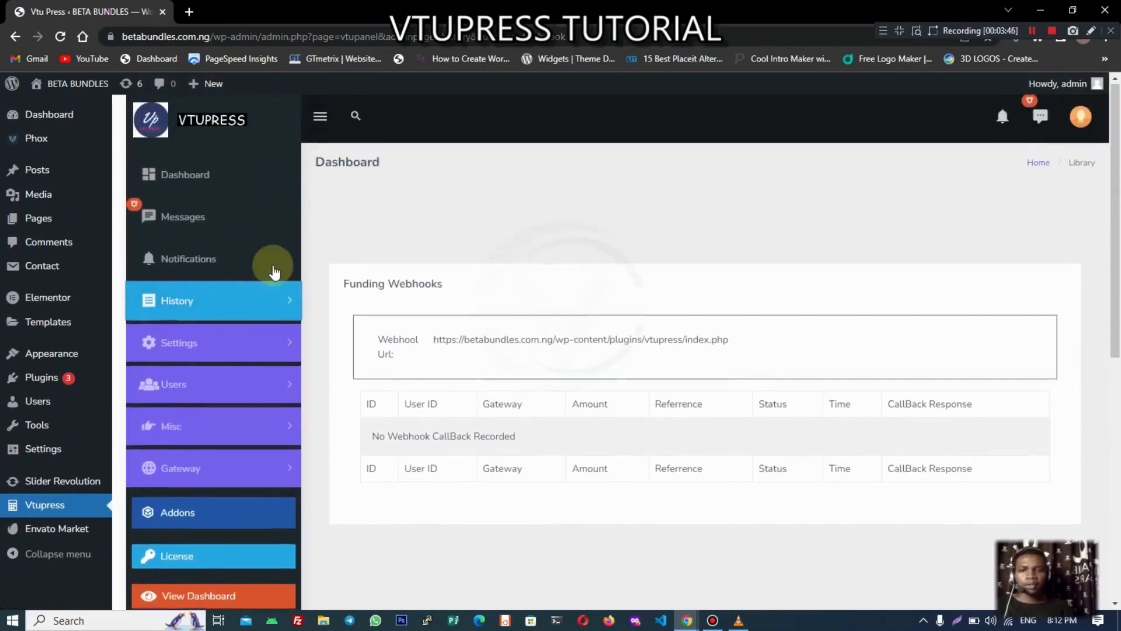
click(225, 344)
scroll(391, 323, down, 3)
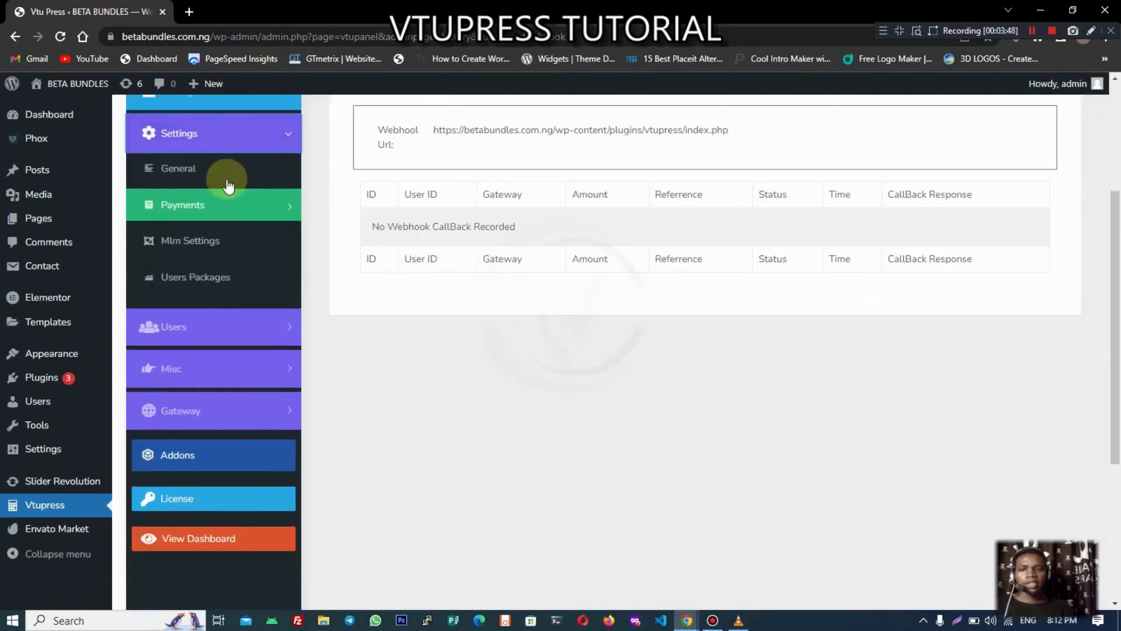
click(215, 169)
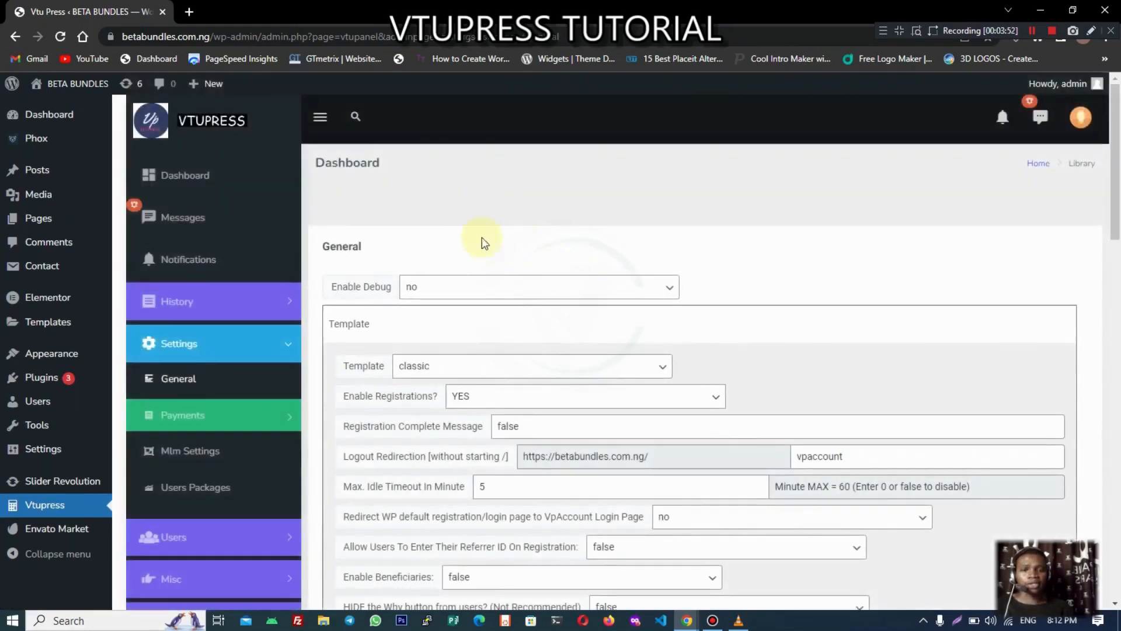
- Examine the choices offered by the Enable Debug setting and skim the rest of the General settings
scroll(413, 298, down, 1)
click(470, 216)
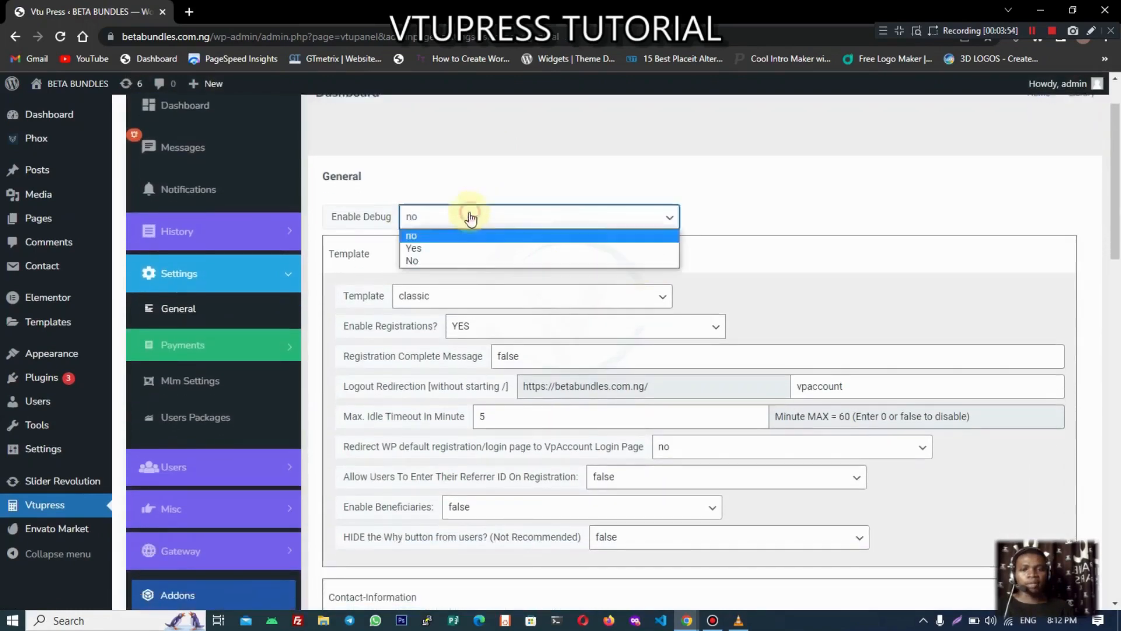
click(496, 176)
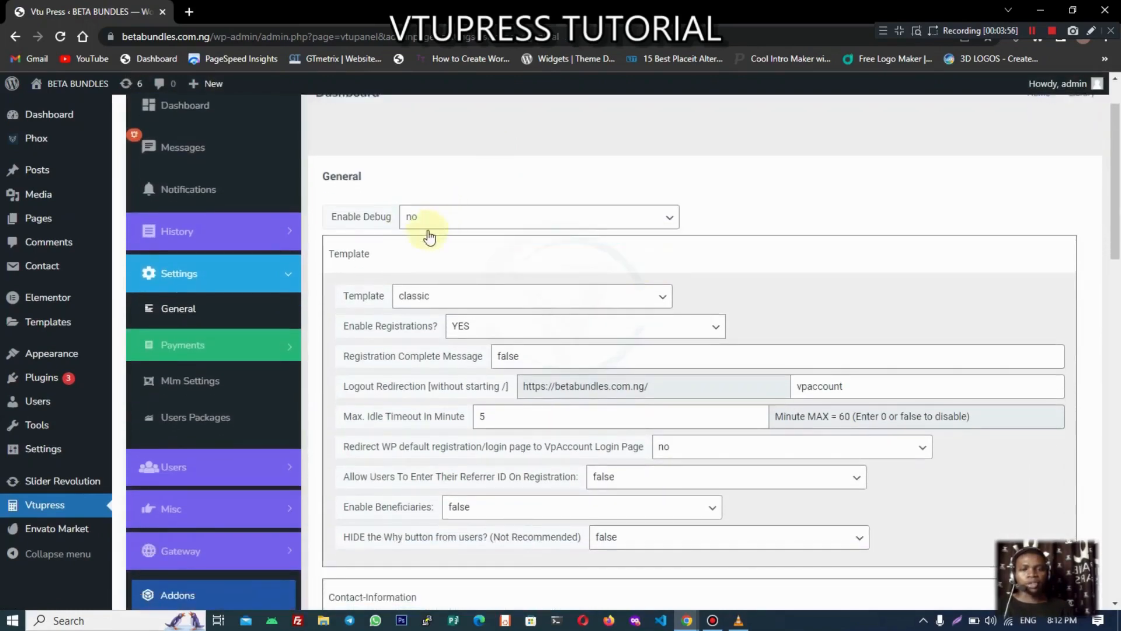
click(428, 226)
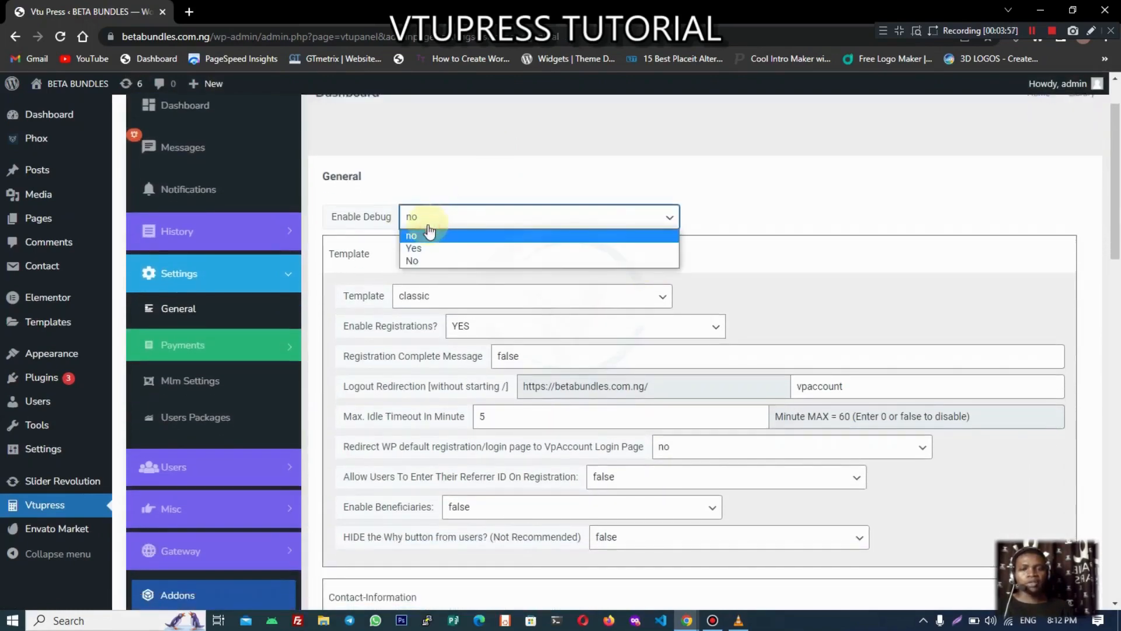
click(443, 190)
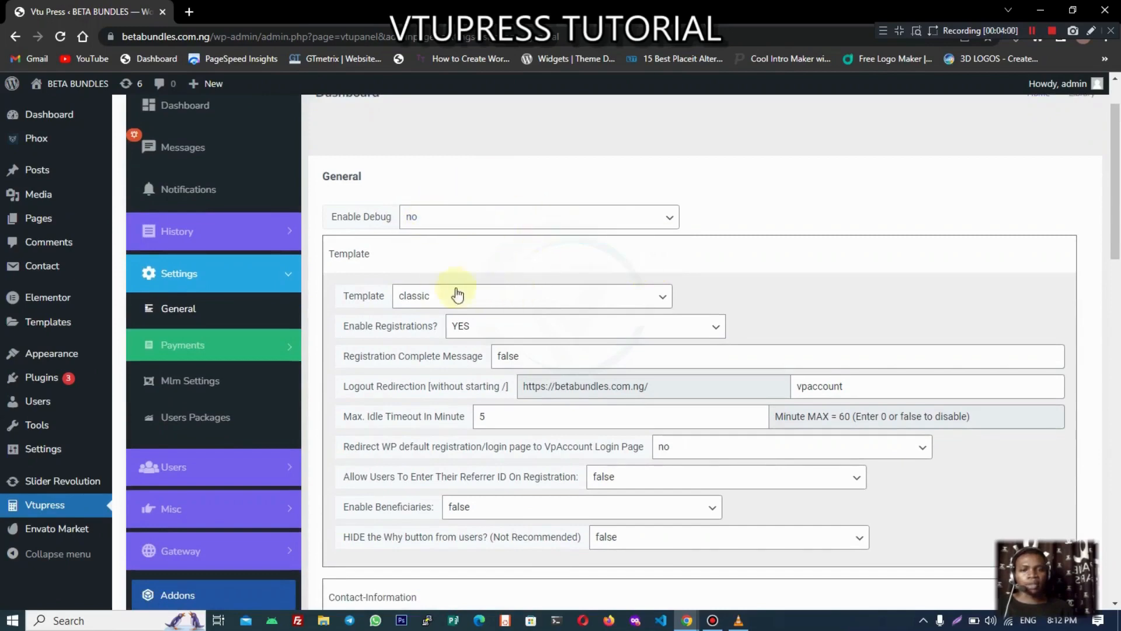
scroll(507, 326, down, 7)
scroll(450, 317, up, 7)
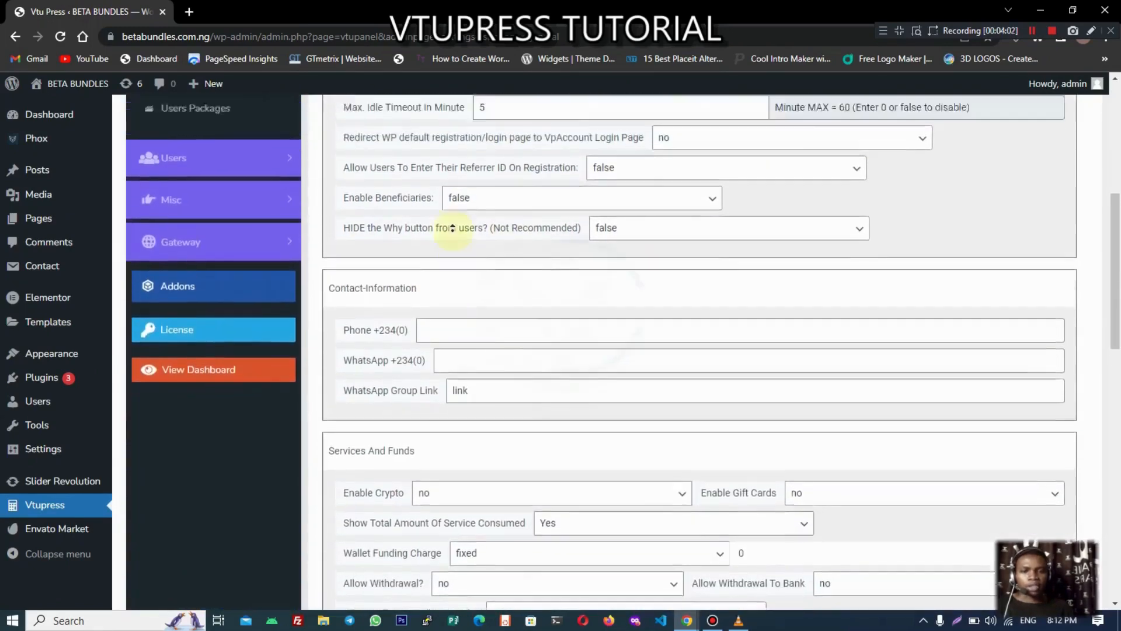
click(446, 222)
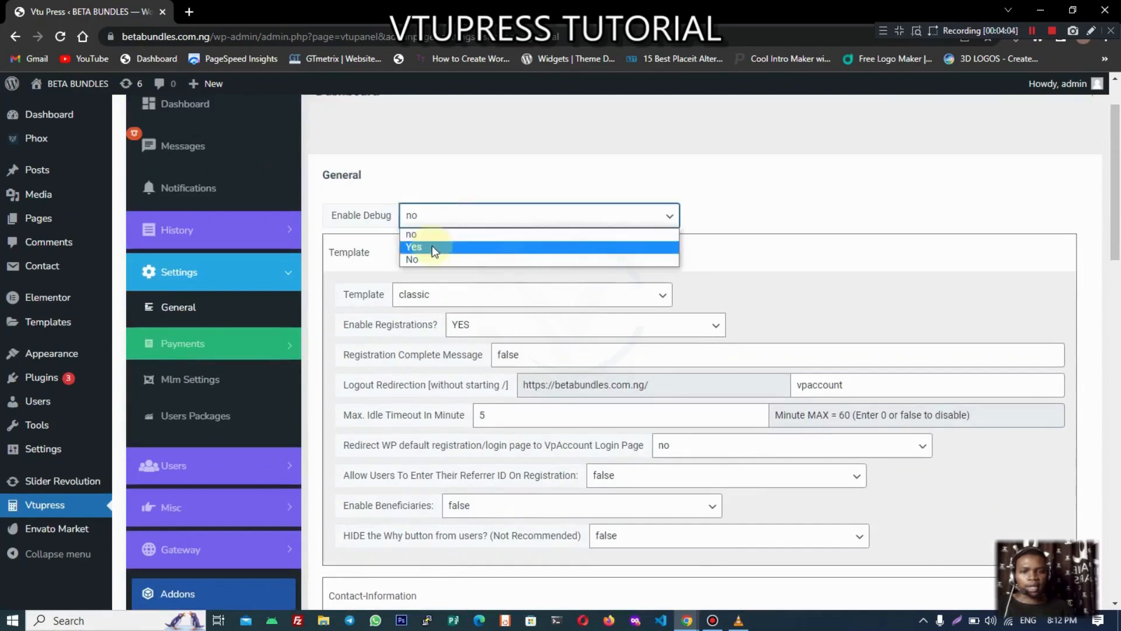
click(462, 188)
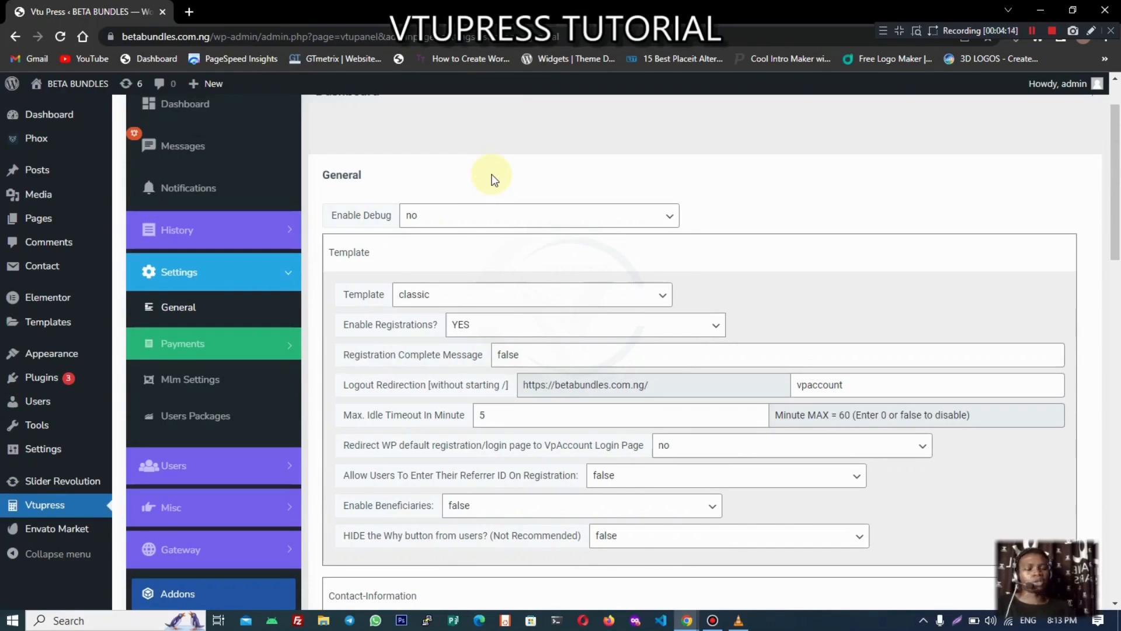
click(456, 227)
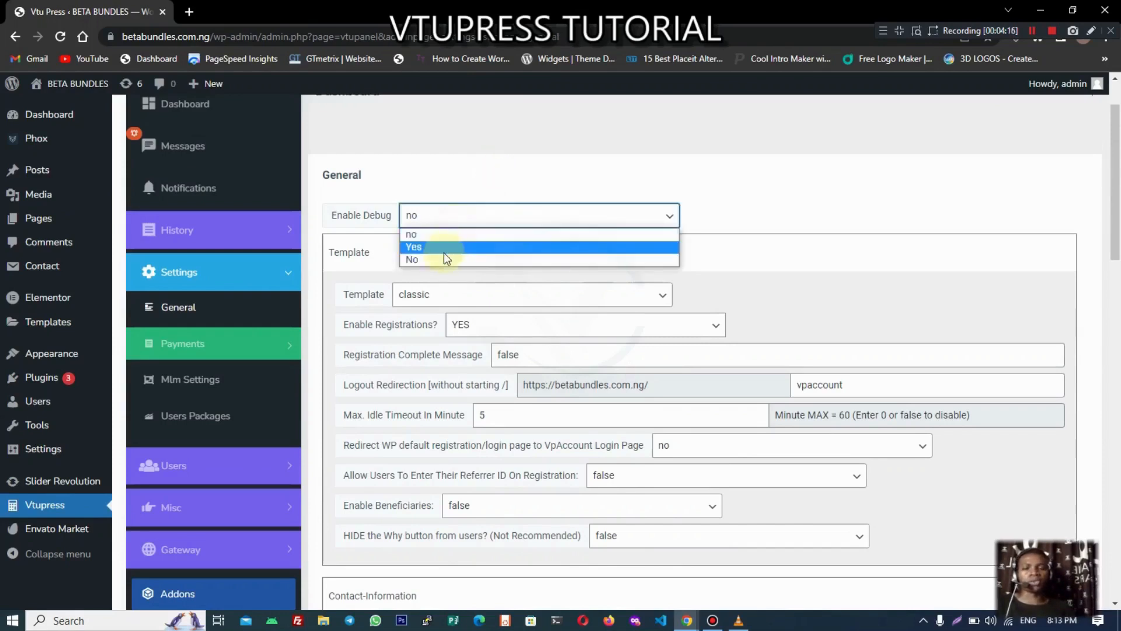
click(425, 221)
click(428, 221)
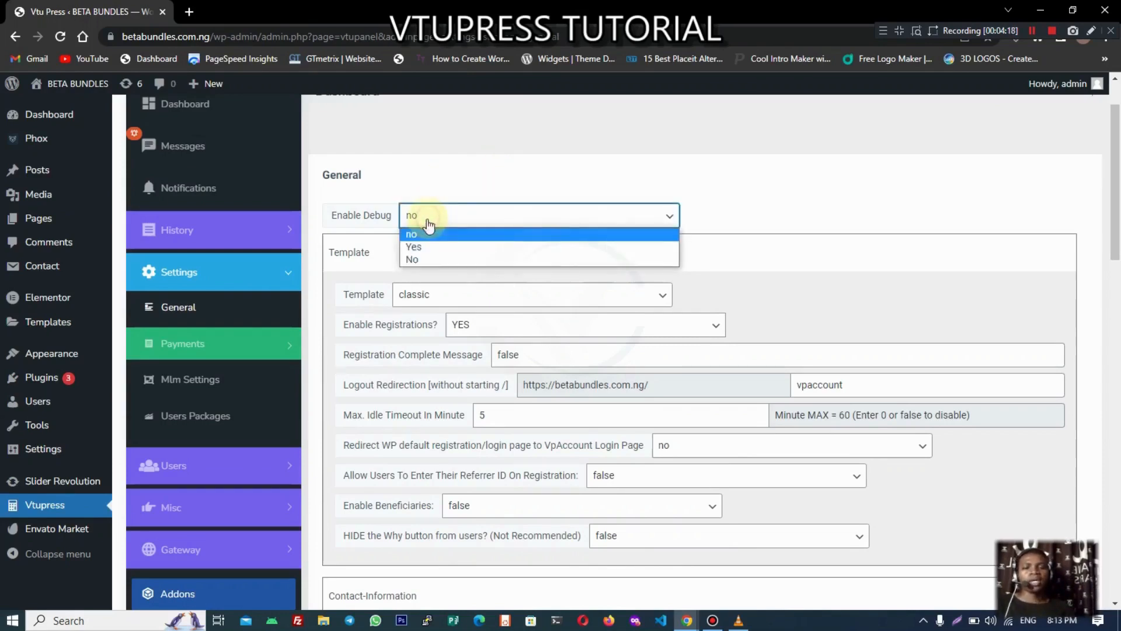
click(423, 174)
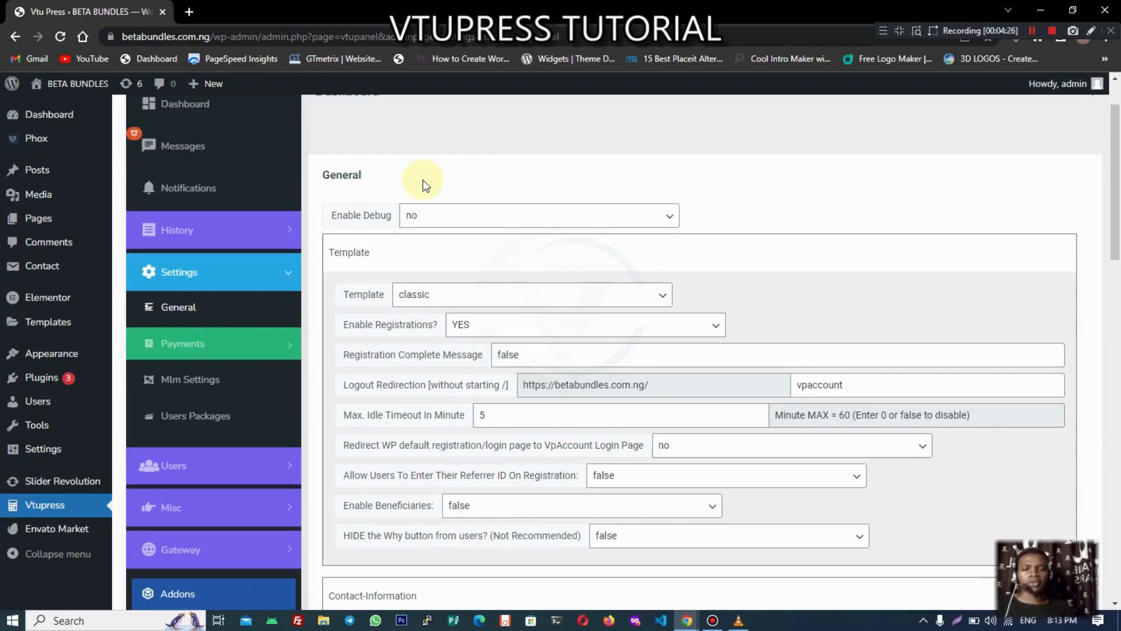
click(423, 218)
click(419, 162)
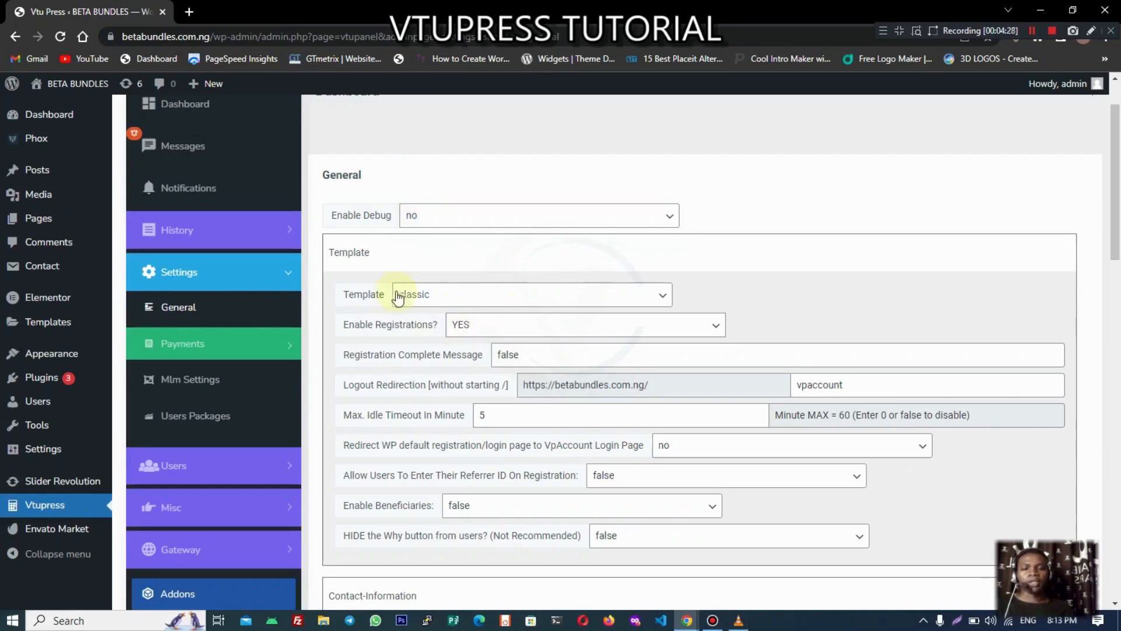
- Set the site template to Default and save the General settings
click(416, 299)
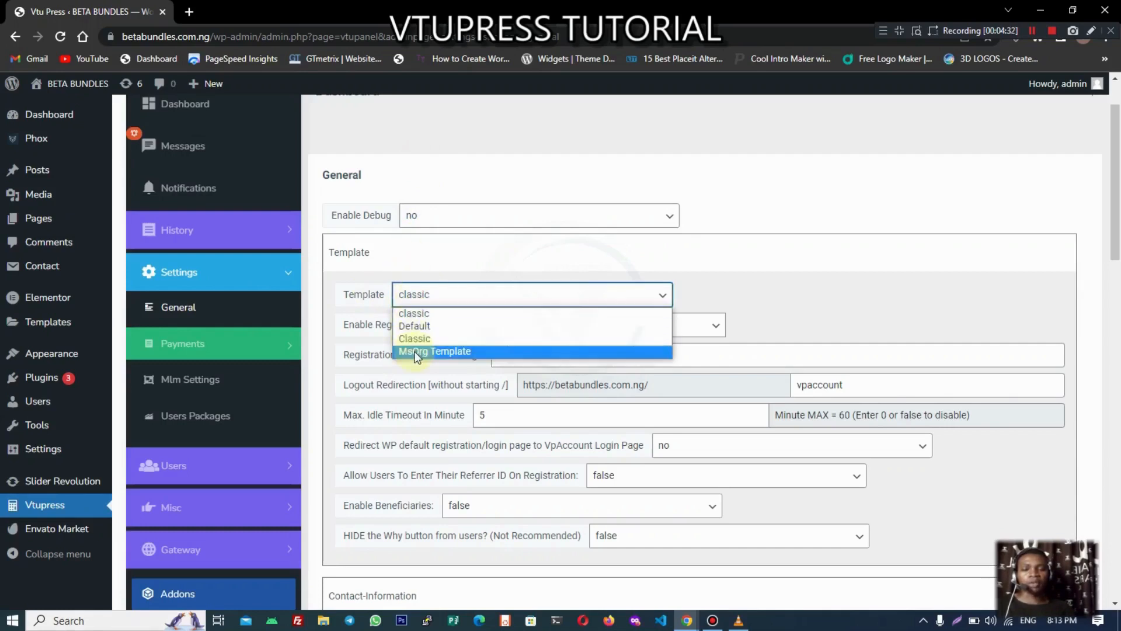
click(438, 328)
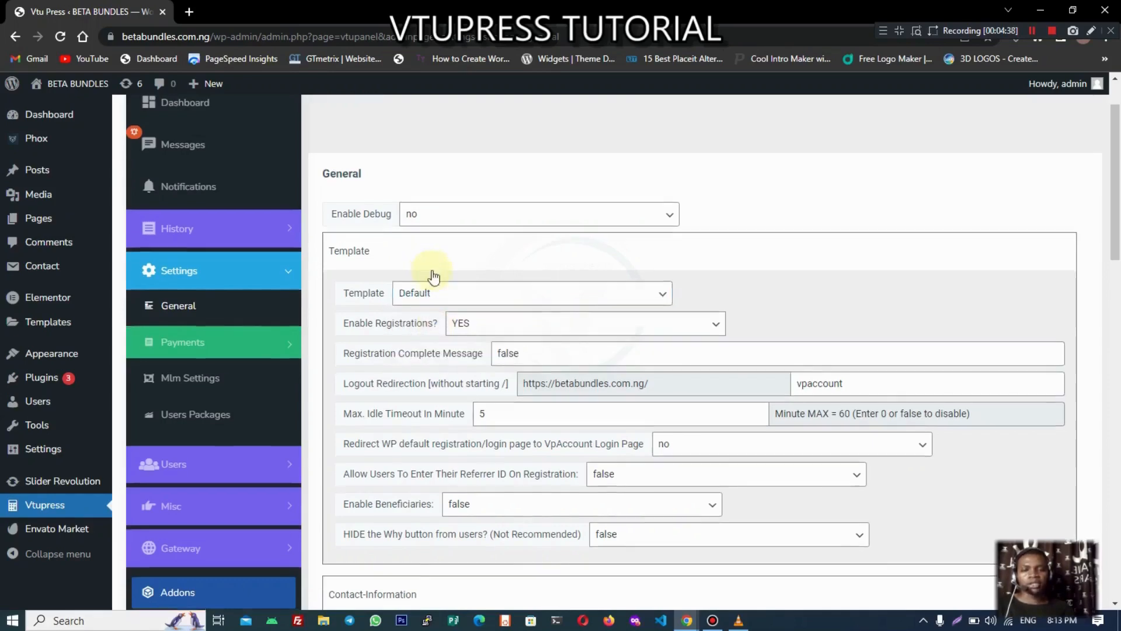
scroll(433, 276, down, 20)
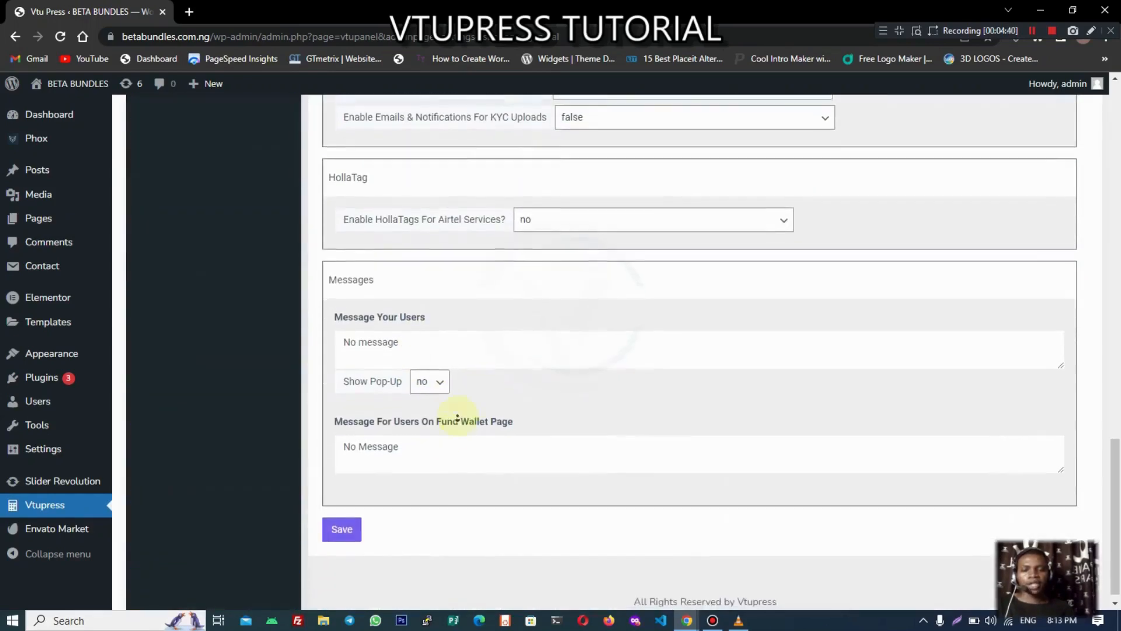
click(354, 528)
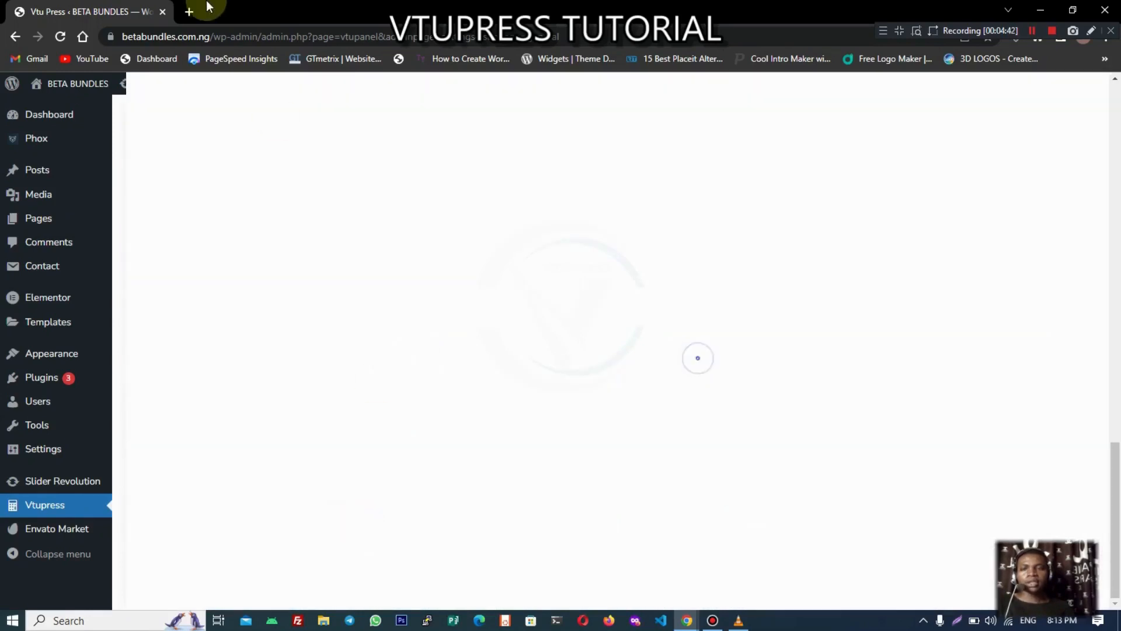
- Load the user dashboard at betabundles.com.ng/vpaccount in a new browser tab
click(190, 11)
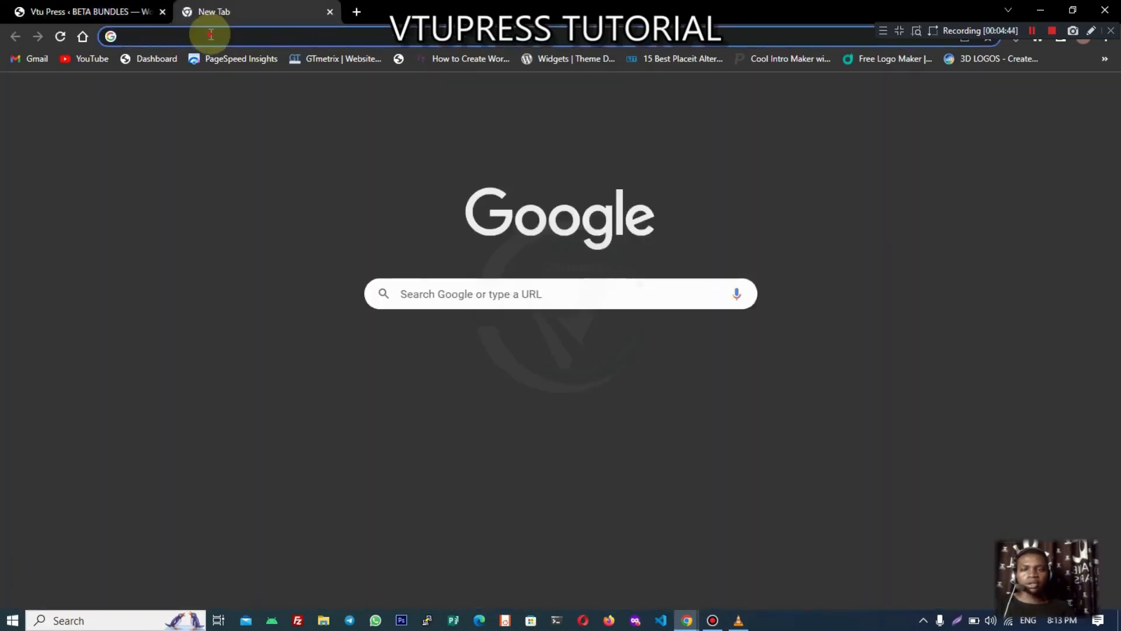
text(betabundles.com.ng/vpaccount)
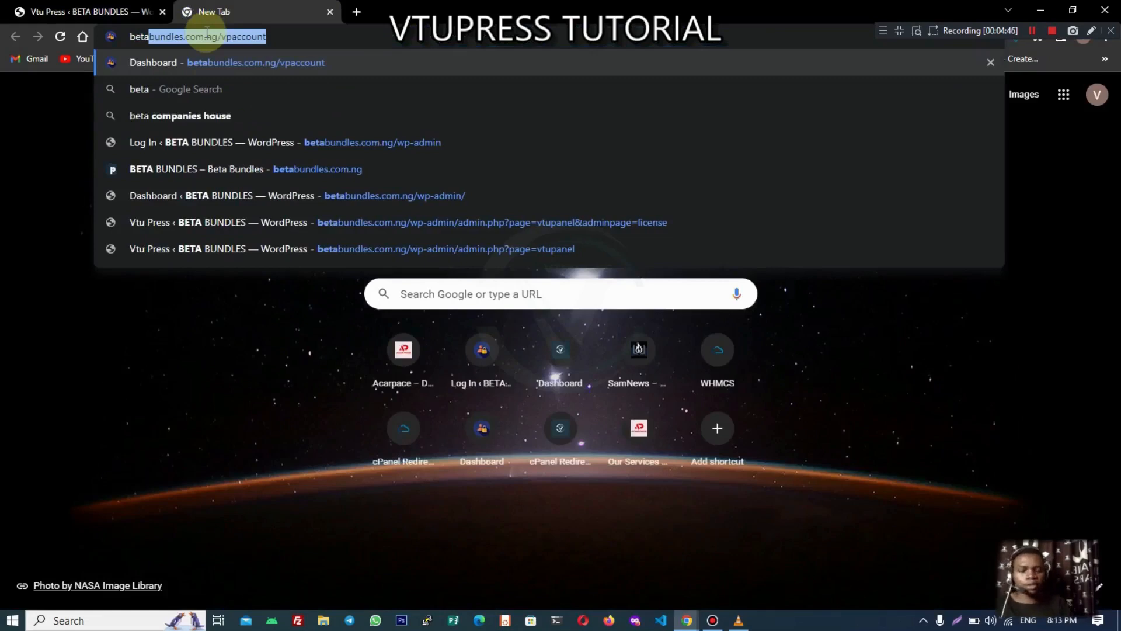
key(Return)
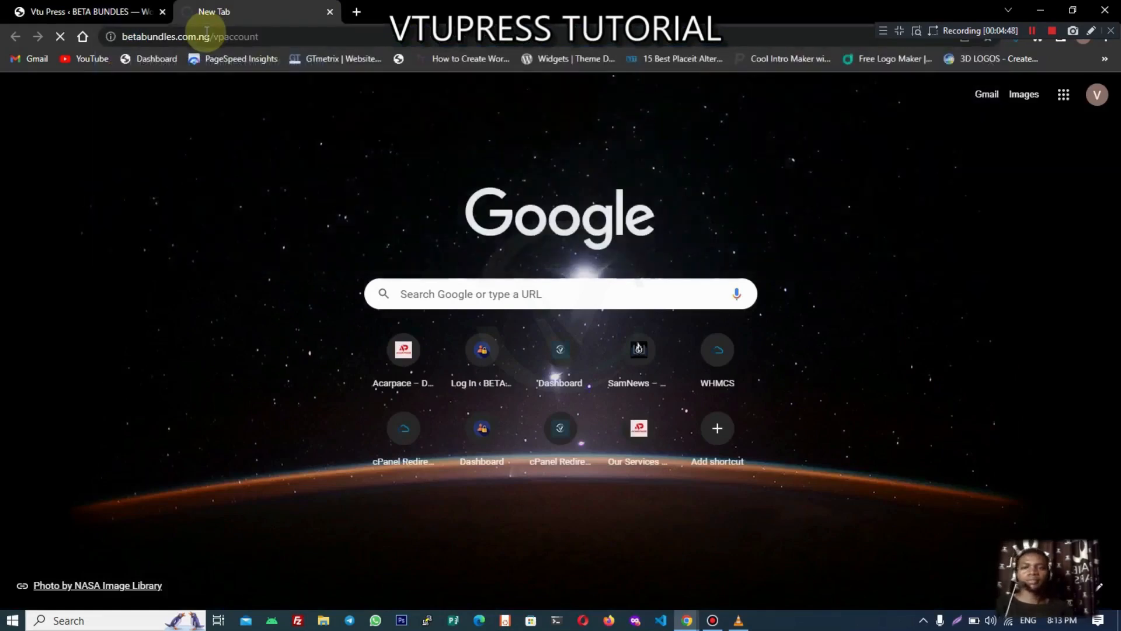
- Acknowledge the saved settings in the admin tab and check the template's look on the user dashboard
click(89, 11)
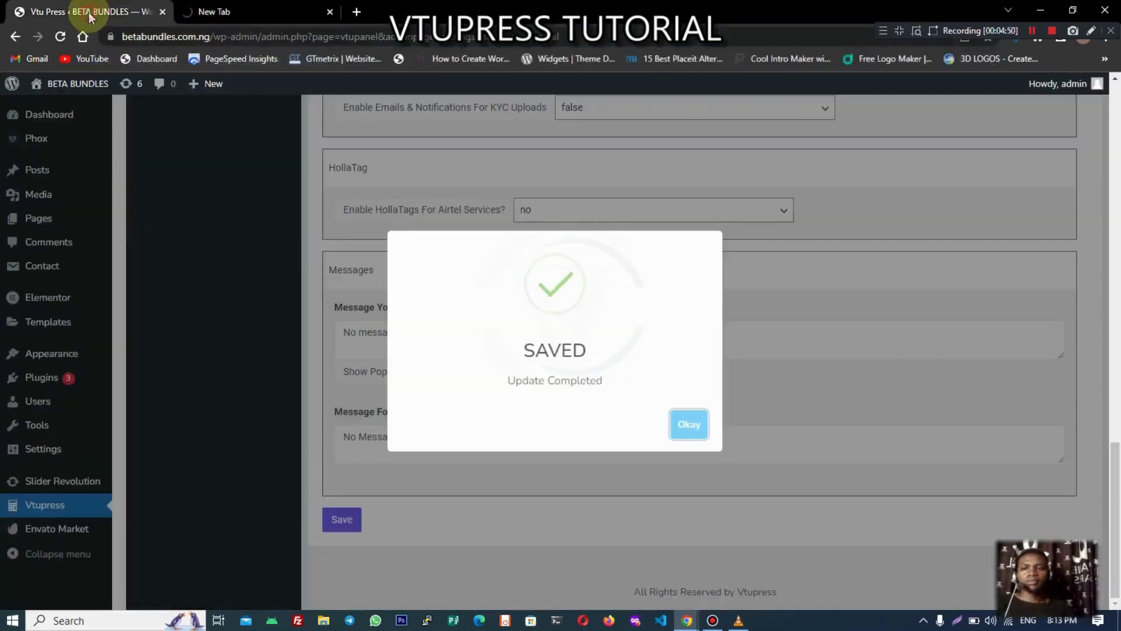
click(689, 425)
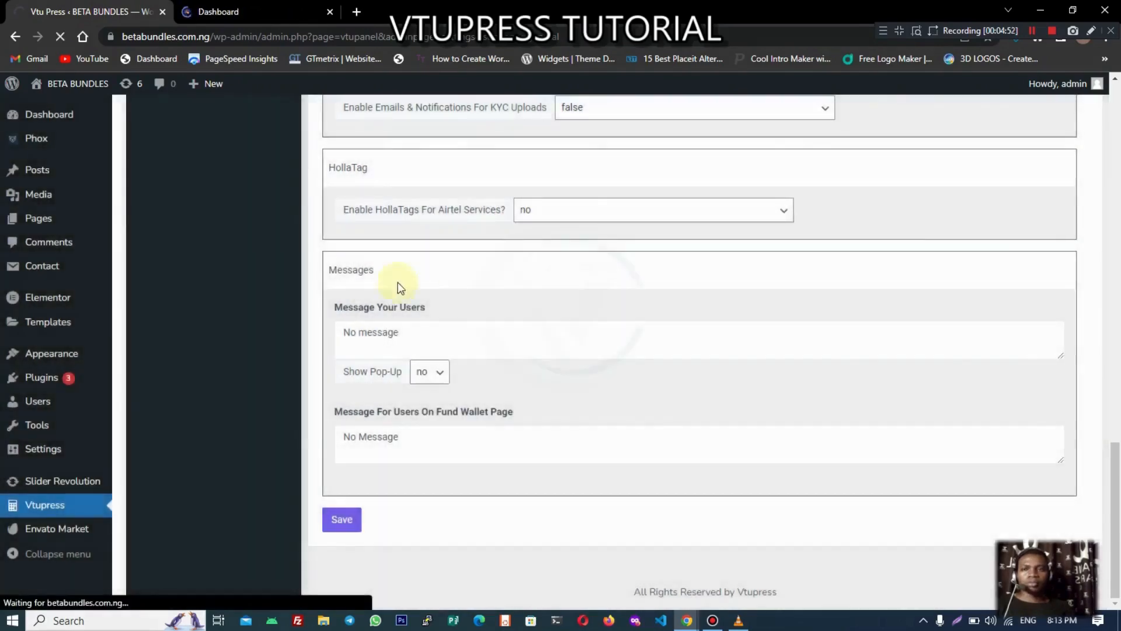
scroll(395, 288, up, 10)
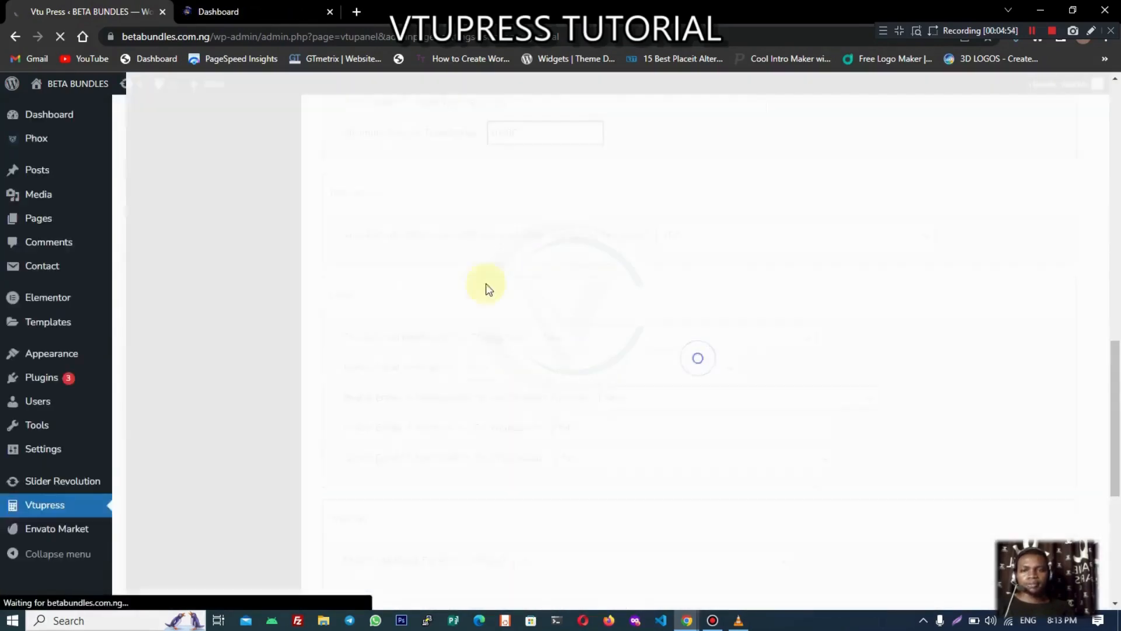
scroll(408, 281, up, 3)
scroll(352, 257, up, 10)
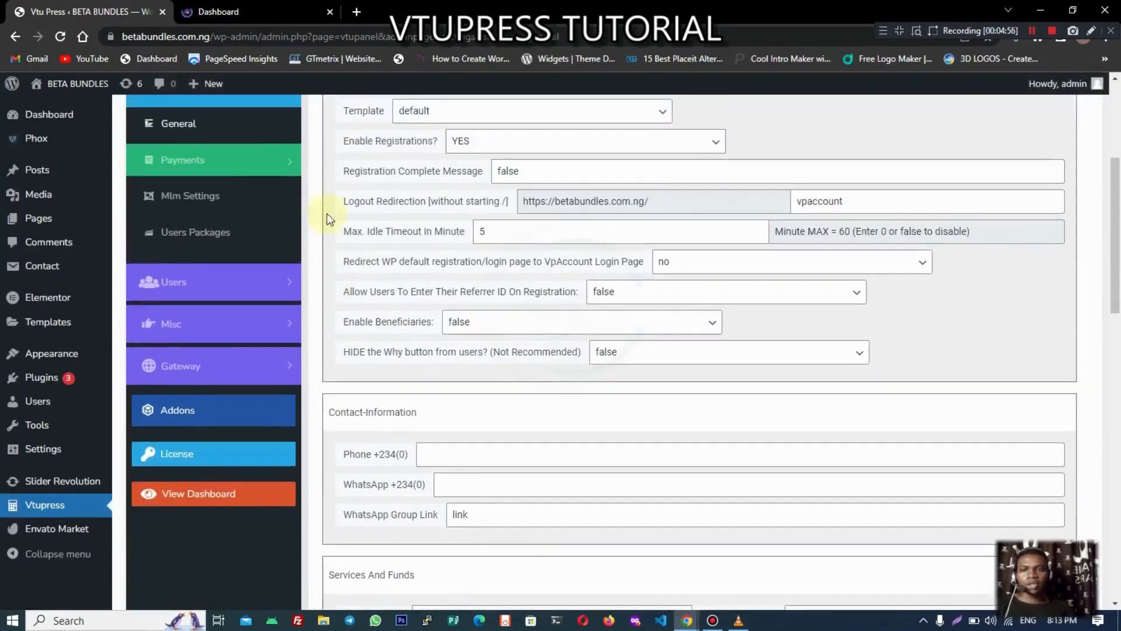
click(231, 12)
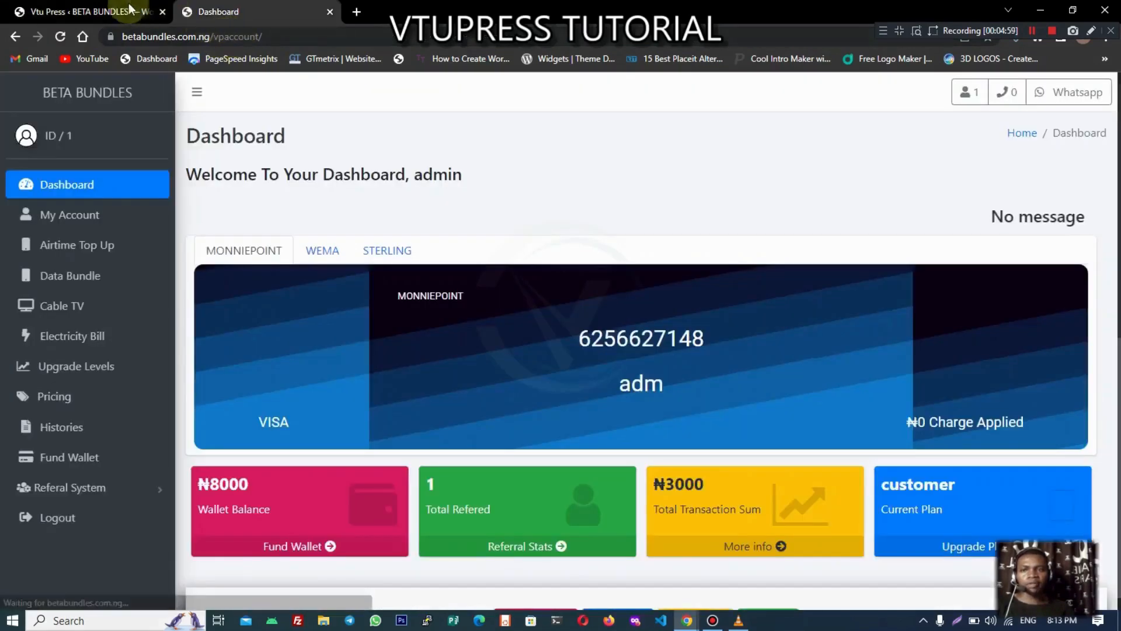
click(130, 8)
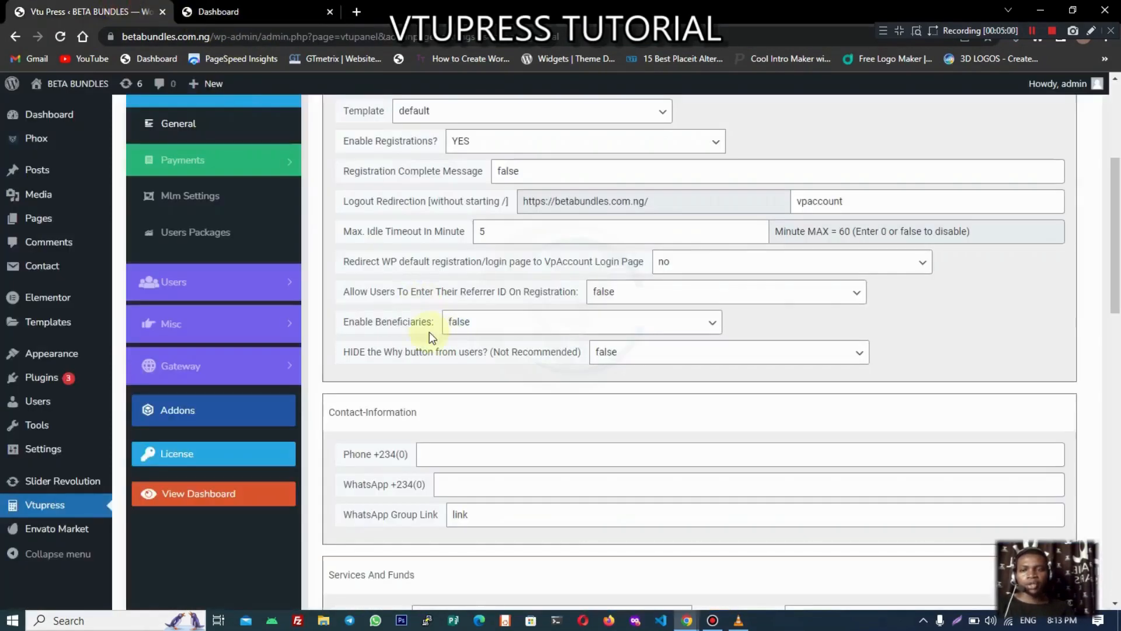
- Replace the old user dashboard tab with a fresh one opened from the admin panel's View Dashboard link
right_click(233, 491)
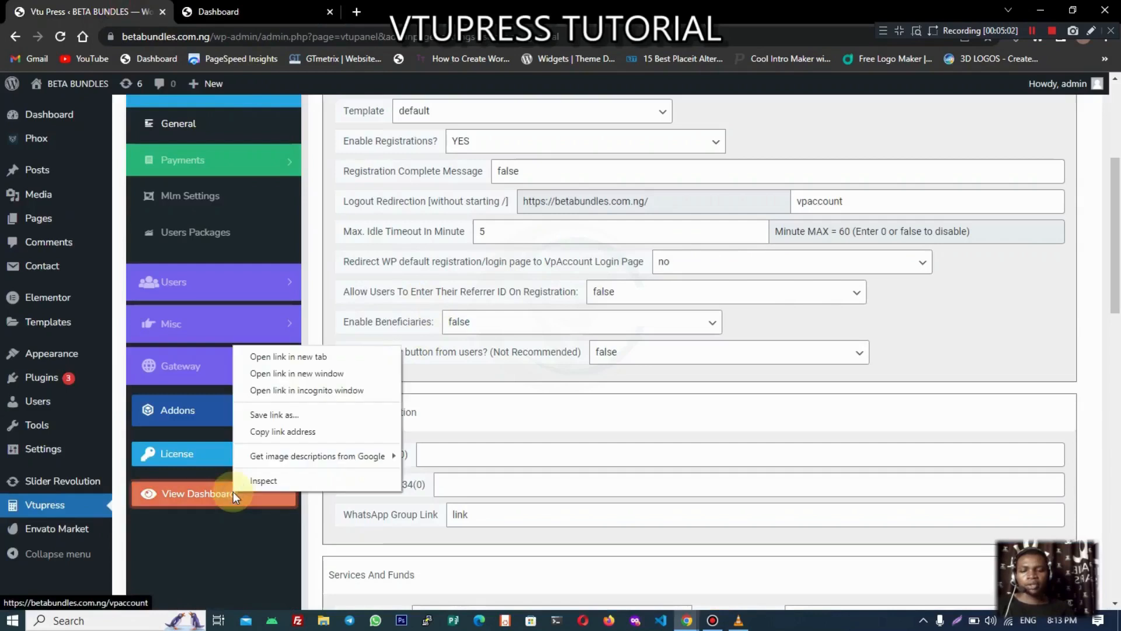
click(337, 357)
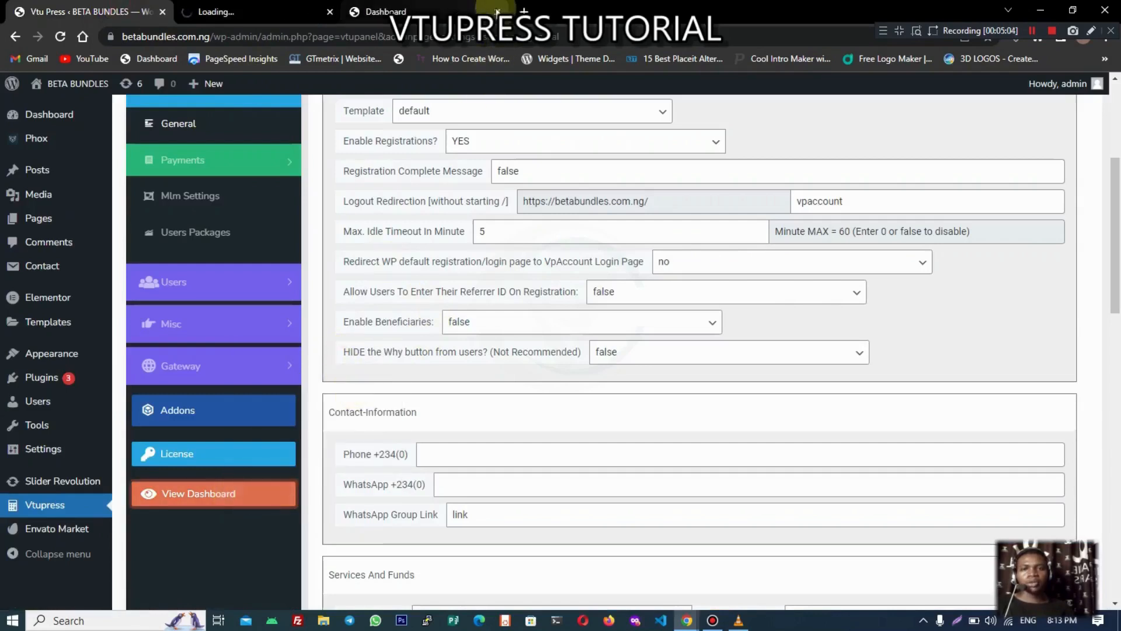
click(265, 8)
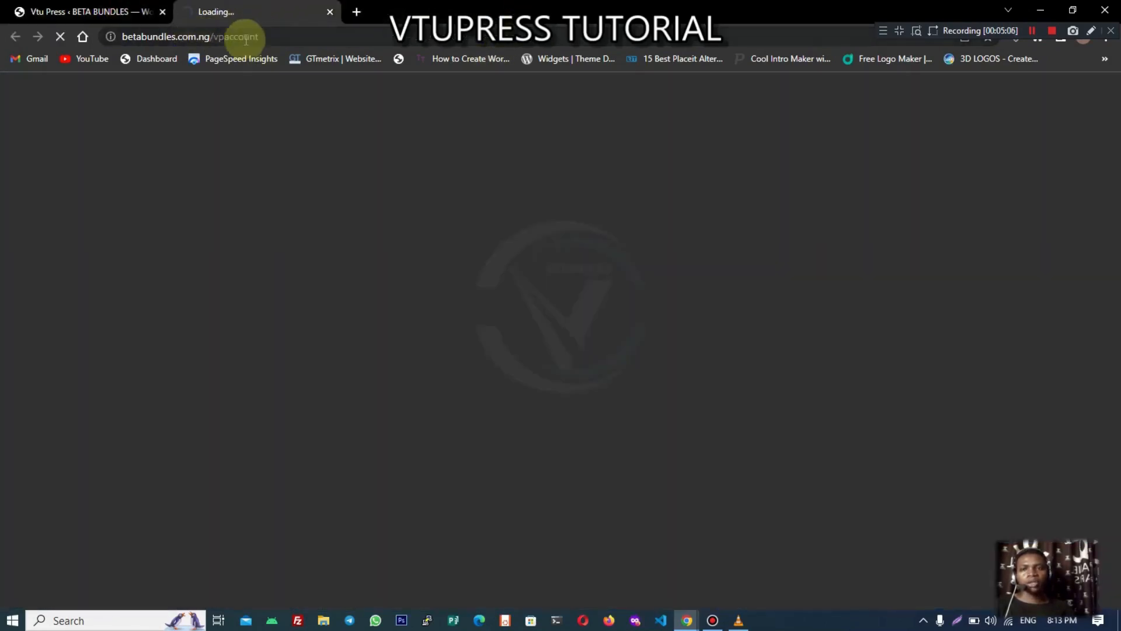
click(115, 7)
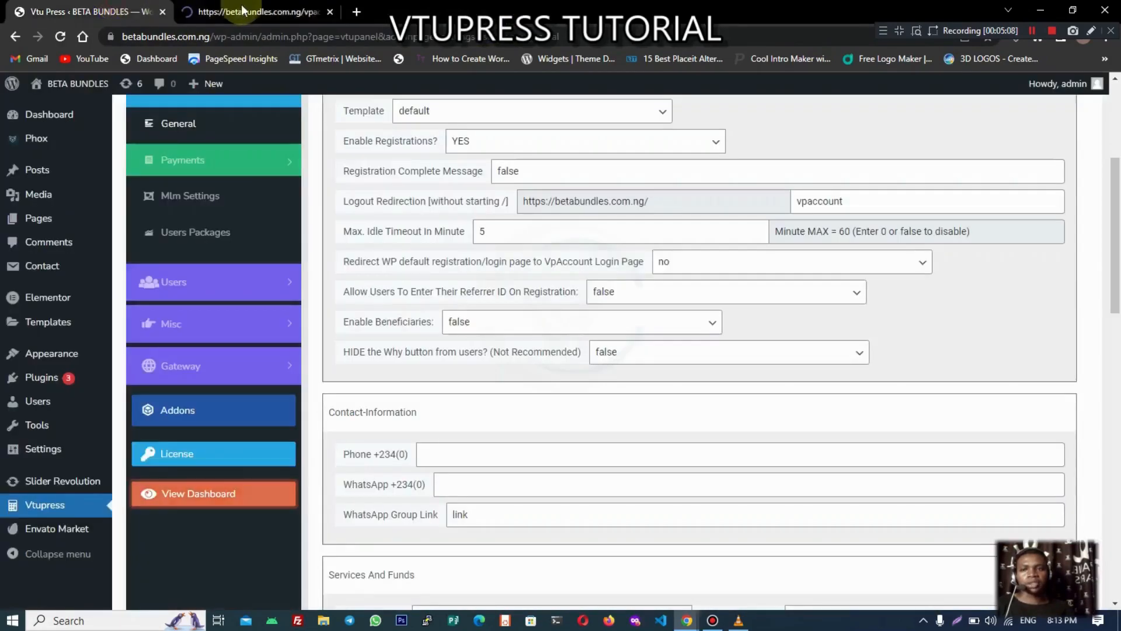
click(261, 8)
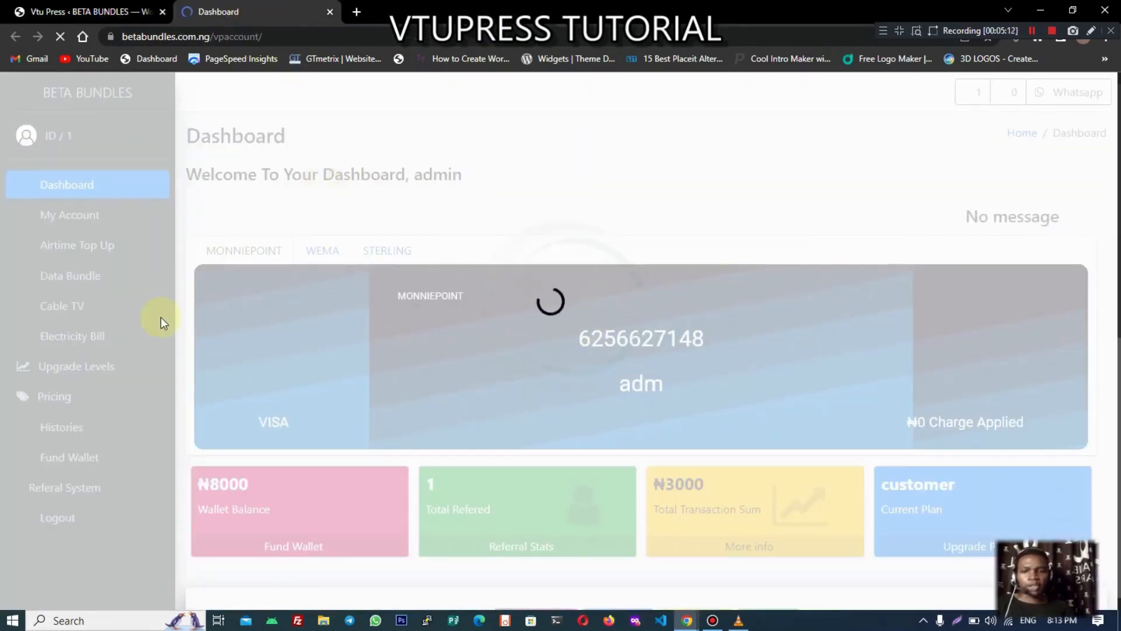
- Check the Template setting on the General settings page against the design of the user dashboard
click(93, 24)
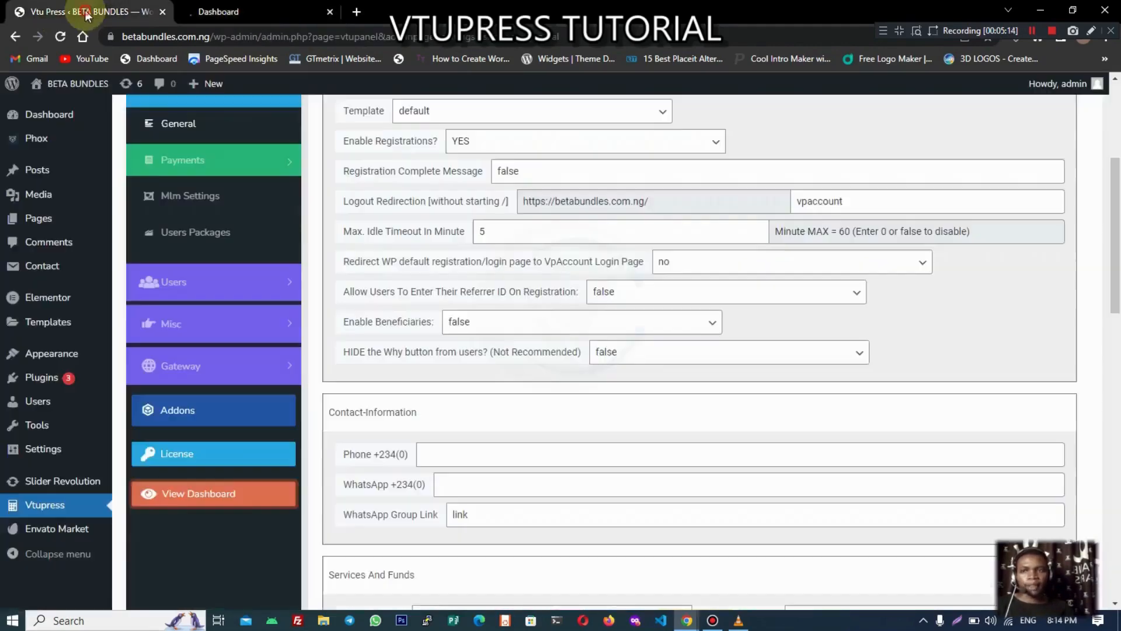
scroll(448, 327, up, 5)
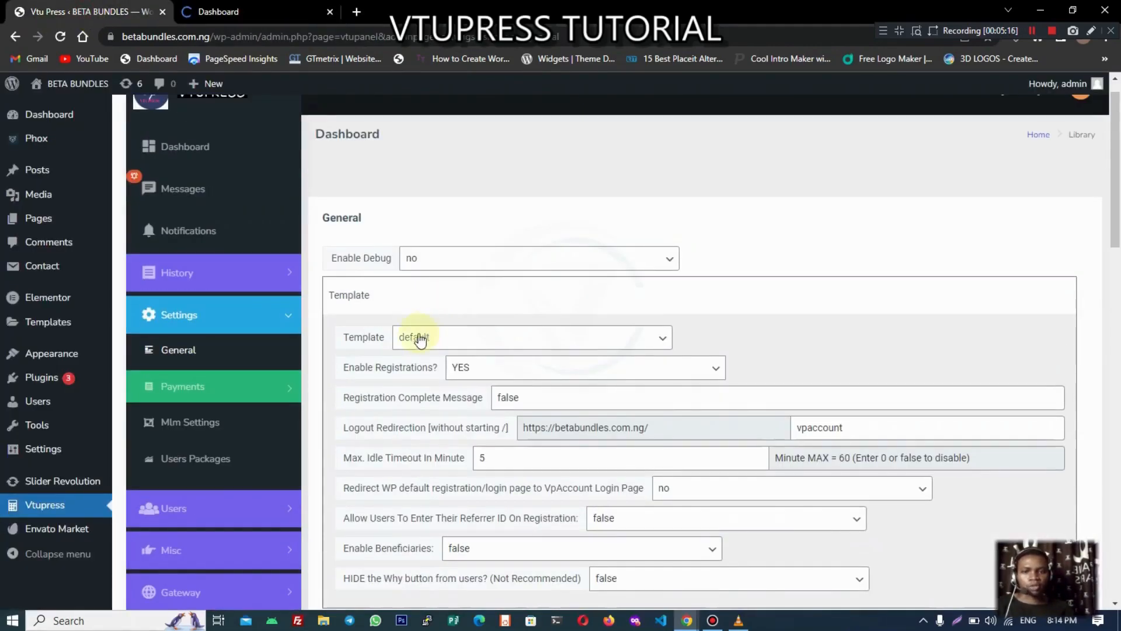
click(415, 337)
click(415, 337)
click(190, 7)
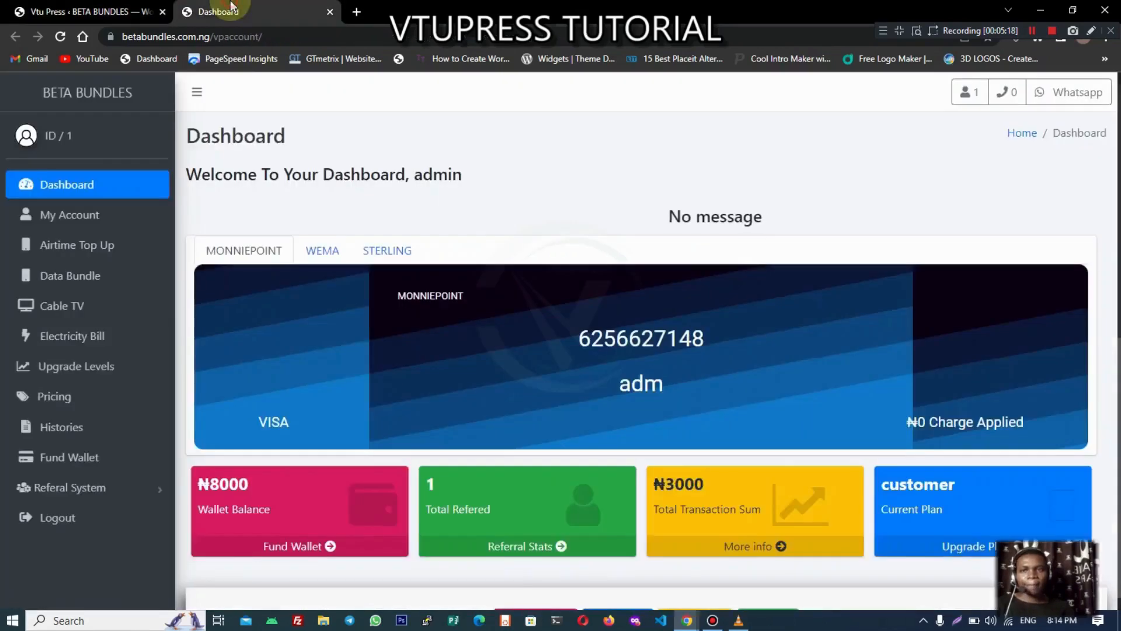
- Set the user dashboard template to Classic in the General settings, save, and acknowledge the update
scroll(517, 362, down, 9)
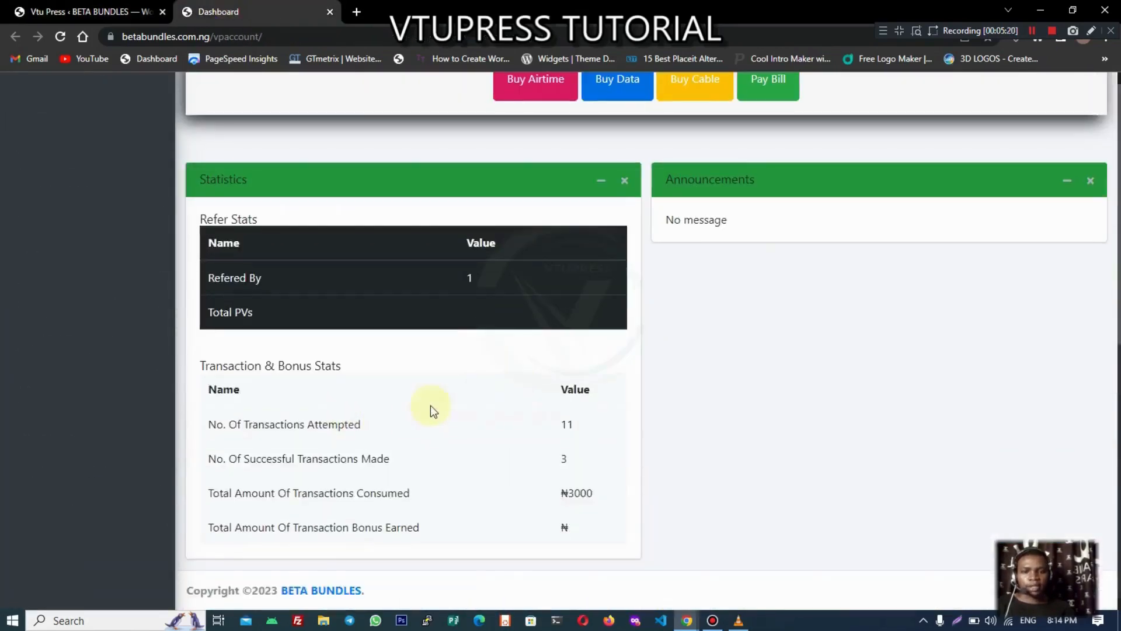
scroll(431, 397, up, 9)
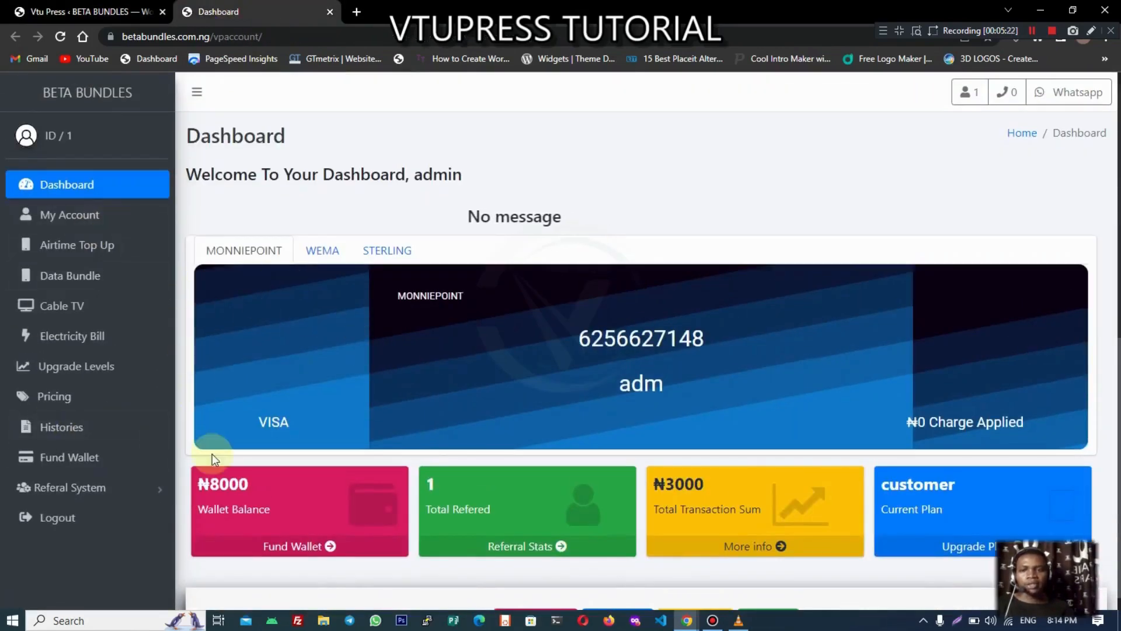
click(81, 12)
click(439, 344)
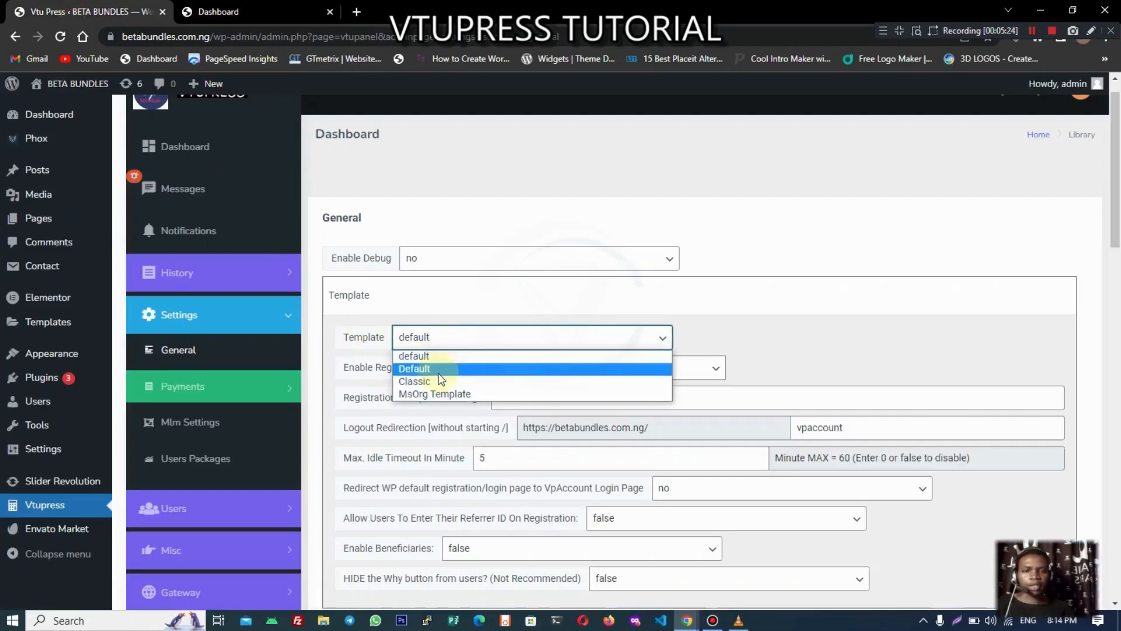
click(440, 380)
scroll(444, 471, down, 15)
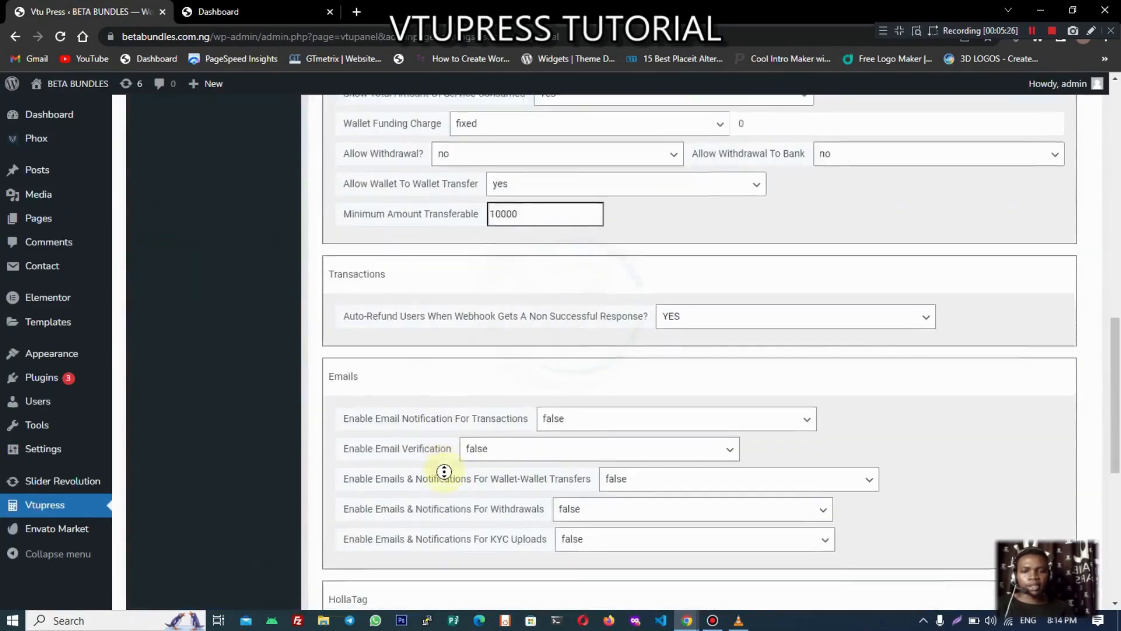
scroll(444, 471, down, 10)
click(351, 520)
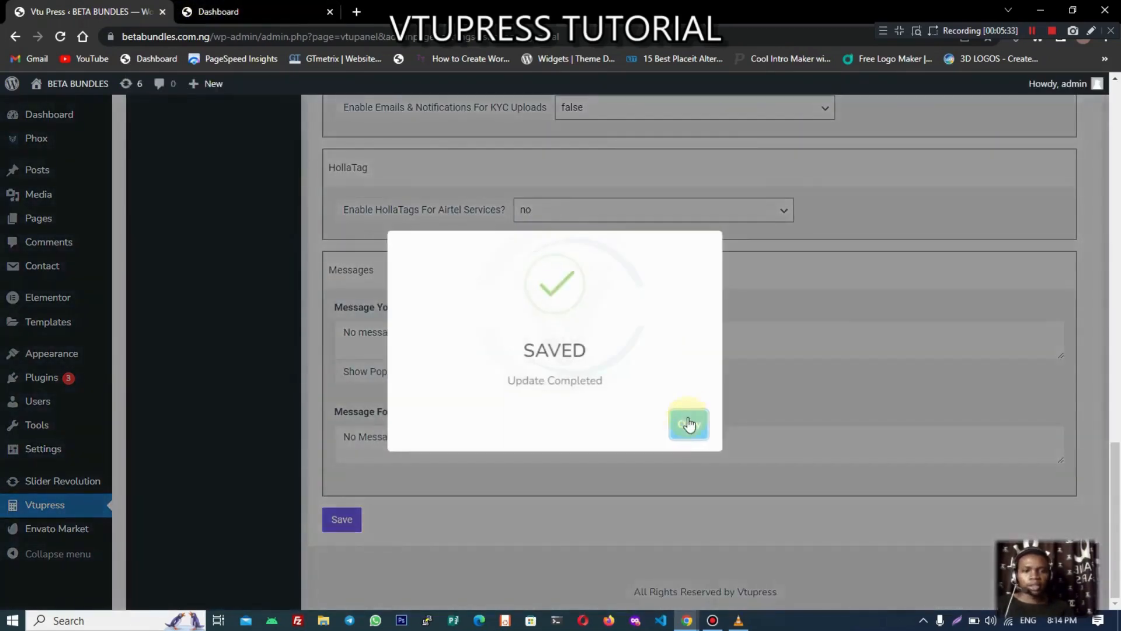
click(689, 424)
- Reload the user dashboard and look over the Classic template's design
click(257, 12)
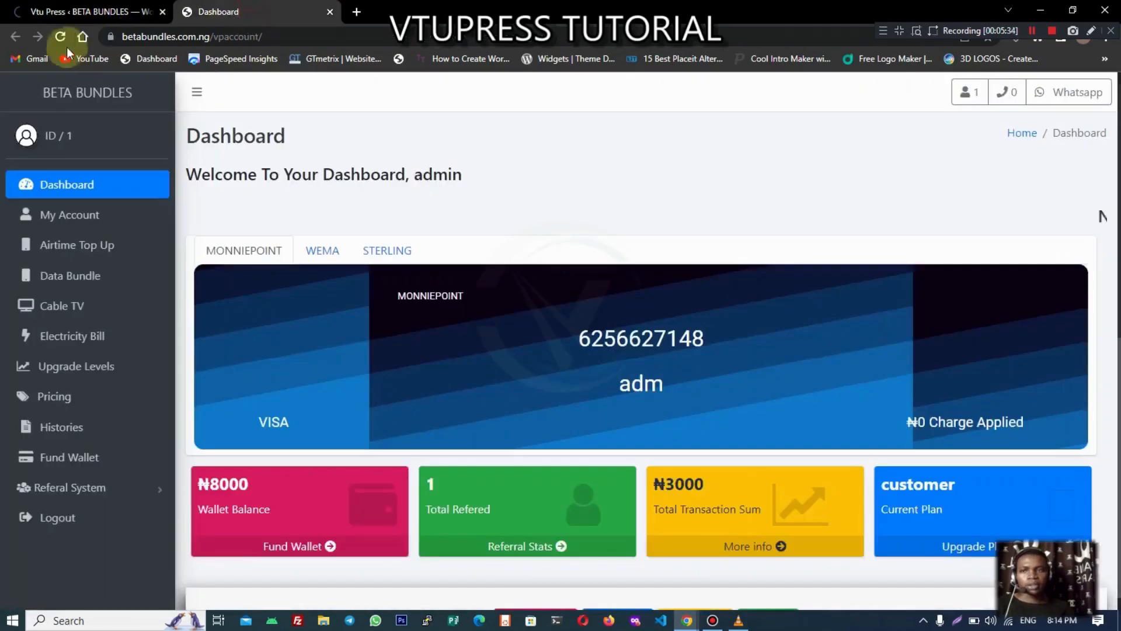
click(59, 39)
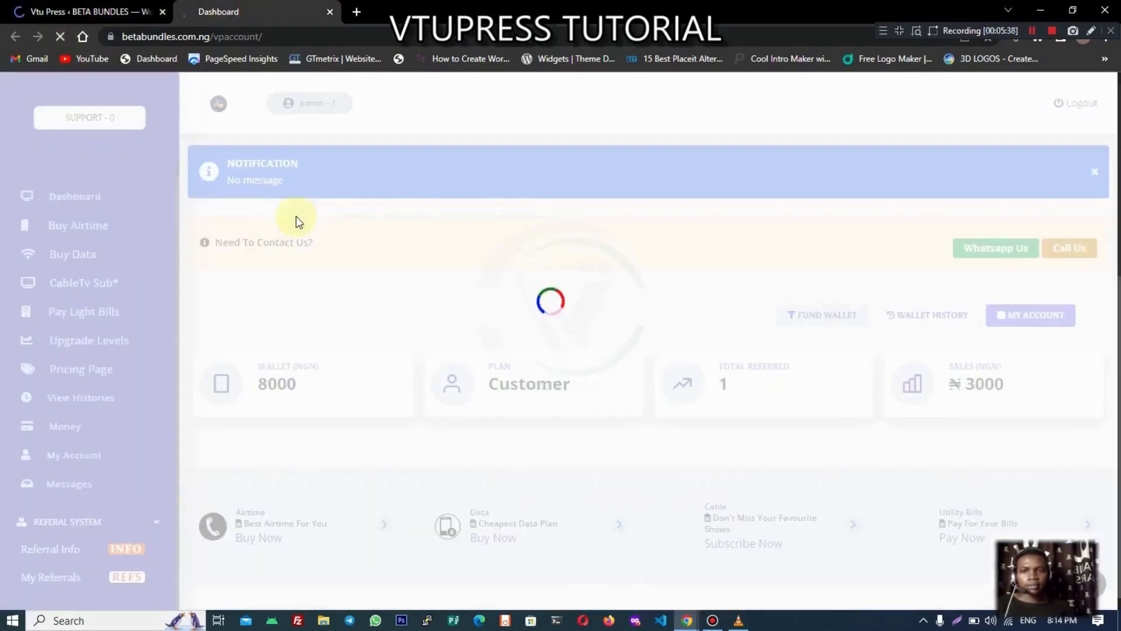
scroll(486, 245, down, 5)
scroll(485, 257, up, 5)
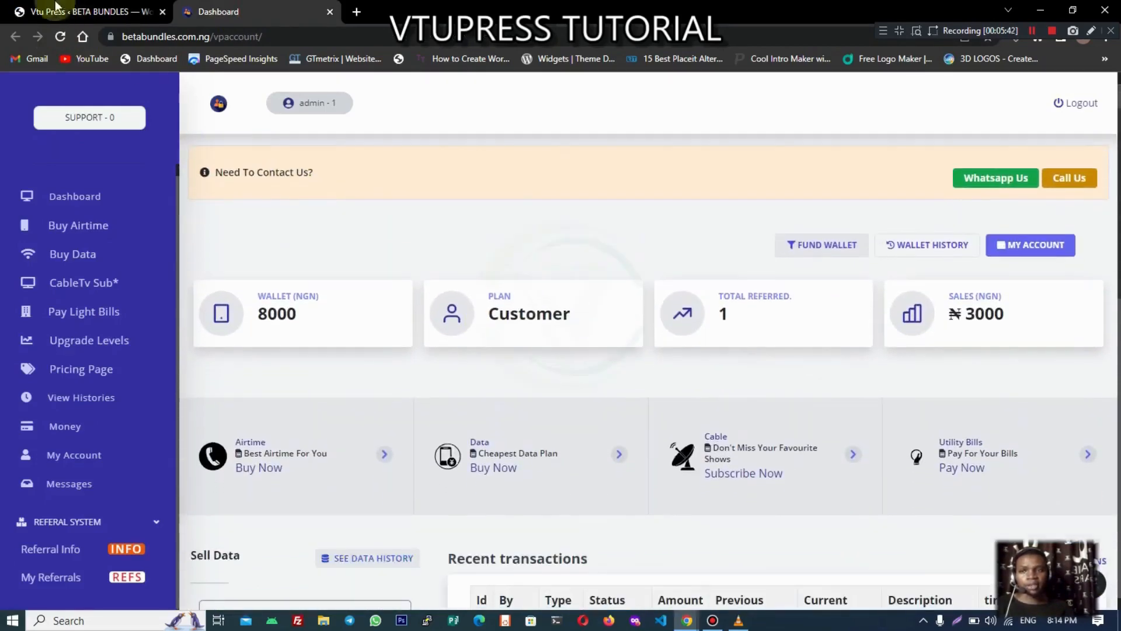
- Change the Template setting in the General settings to MsOrg Template and save the page
key(ctrl+Tab)
scroll(483, 265, up, 15)
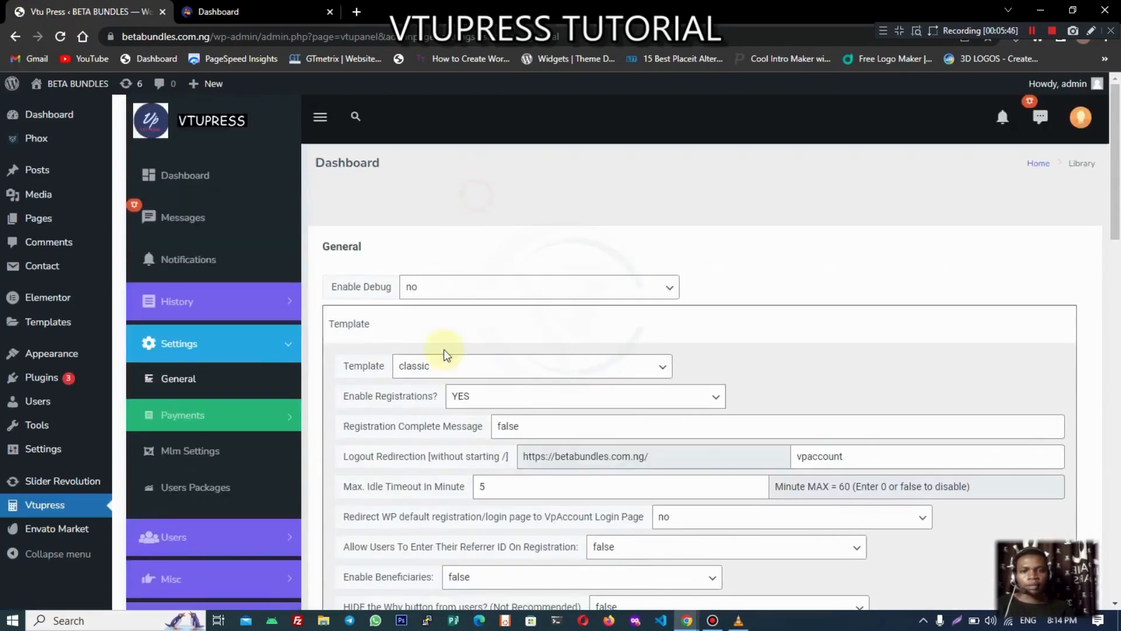
click(447, 354)
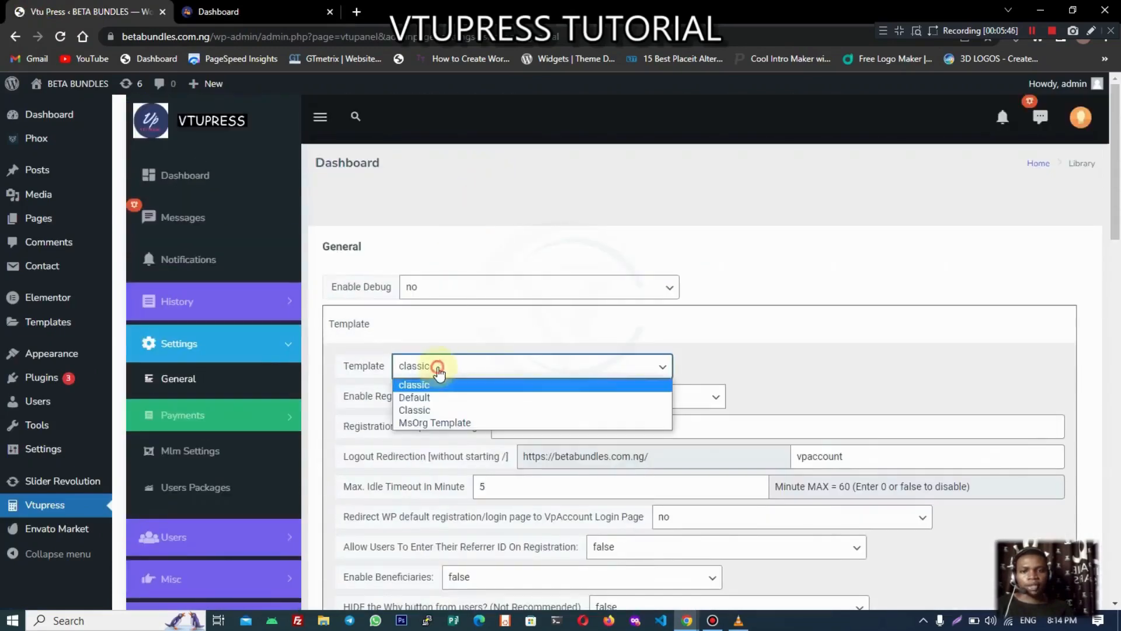
click(438, 422)
scroll(412, 398, down, 1)
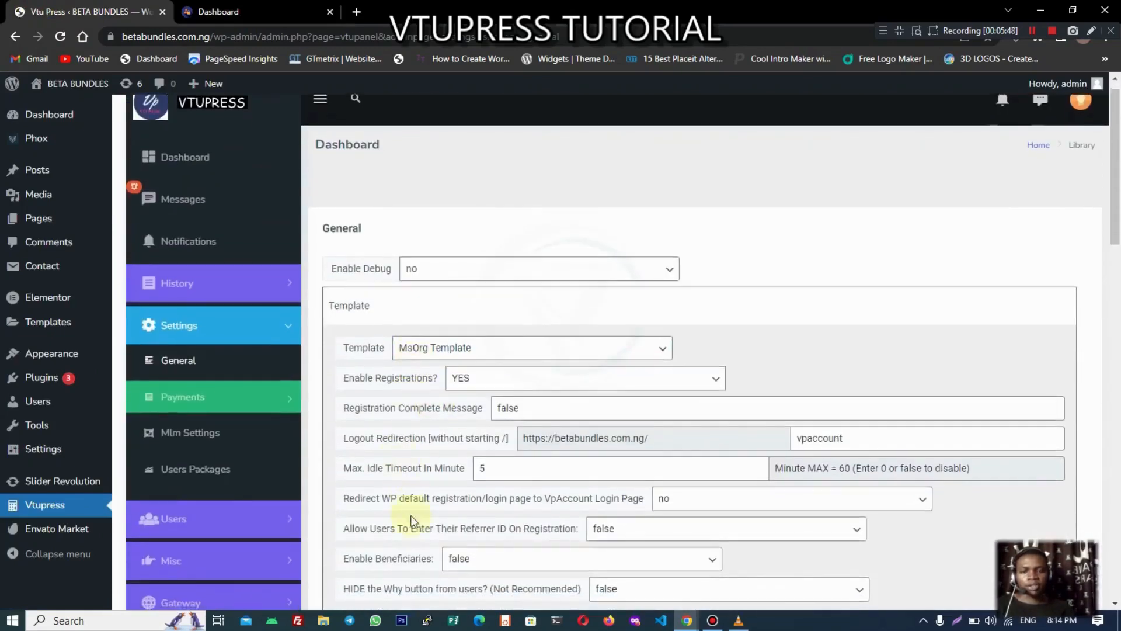
scroll(415, 514, down, 15)
scroll(412, 531, down, 3)
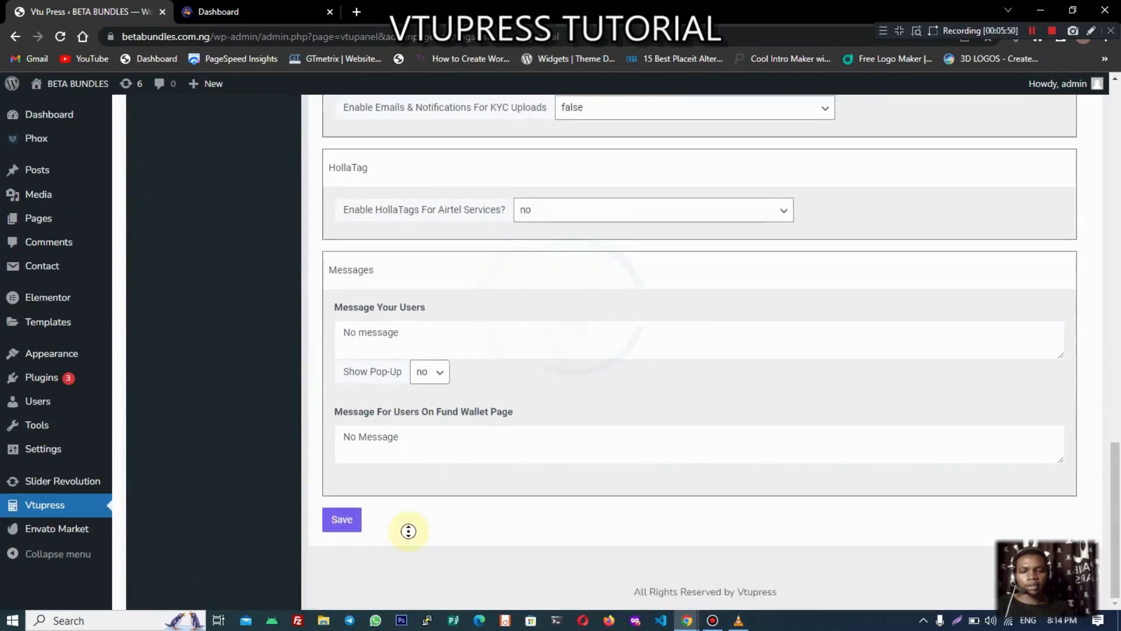
click(352, 528)
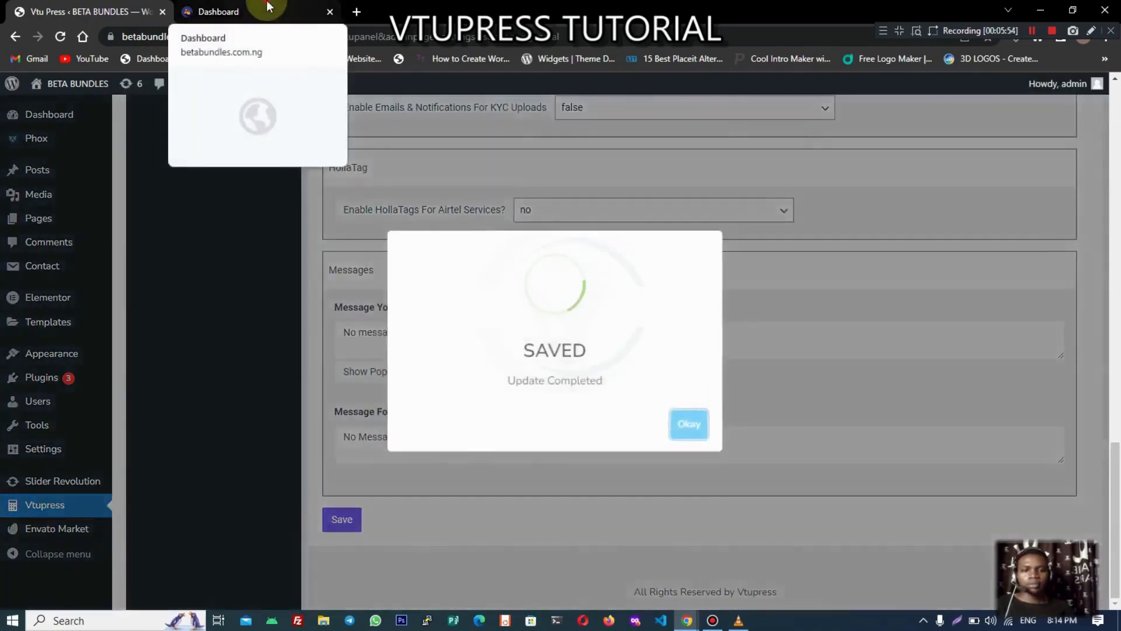
- Reload the user dashboard, acknowledge the saved settings in the admin tab, and look through the MsOrg template's design
click(265, 9)
click(61, 36)
click(87, 12)
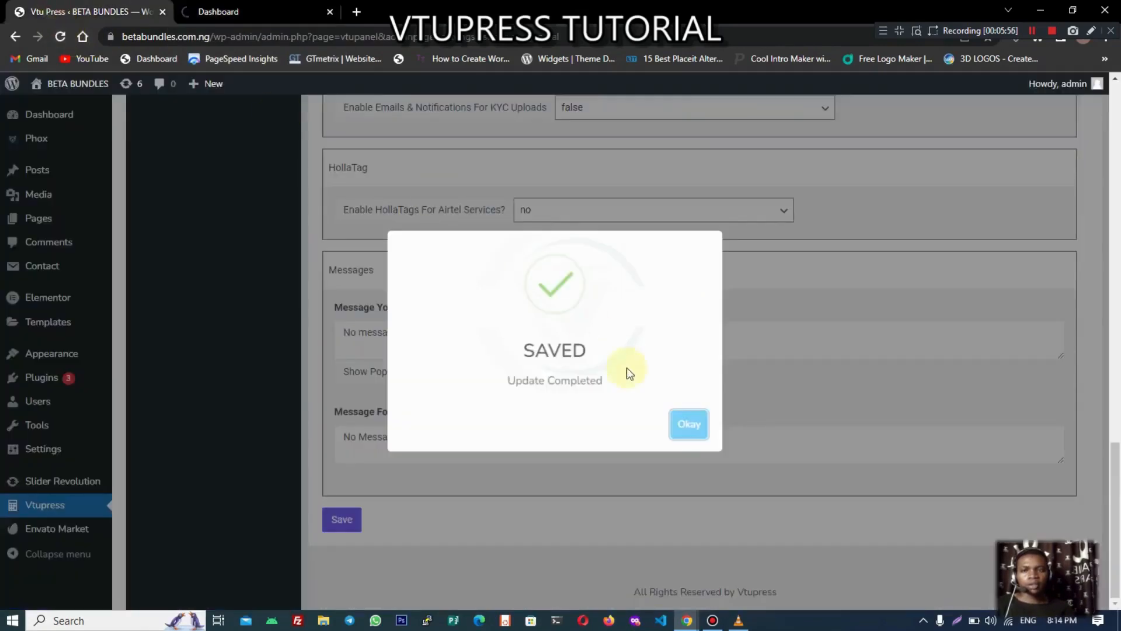
click(693, 430)
click(266, 10)
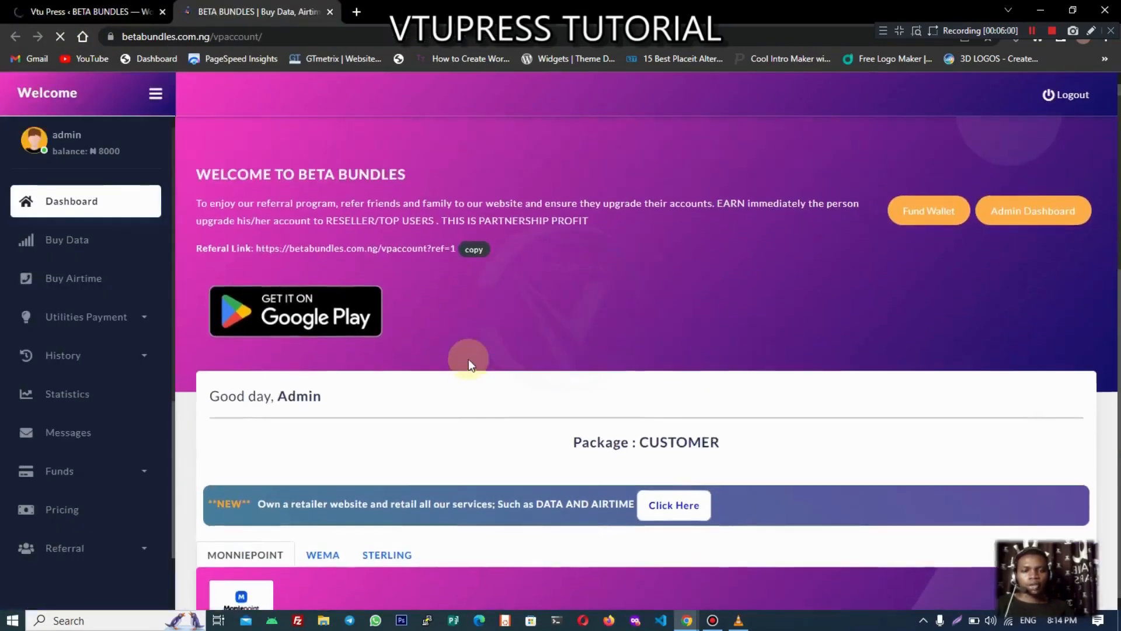
scroll(501, 461, down, 8)
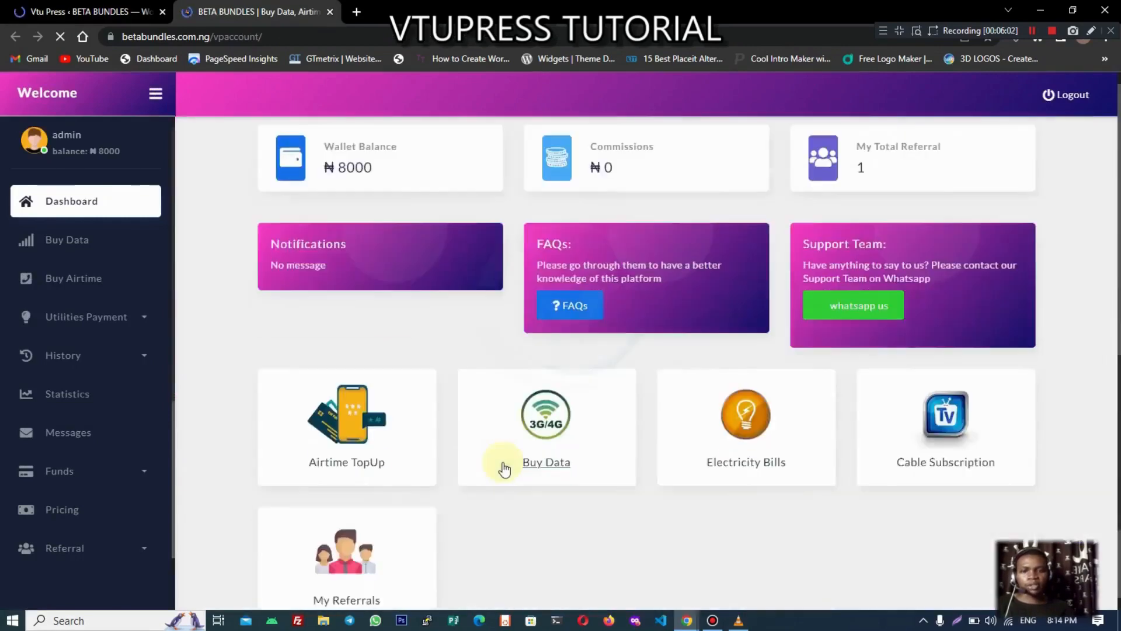
scroll(504, 378, up, 6)
scroll(504, 379, up, 5)
scroll(500, 376, down, 10)
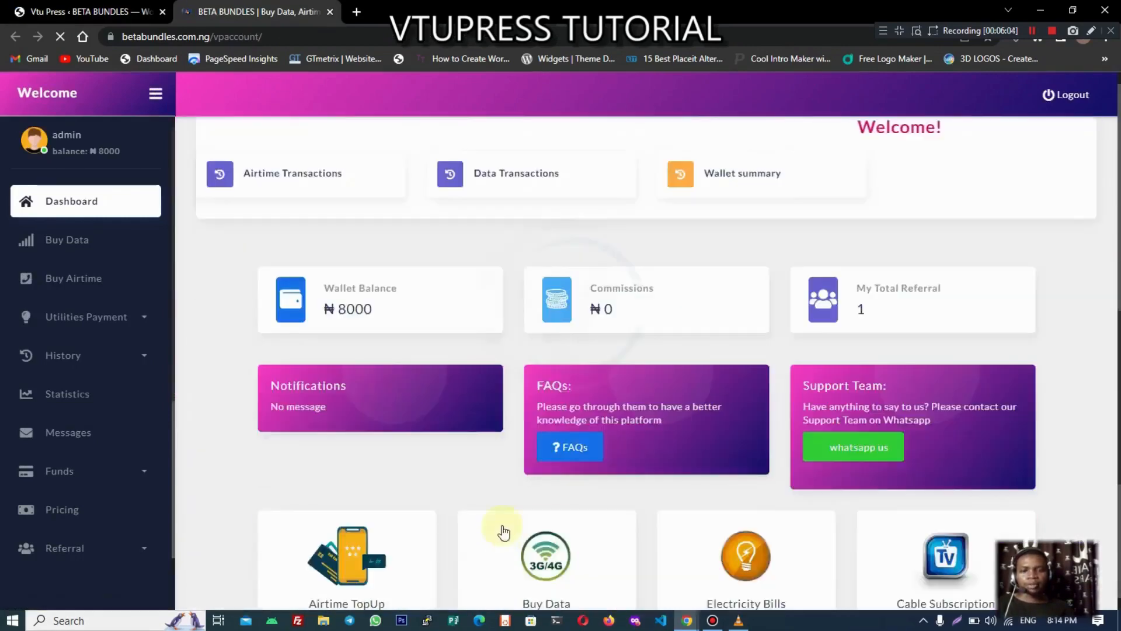
scroll(532, 471, up, 8)
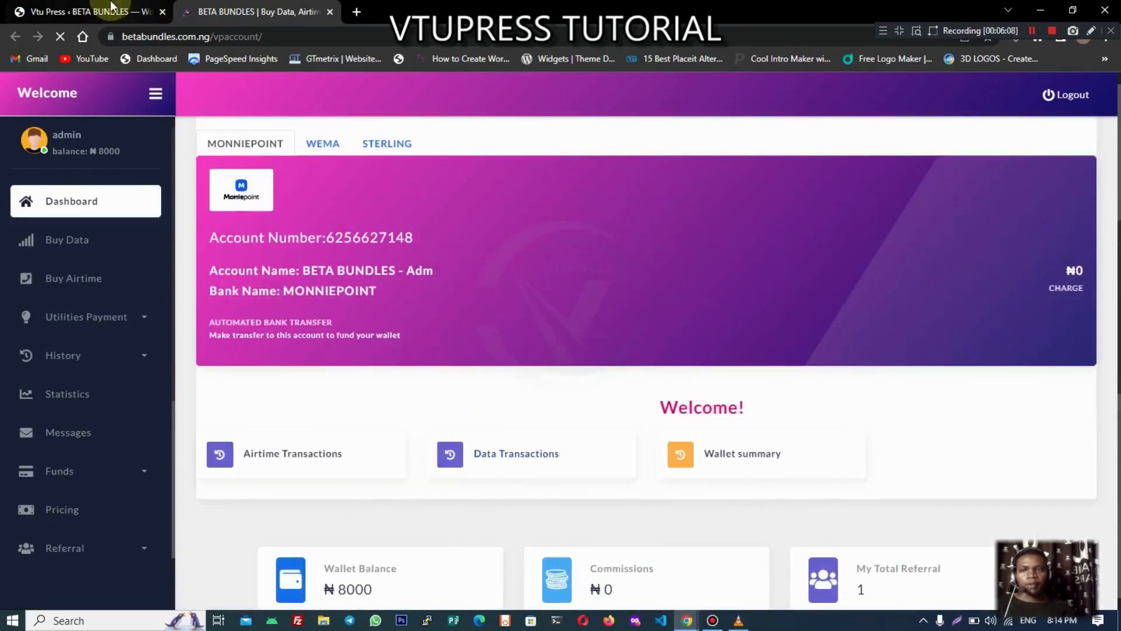
- Review the Template and Enable Registrations settings on the General settings page
click(111, 12)
scroll(402, 275, up, 20)
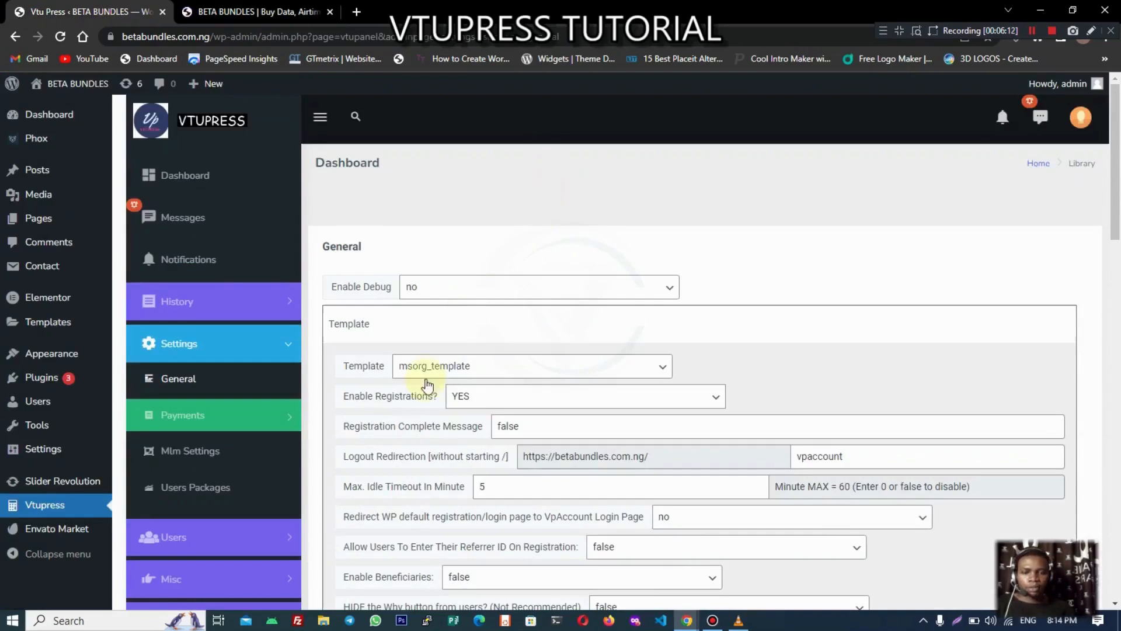
scroll(409, 339, down, 1)
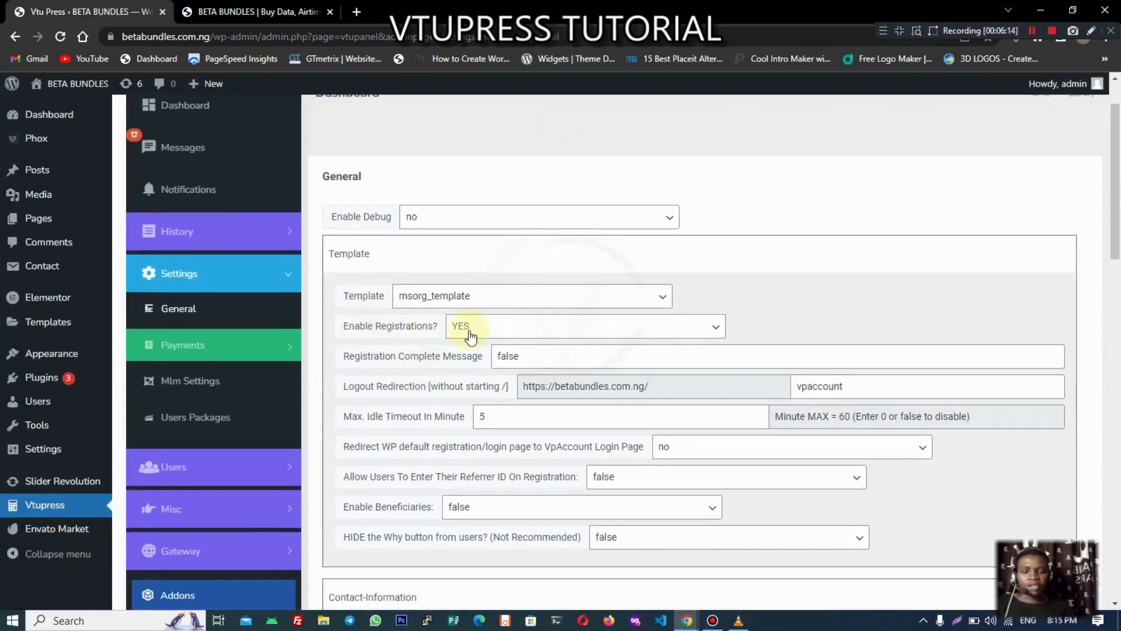
click(470, 330)
click(545, 267)
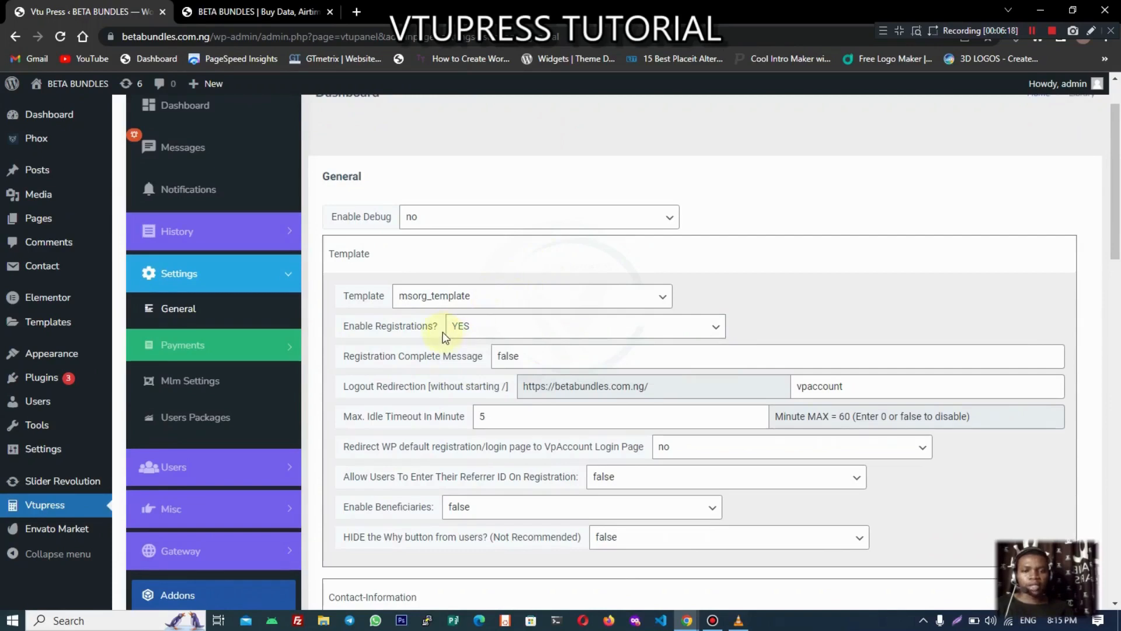
- Replace the Registration Complete Message with "Welcome To Betabundles"
scroll(409, 350, down, 1)
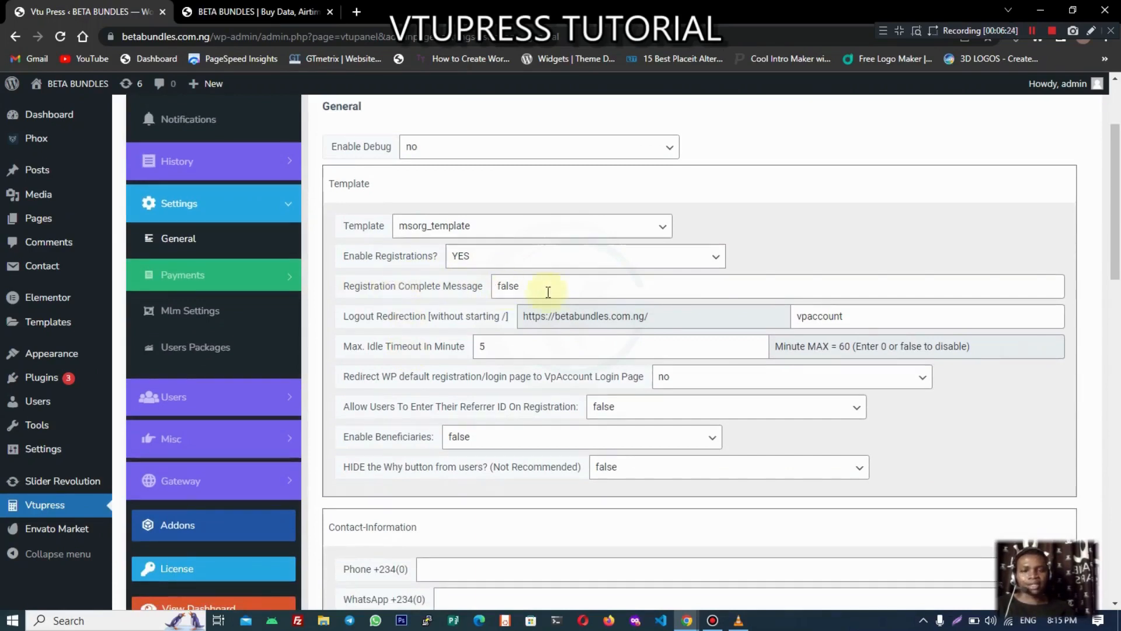
click(514, 286)
double_click(507, 285)
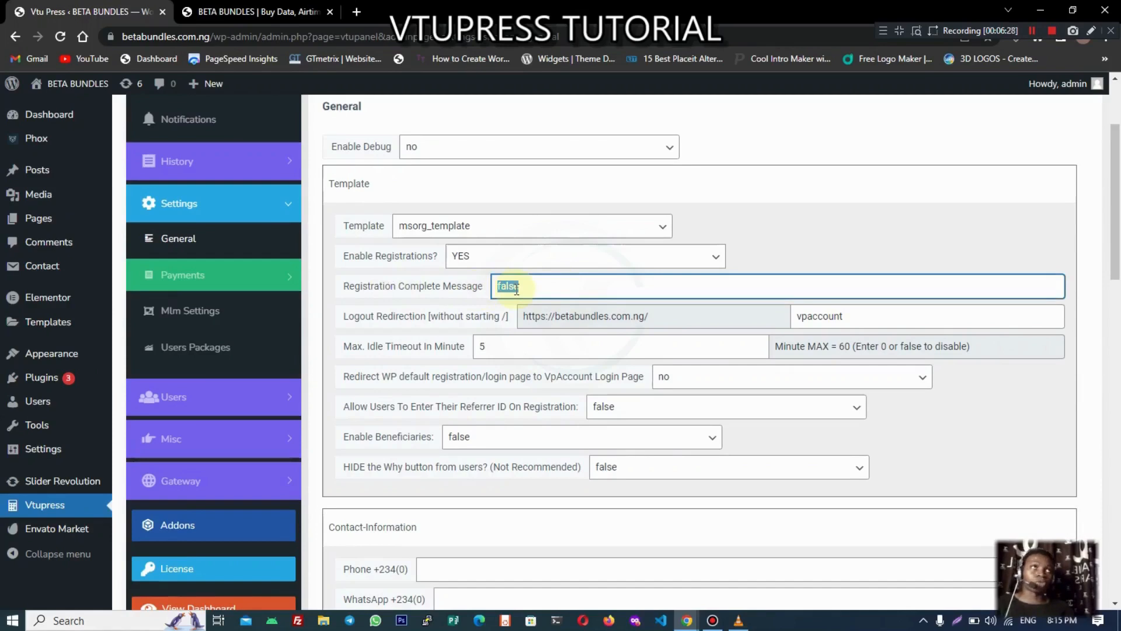
text(Wel)
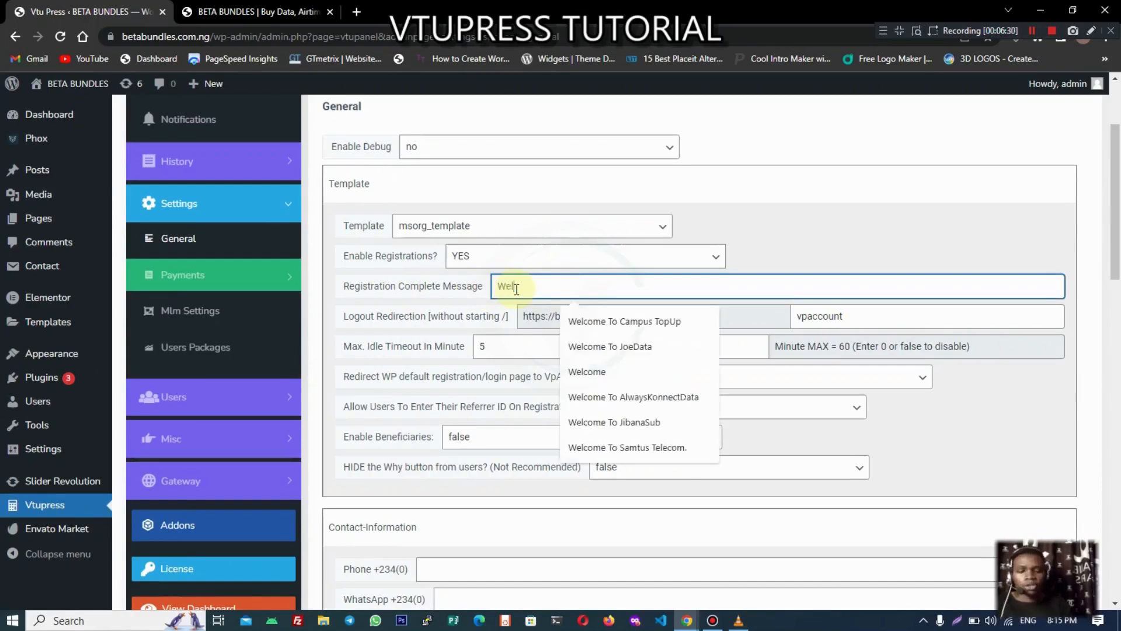
text(come To )
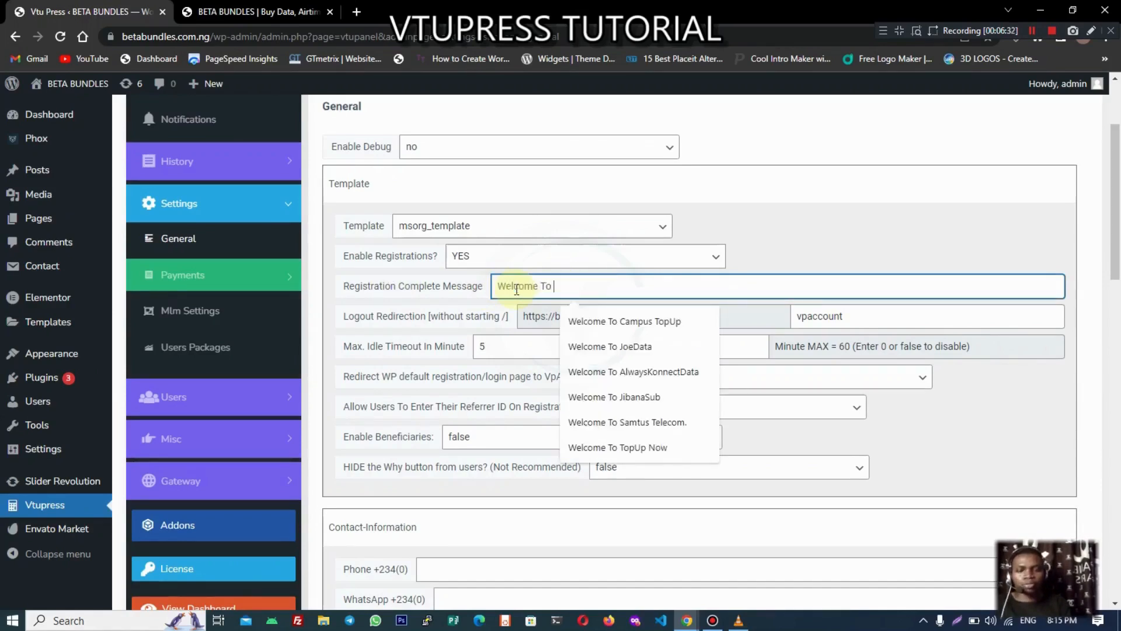
text(Betabundles)
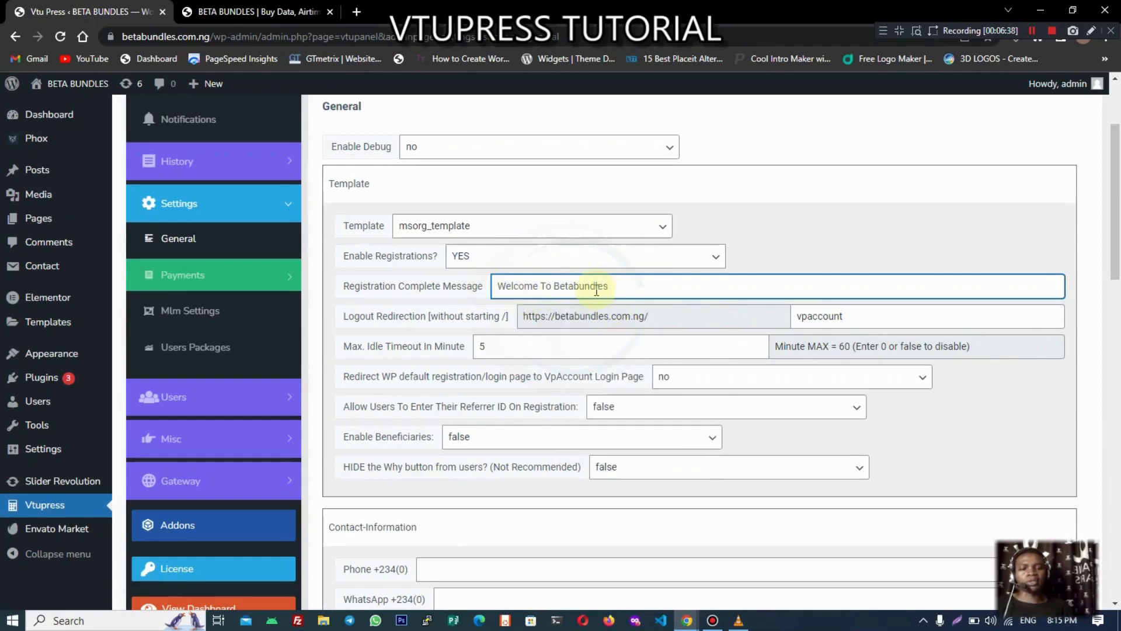
- Compare the Logout Redirection setting with the address of the user dashboard page
scroll(399, 220, down, 2)
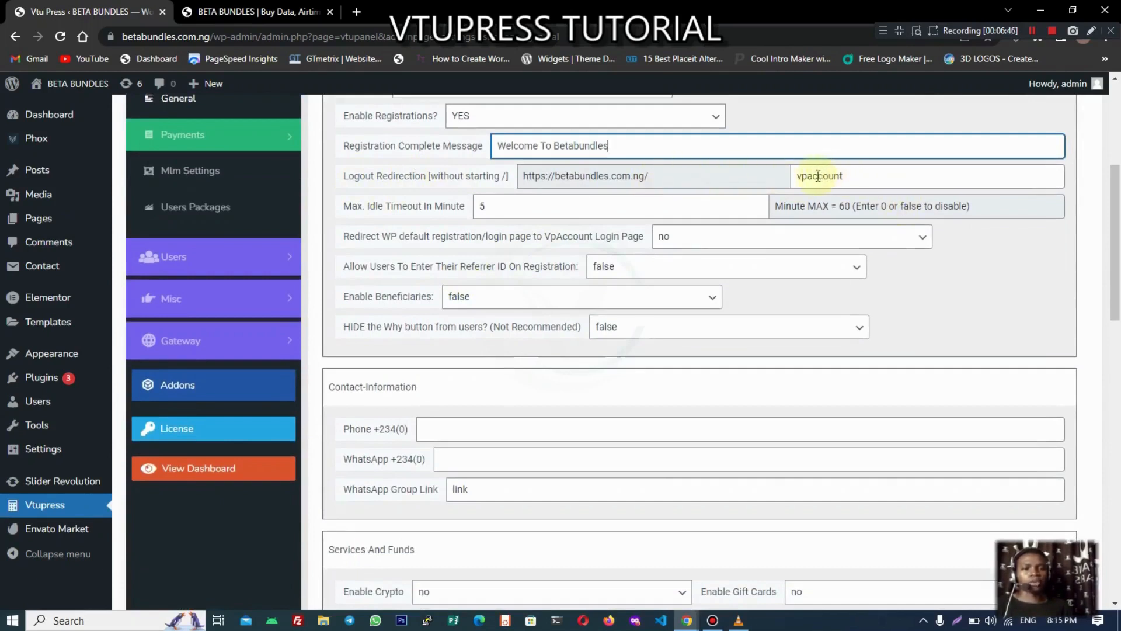
click(221, 11)
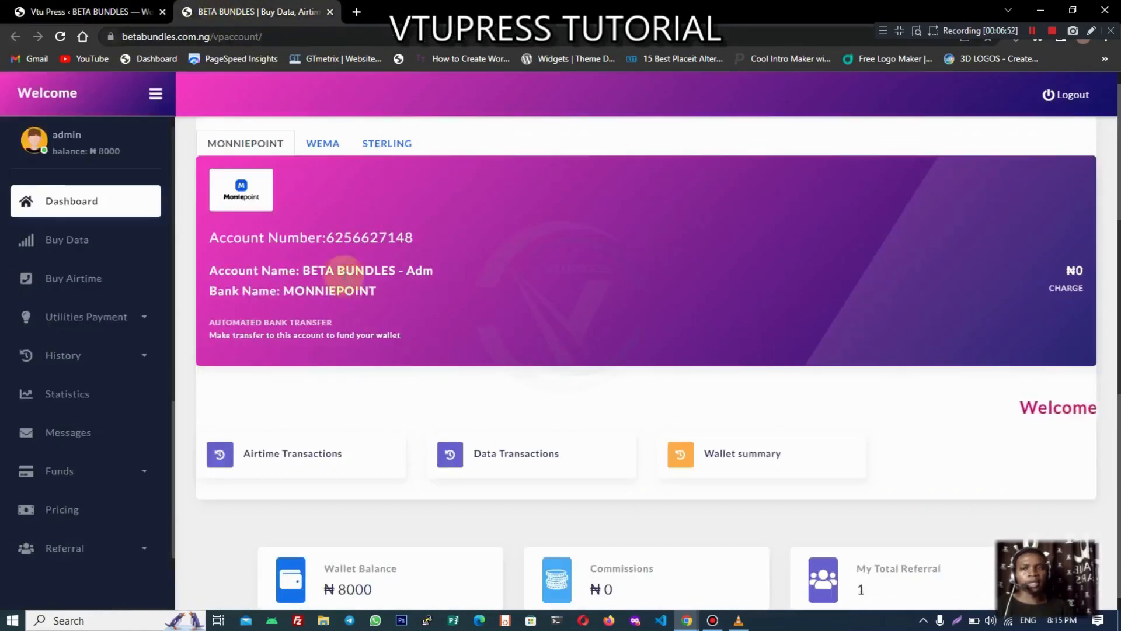
click(106, 12)
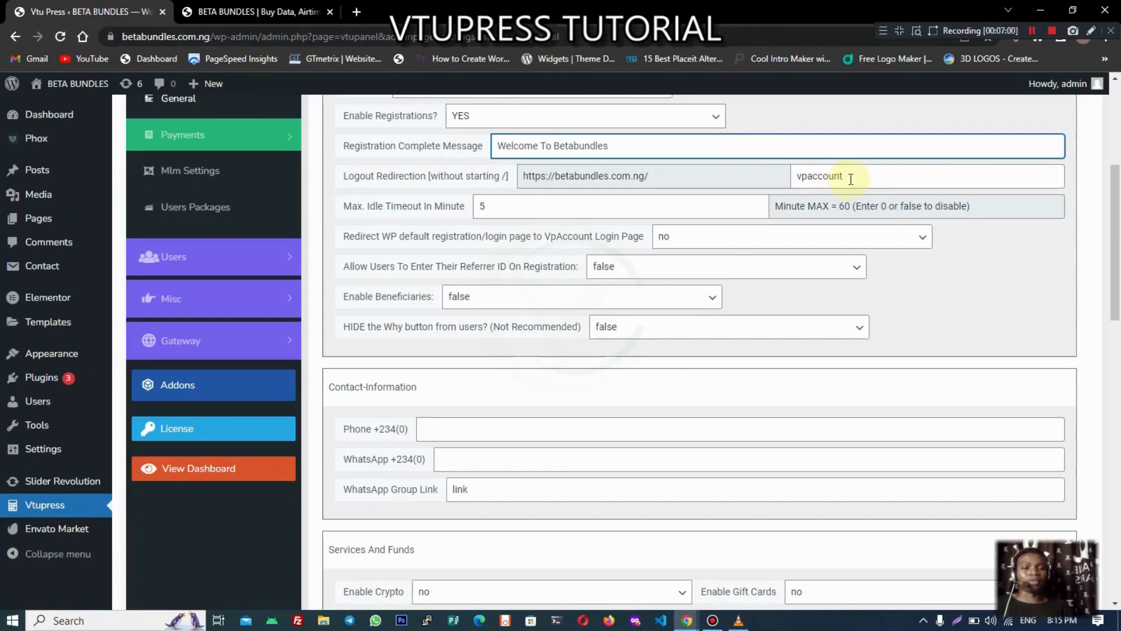
drag(852, 175, 779, 175)
click(268, 12)
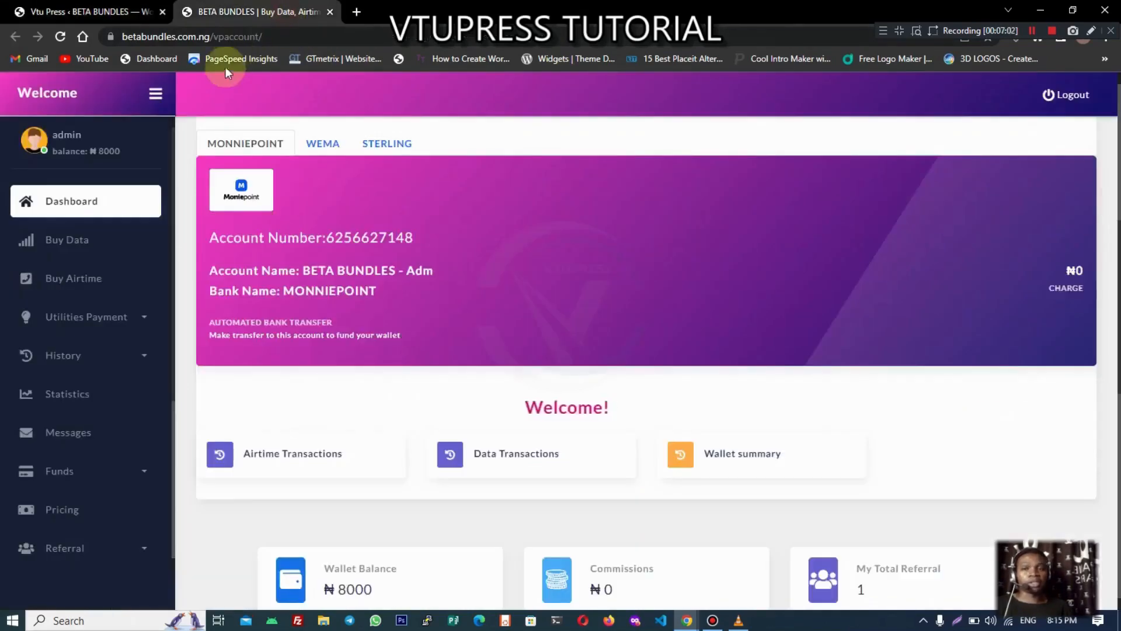
click(88, 12)
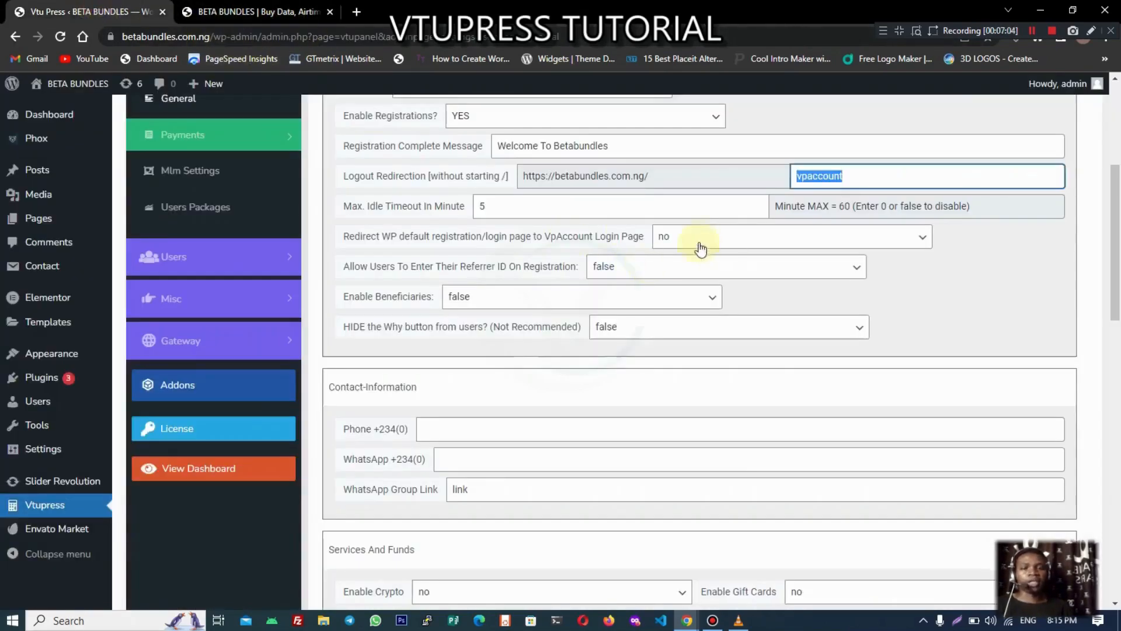
- Examine the Max. Idle Timeout In Minute setting, then return to the user dashboard tab
click(354, 211)
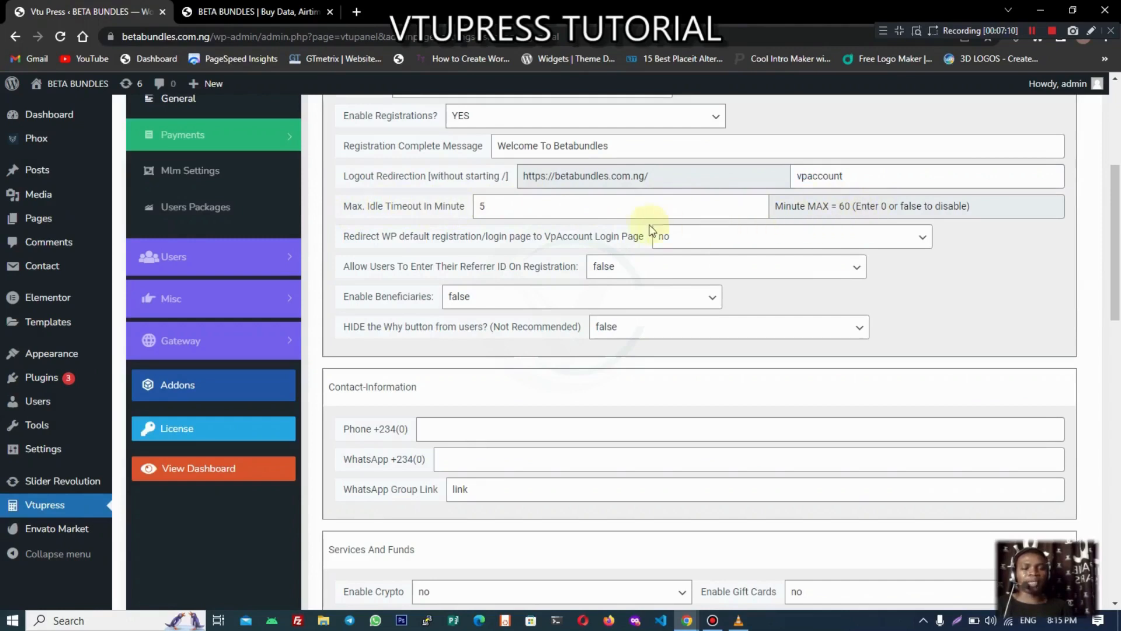
click(543, 210)
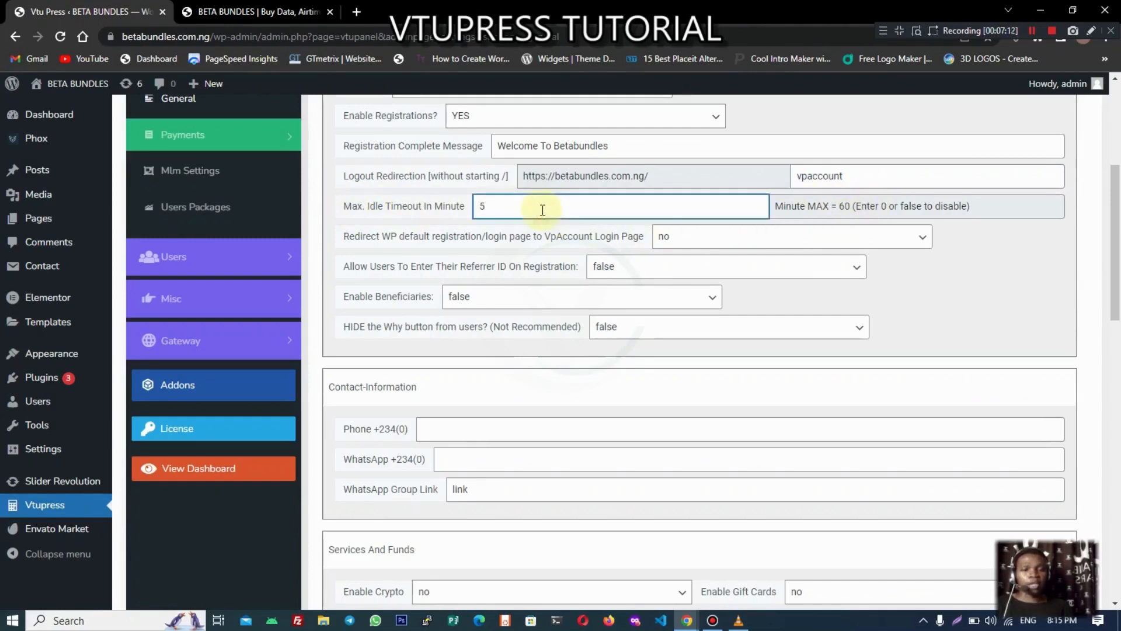
click(394, 221)
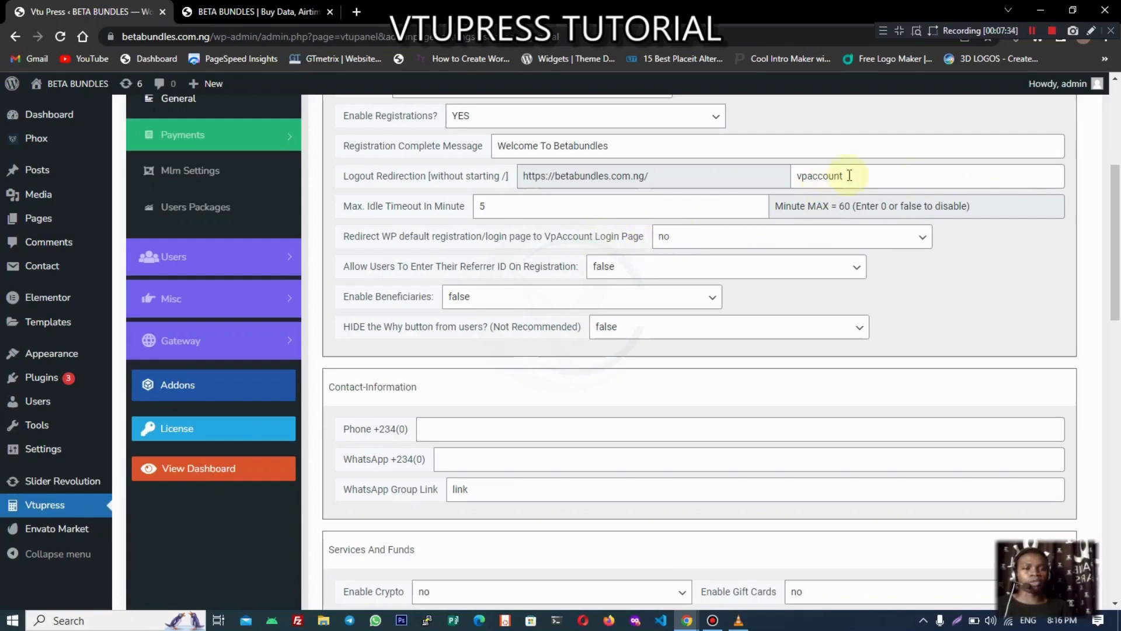
click(231, 15)
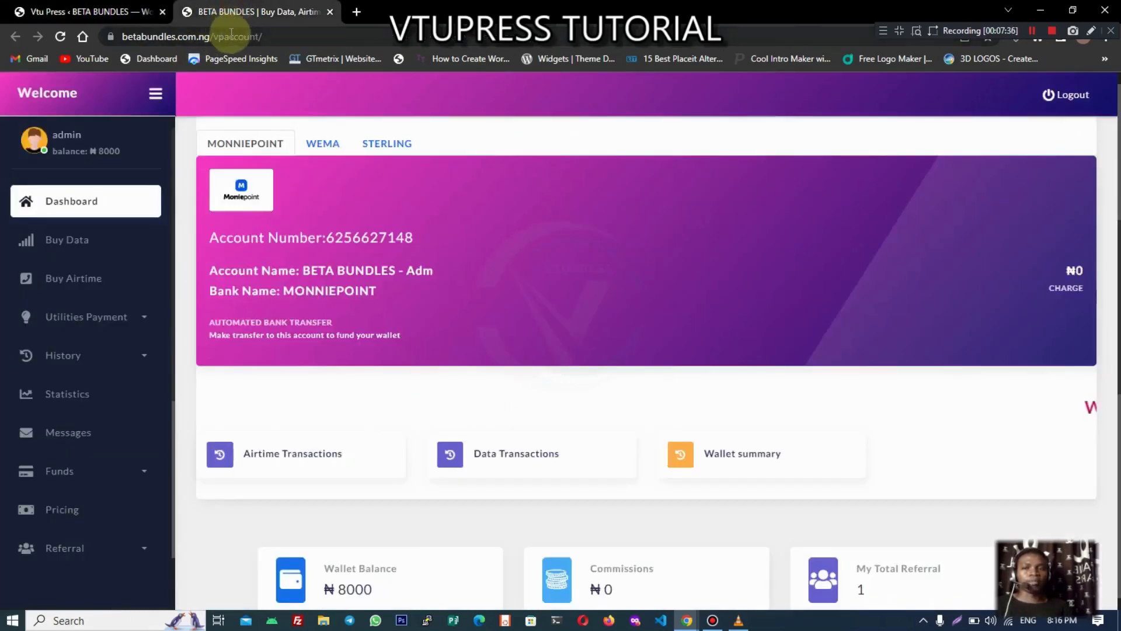
- Back on the General settings page, set the redirect of the WP default registration/login page to the VpAccount Login Page to No
click(88, 11)
click(670, 236)
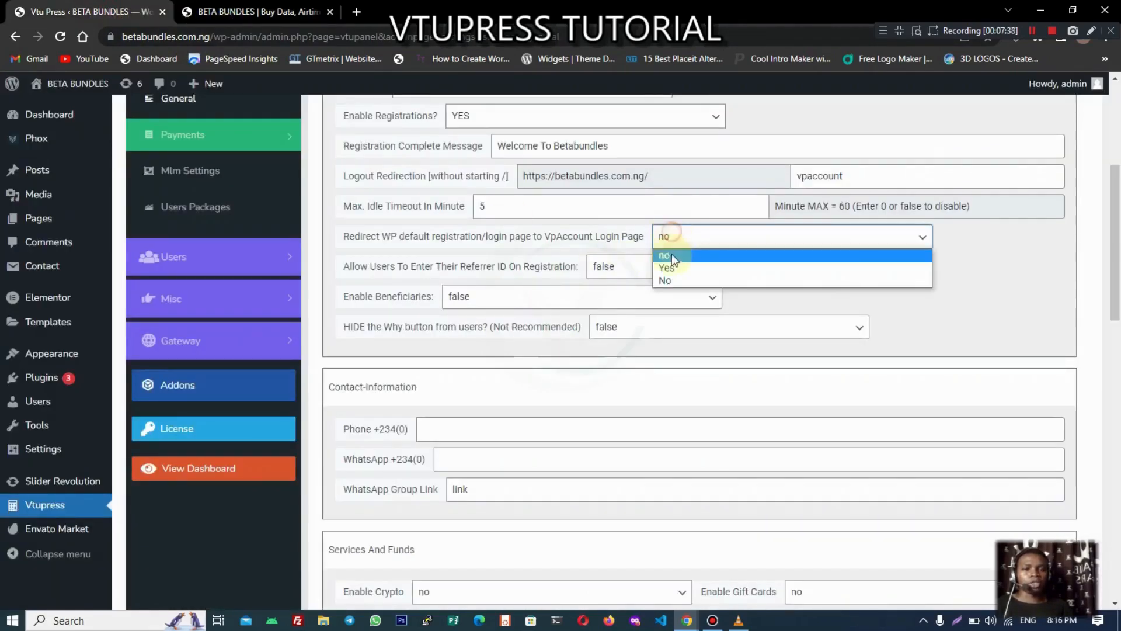
click(672, 265)
scroll(536, 319, down, 1)
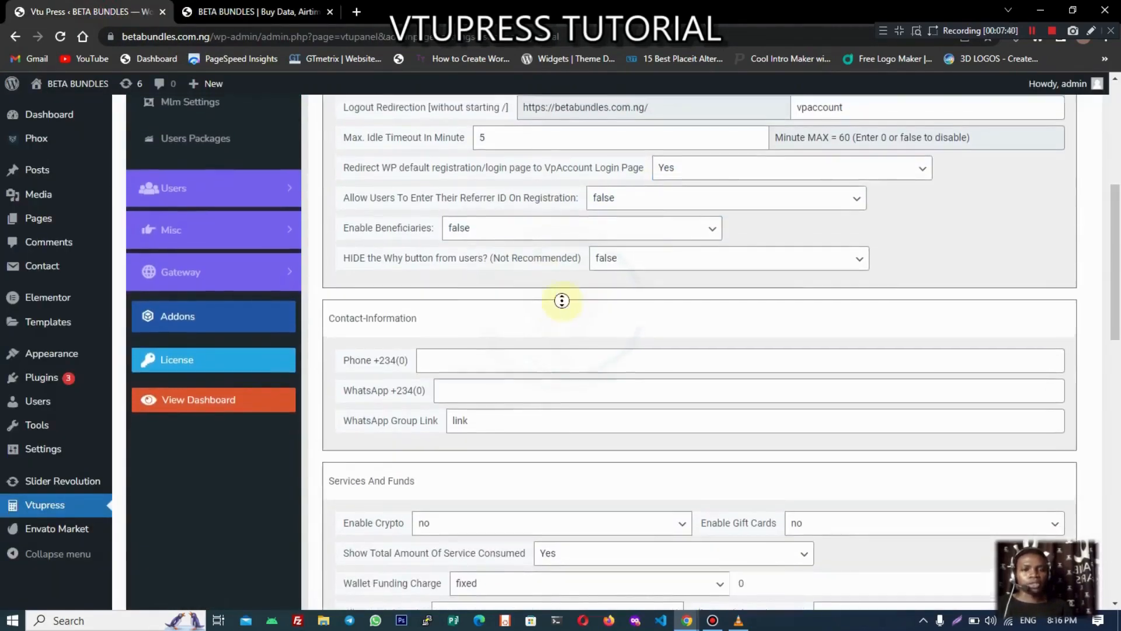
scroll(563, 300, up, 4)
scroll(663, 376, down, 6)
scroll(669, 373, up, 5)
click(663, 367)
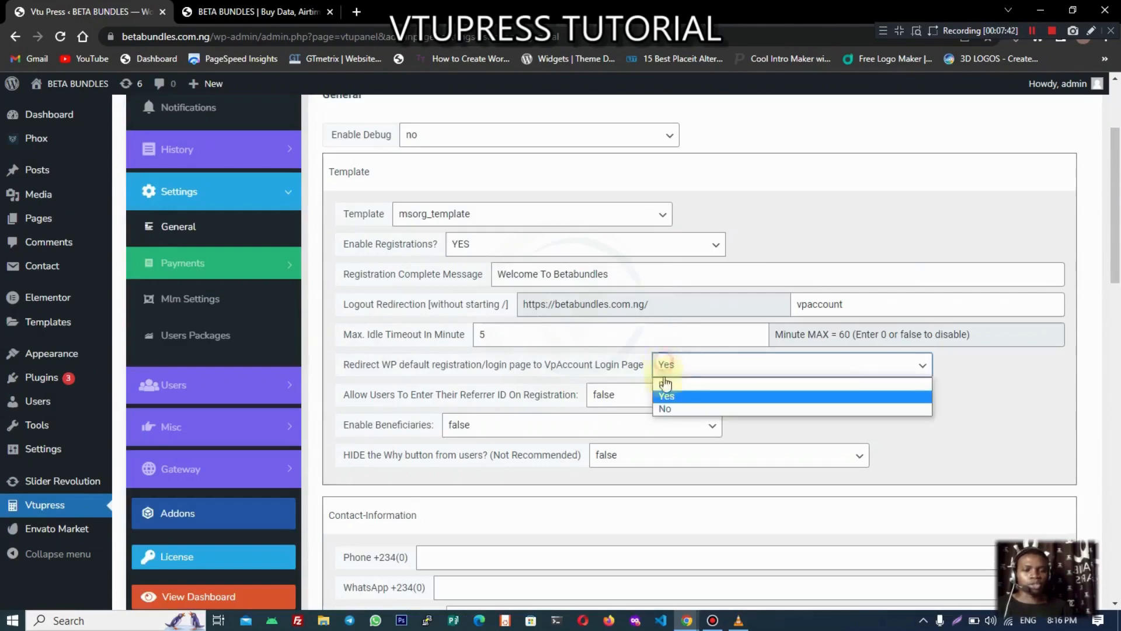
click(658, 409)
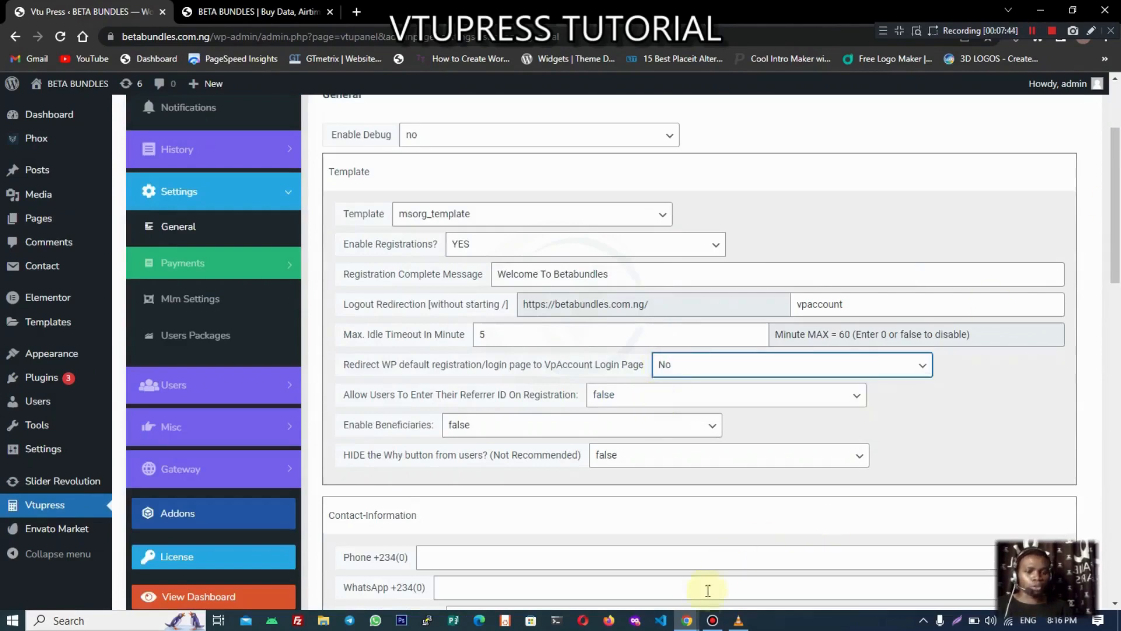
- In the incognito window, open betabundles.com.ng/wp-admin in a new tab to check the default WordPress login page
click(686, 620)
click(731, 591)
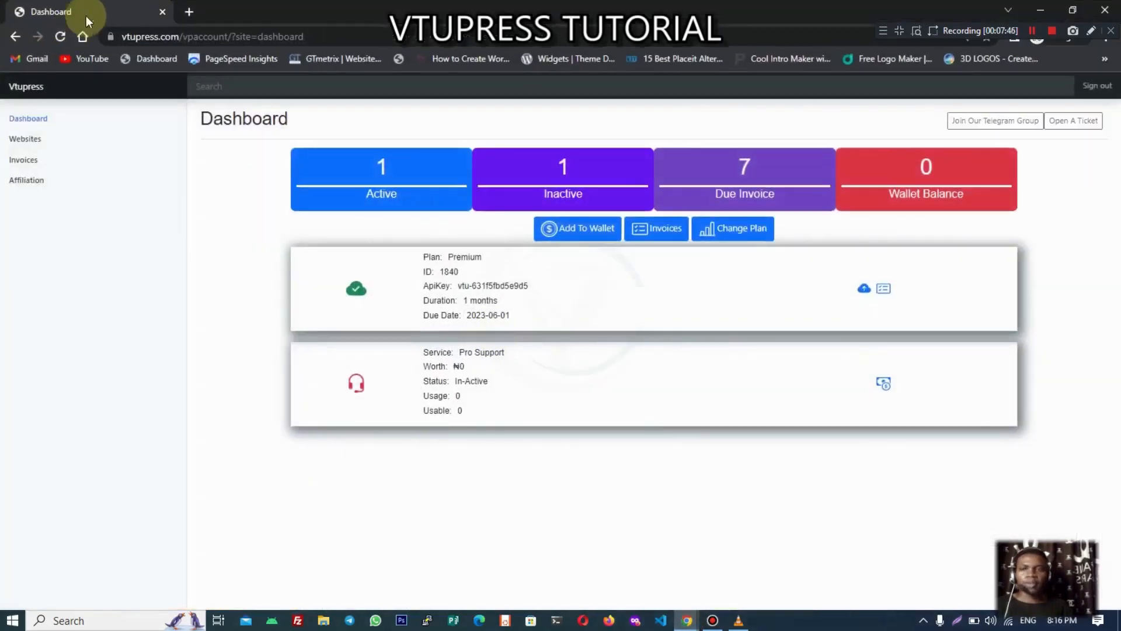
click(188, 12)
text(beta)
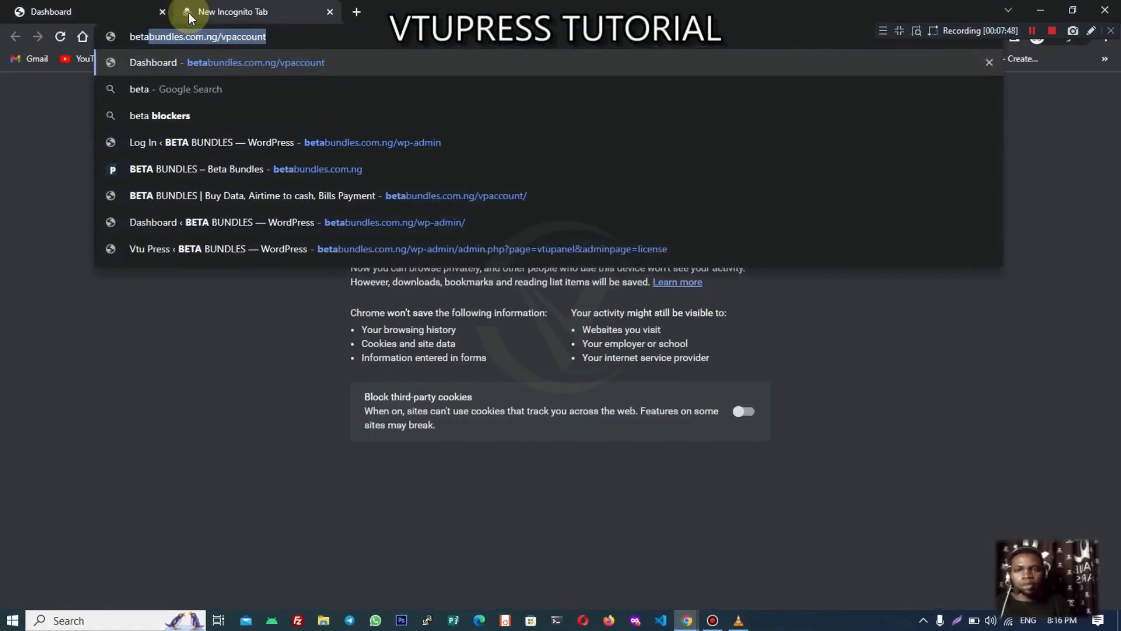
drag(276, 37, 222, 41)
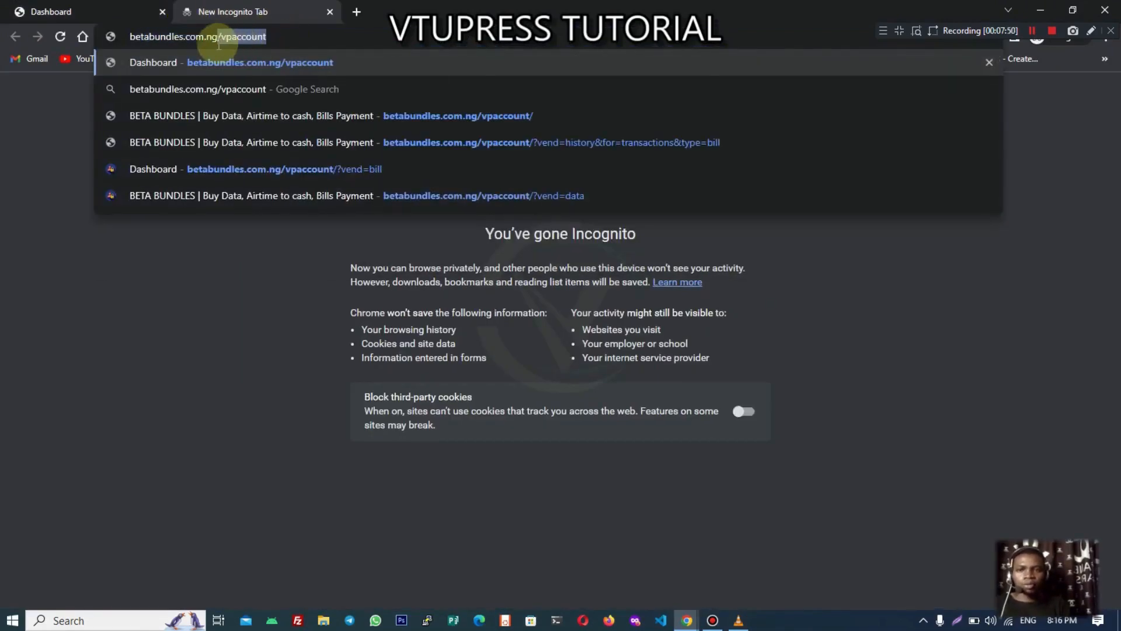
text(wp-admin)
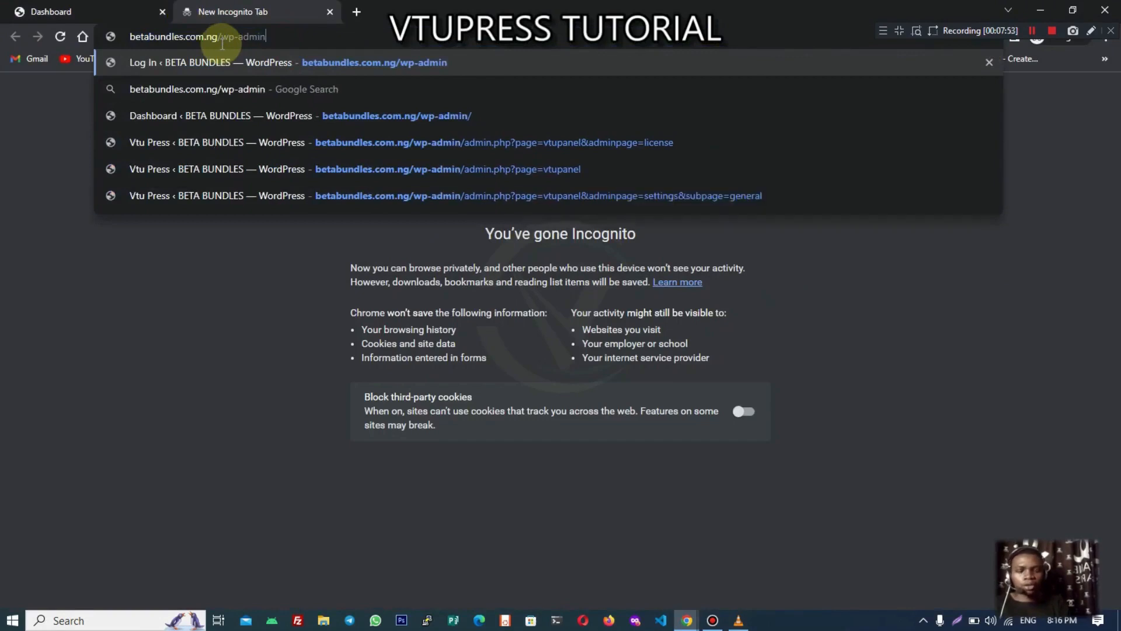
key(Return)
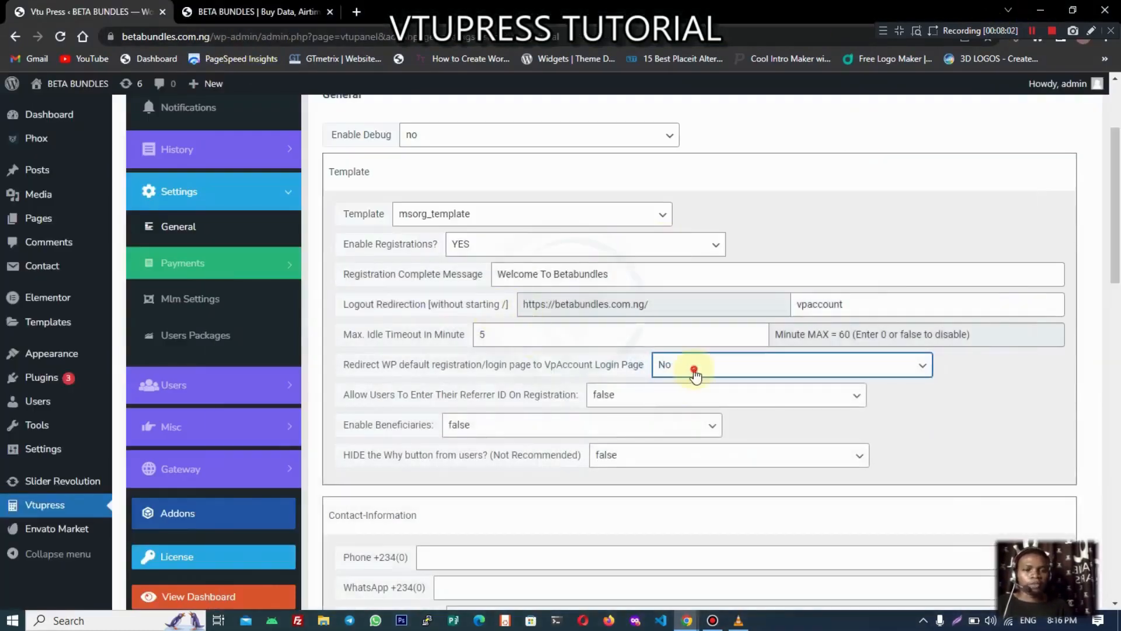
- Set the redirect of the WP default registration/login page to the VpAccount Login Page to Yes and save the General settings
click(693, 373)
click(690, 394)
scroll(1046, 325, down, 2)
scroll(1109, 263, up, 5)
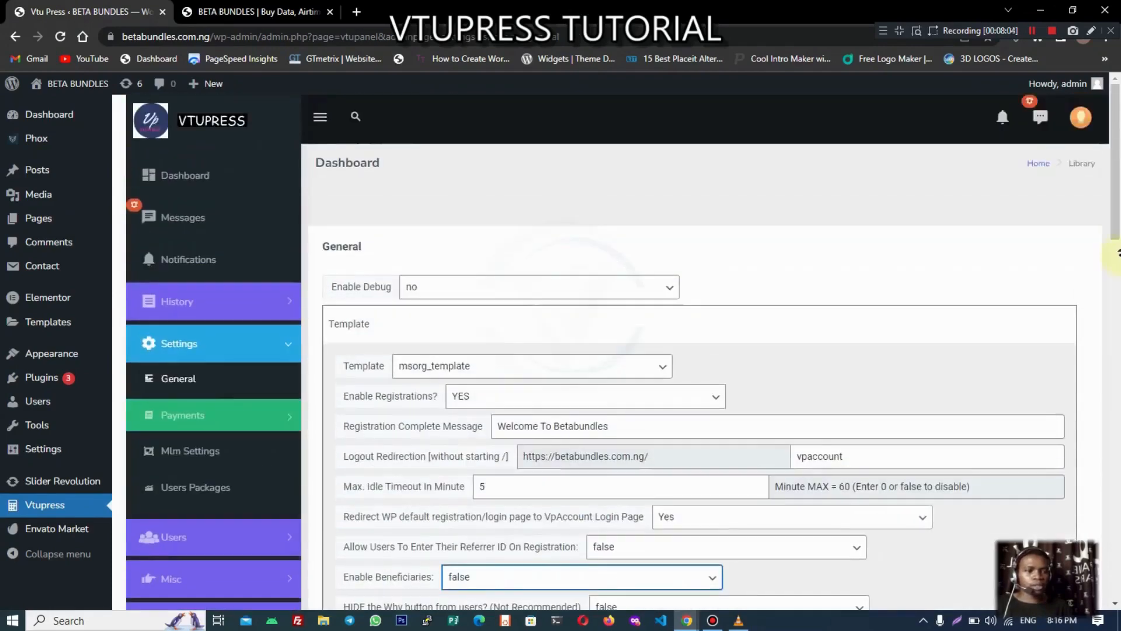
scroll(1117, 252, down, 20)
click(350, 518)
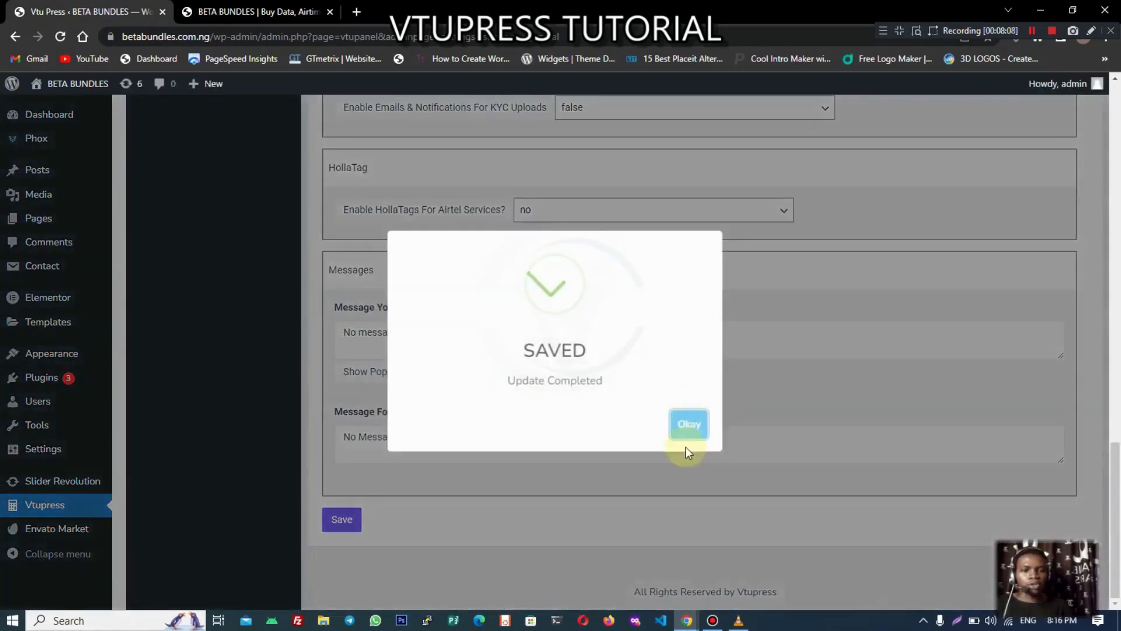
click(690, 431)
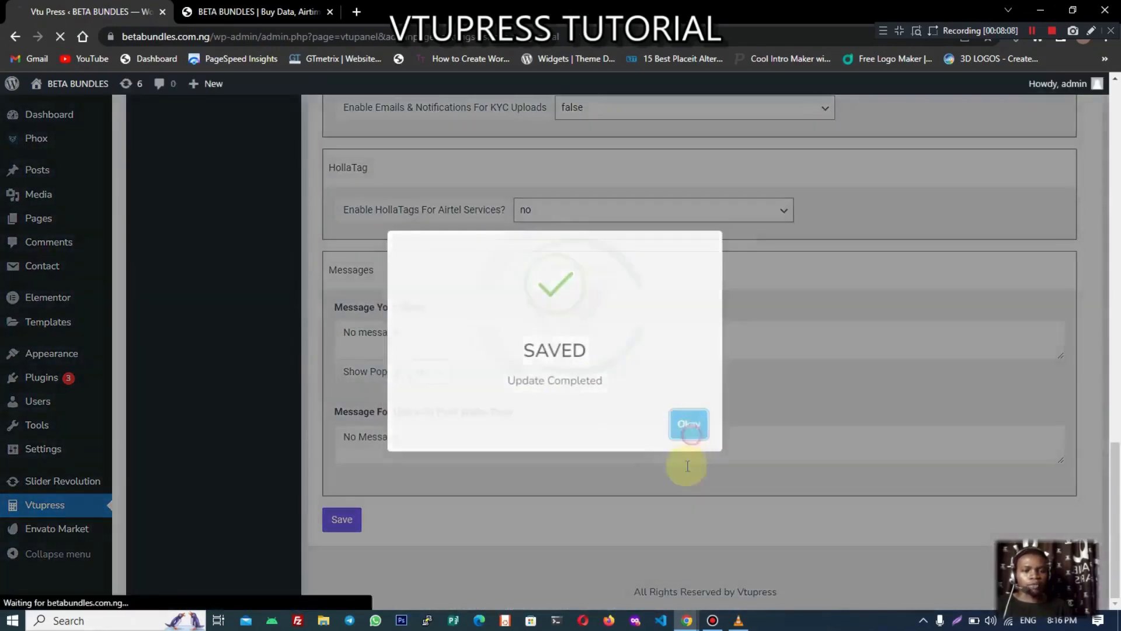
- Reload the WordPress login page in the incognito window, and request the wp-admin address again to test the redirect
mouse_move(686, 619)
click(753, 575)
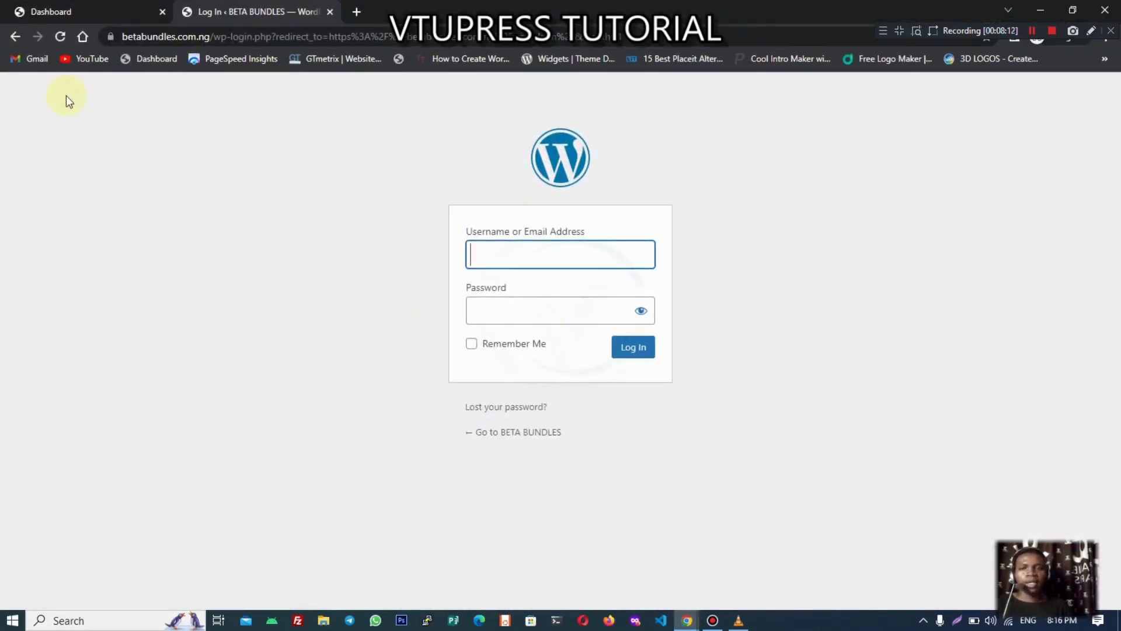
click(61, 40)
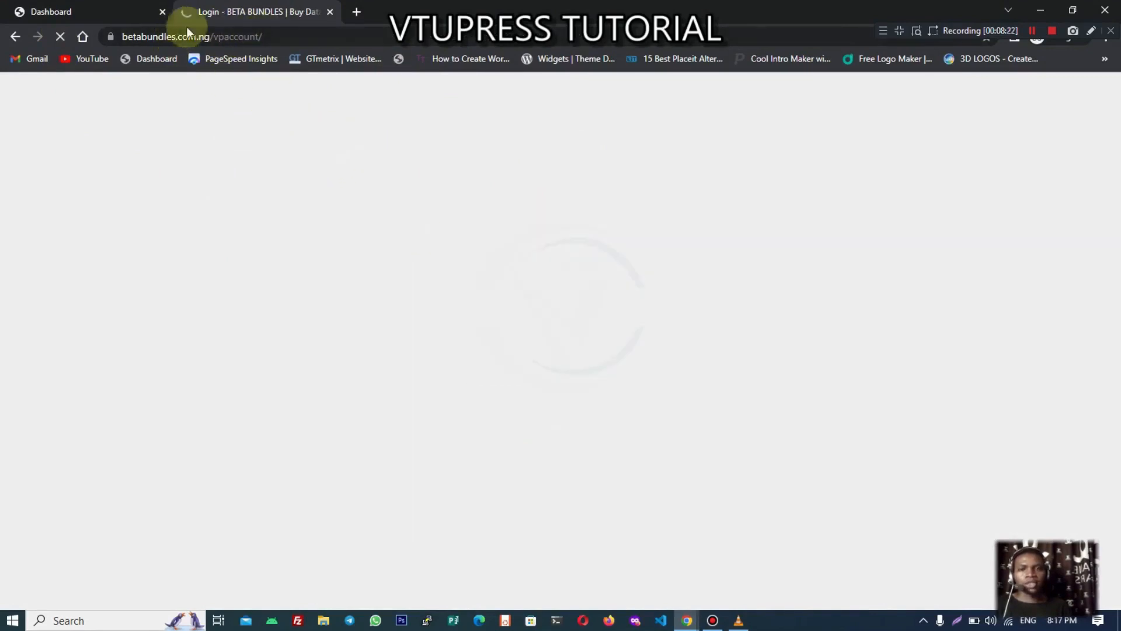
drag(213, 36, 377, 51)
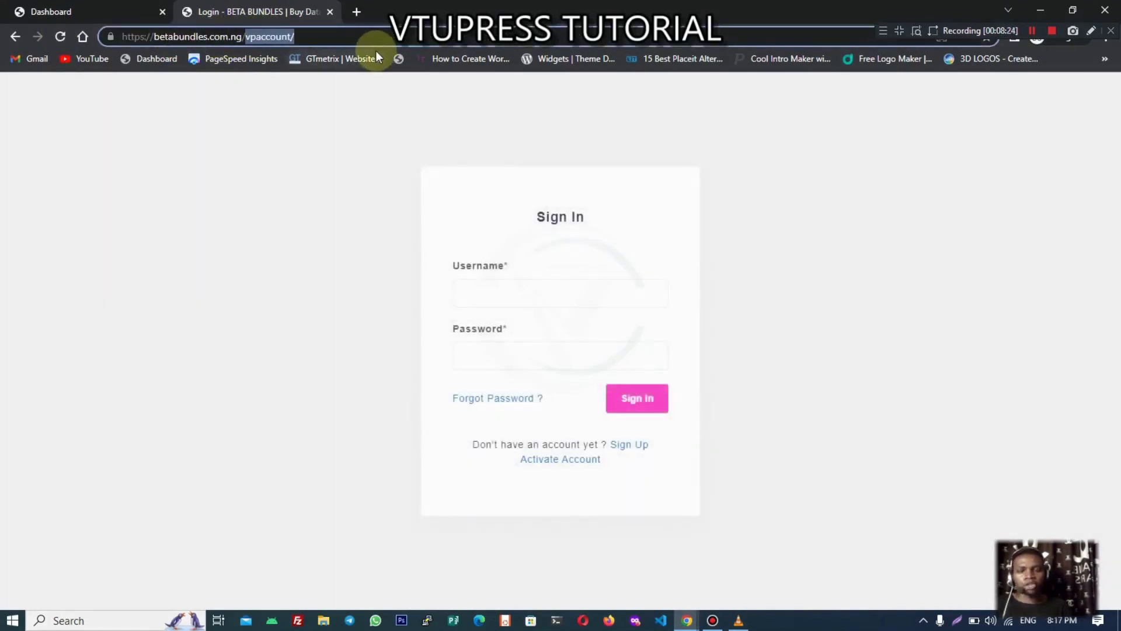
text(wp-admin)
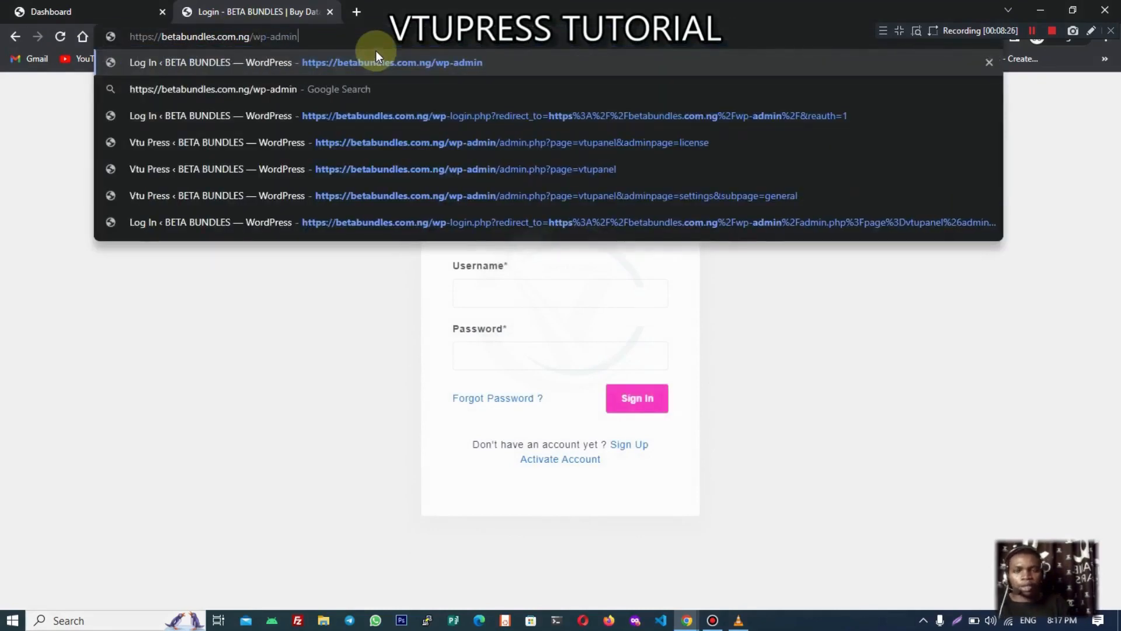
key(Return)
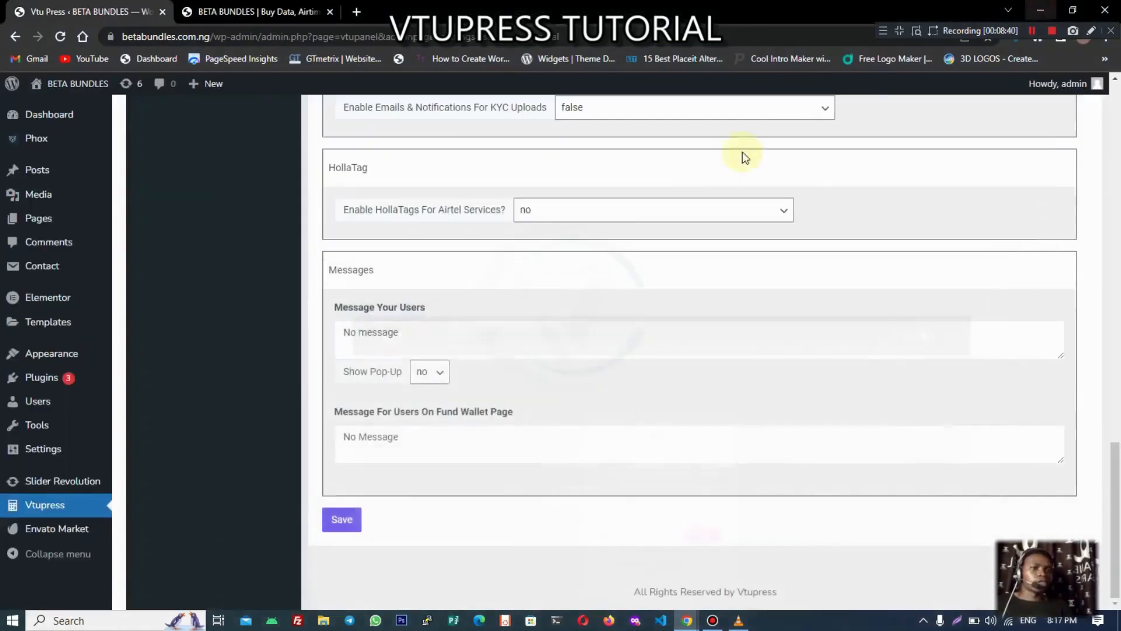
- Return to the Template section of the General settings and examine the referrer ID and Enable Beneficiaries settings
scroll(611, 260, up, 5)
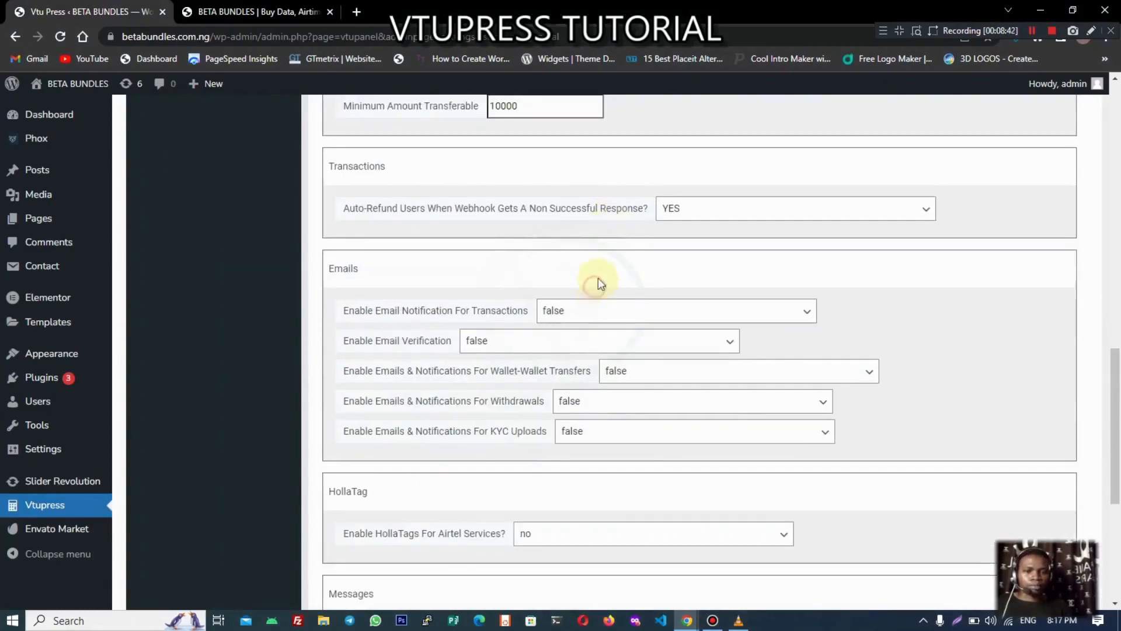
scroll(598, 281, up, 3)
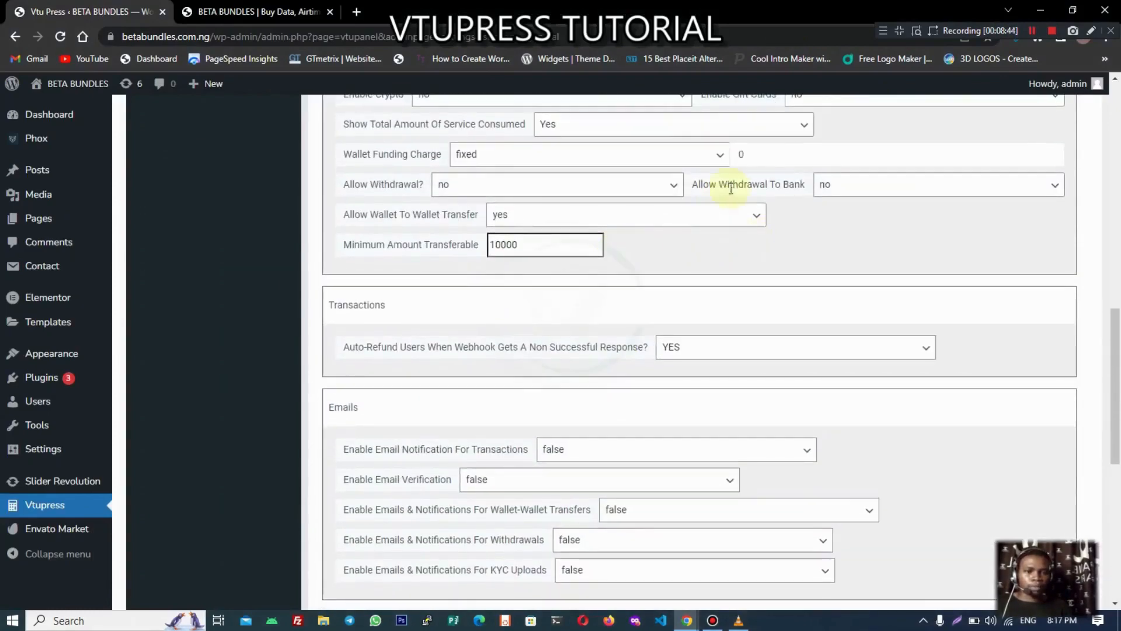
click(779, 153)
scroll(775, 155, up, 3)
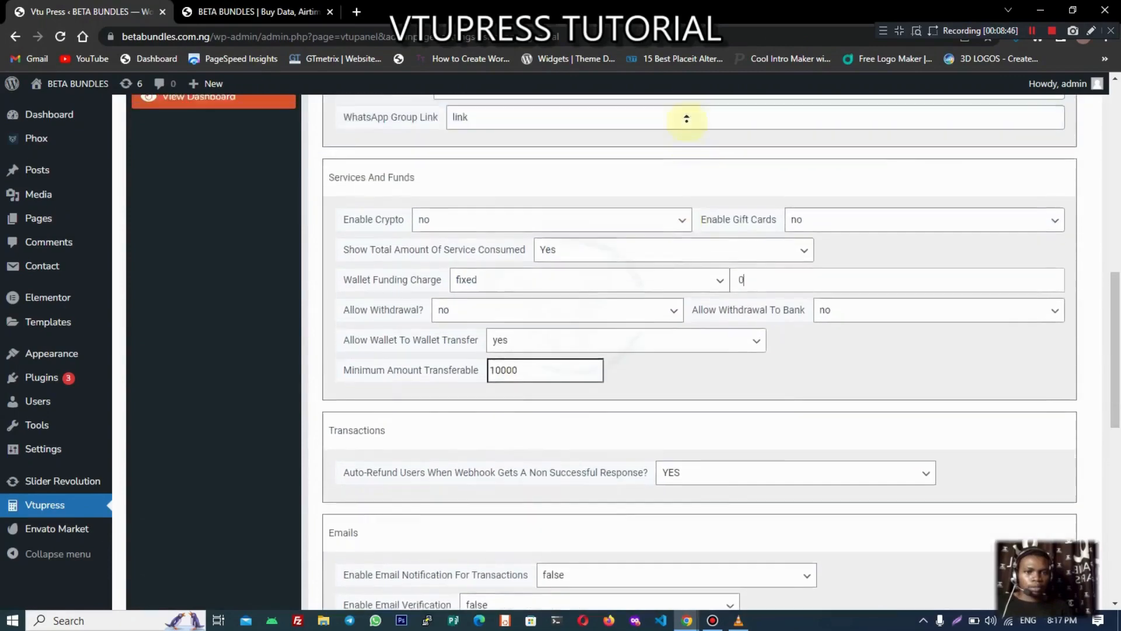
scroll(686, 119, up, 6)
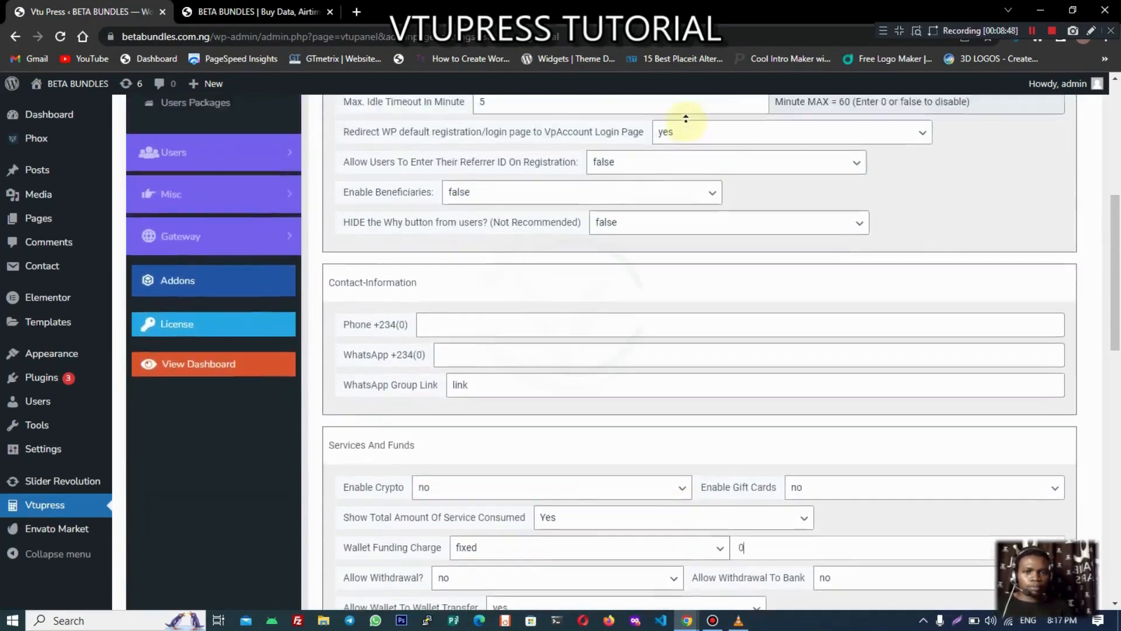
scroll(686, 119, up, 3)
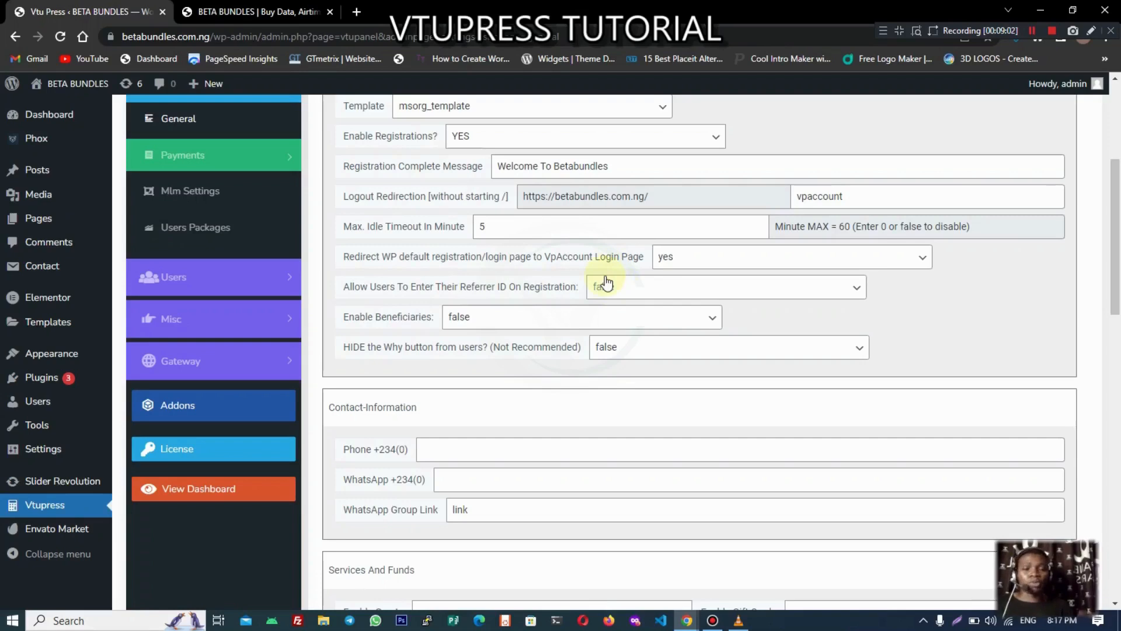
click(475, 317)
click(475, 313)
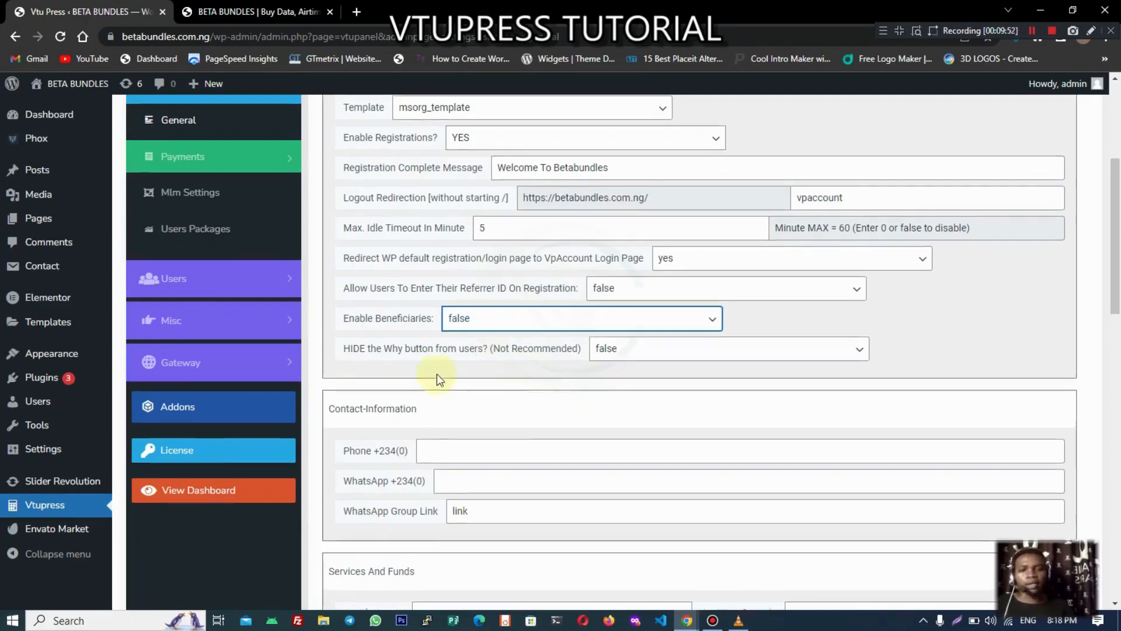
- Expand the Vtupress transaction history and open the successful data transactions in a new tab
scroll(432, 371, up, 5)
click(243, 300)
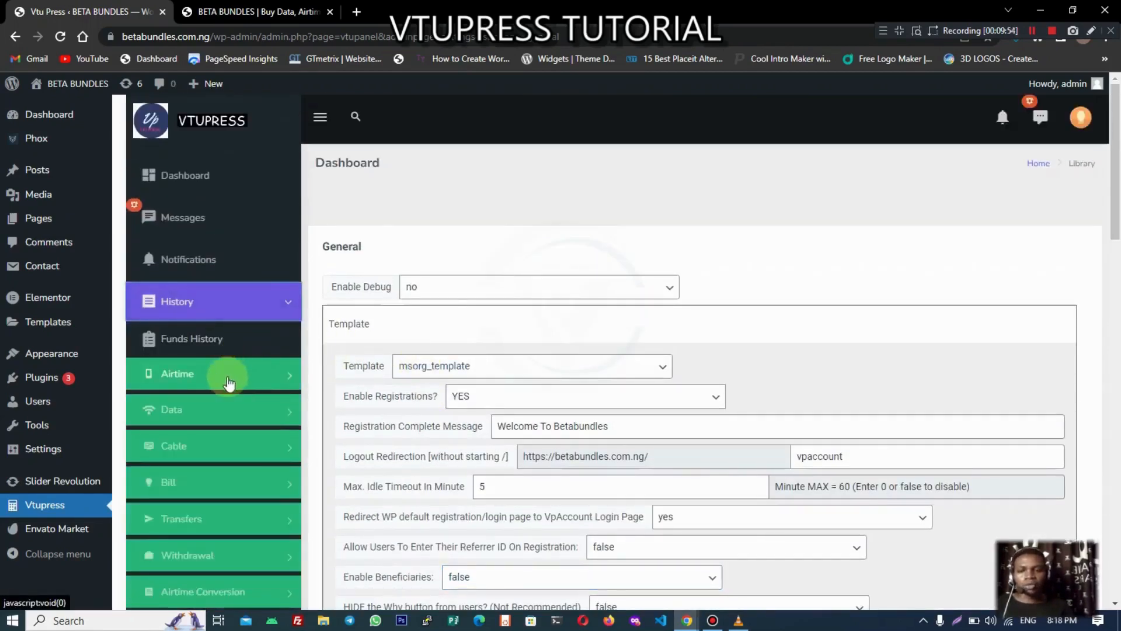
click(225, 375)
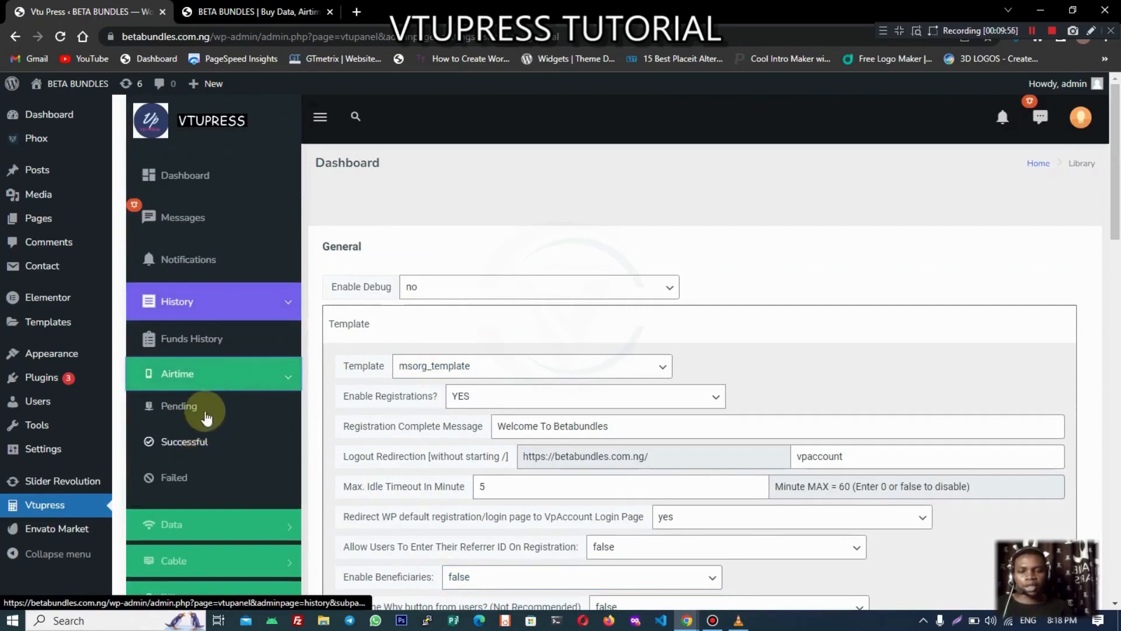
click(209, 373)
click(205, 413)
right_click(213, 474)
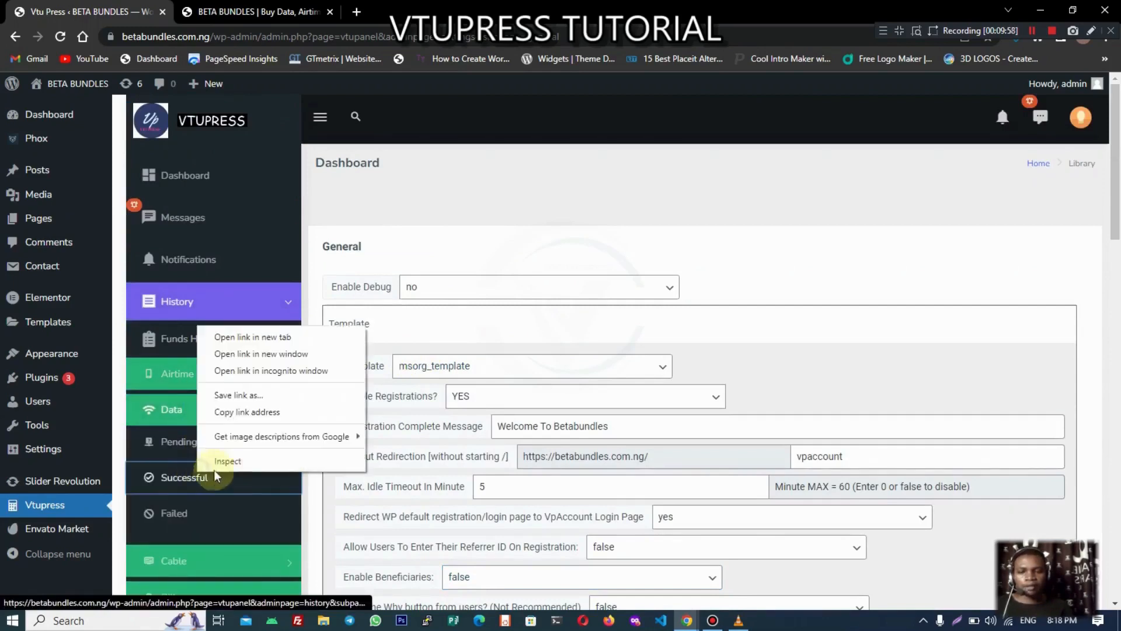
click(297, 340)
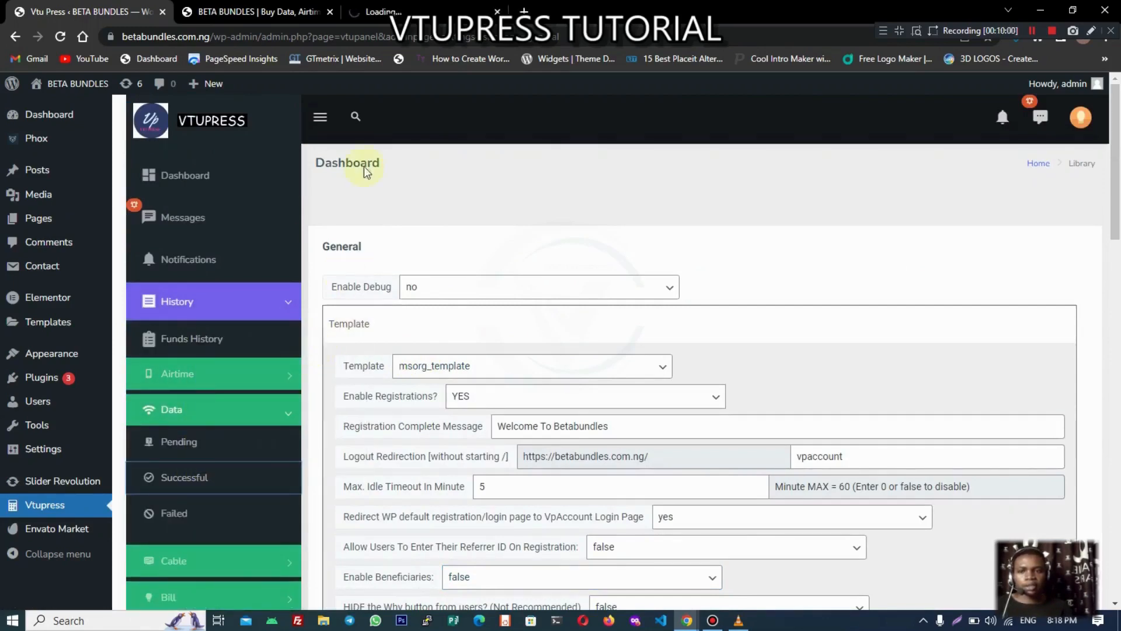
- Open the successful bill payments history in a new tab, close the data history tab, and switch to the bill page
click(227, 397)
scroll(225, 399, down, 2)
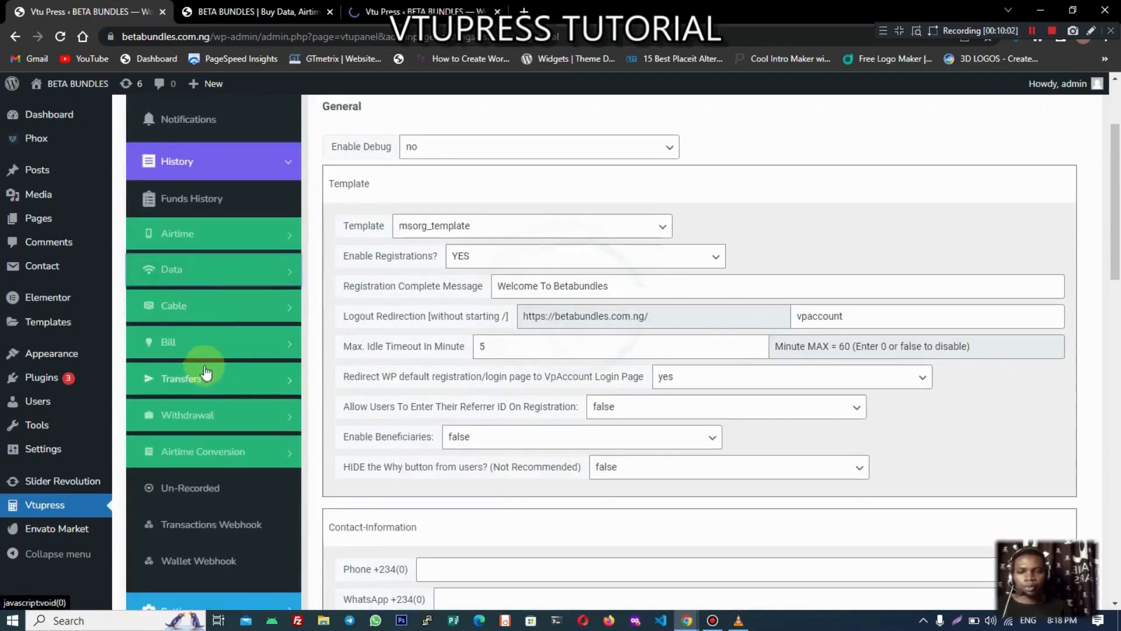
click(205, 341)
right_click(188, 410)
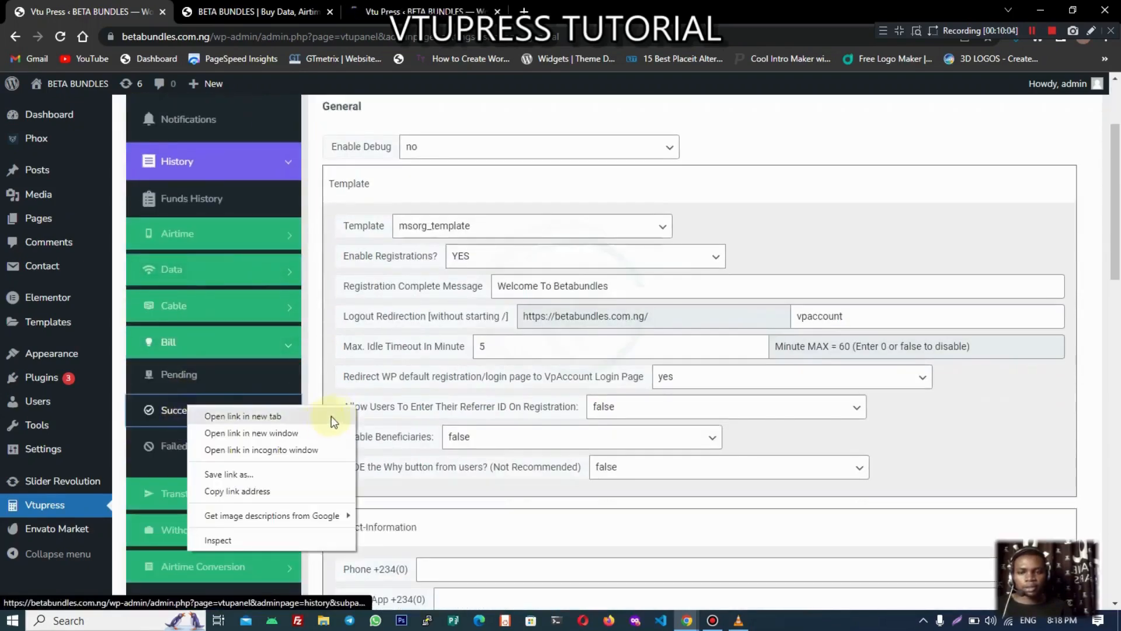
click(234, 414)
click(497, 11)
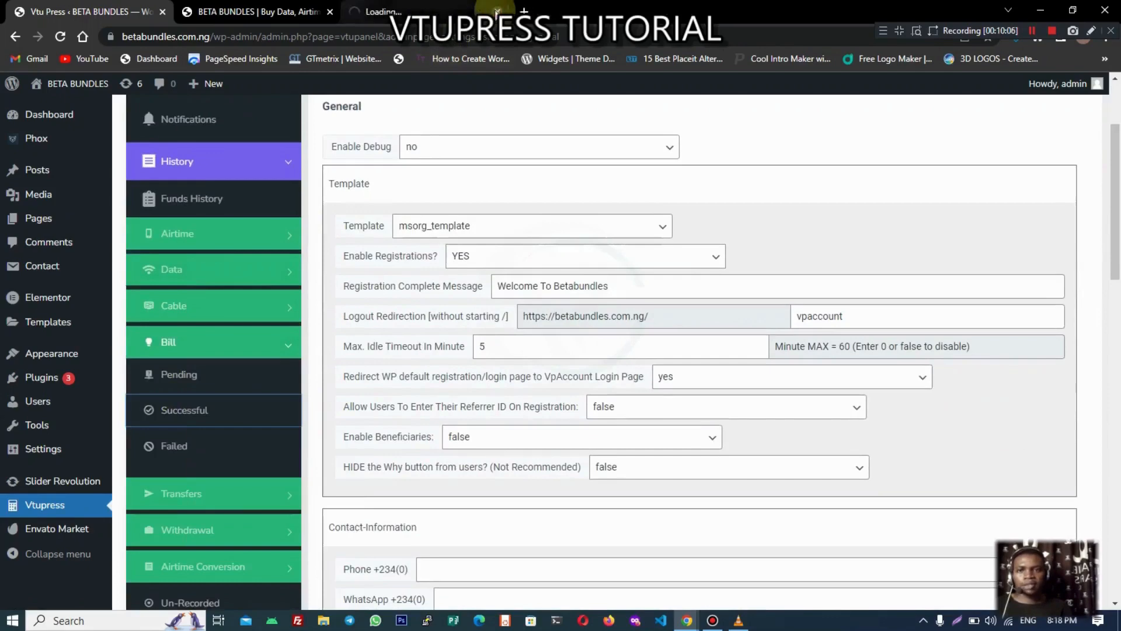
click(403, 9)
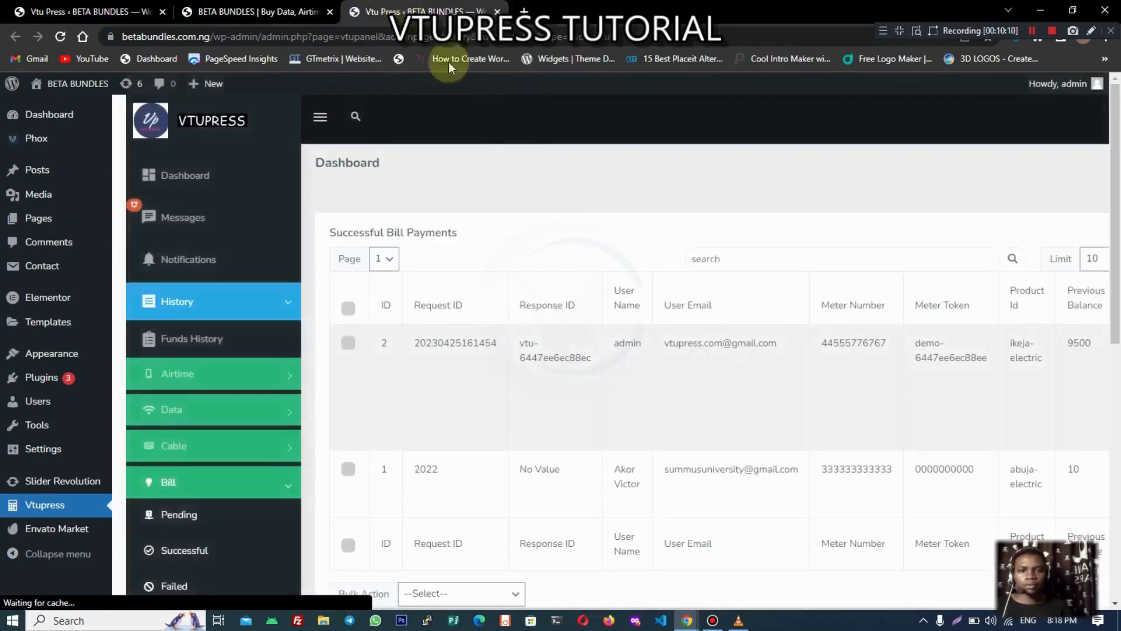
- Examine the meter, balance and transaction type columns of the Successful Bill Payments table, and restore the browser window to a smaller size
click(692, 368)
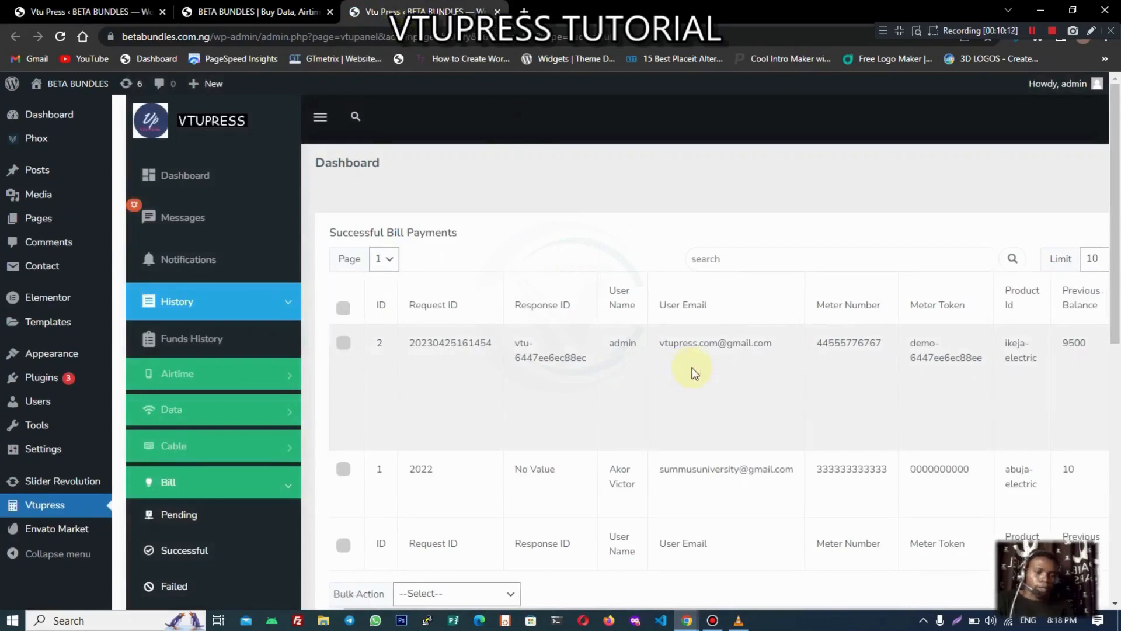
scroll(692, 367, right, 9)
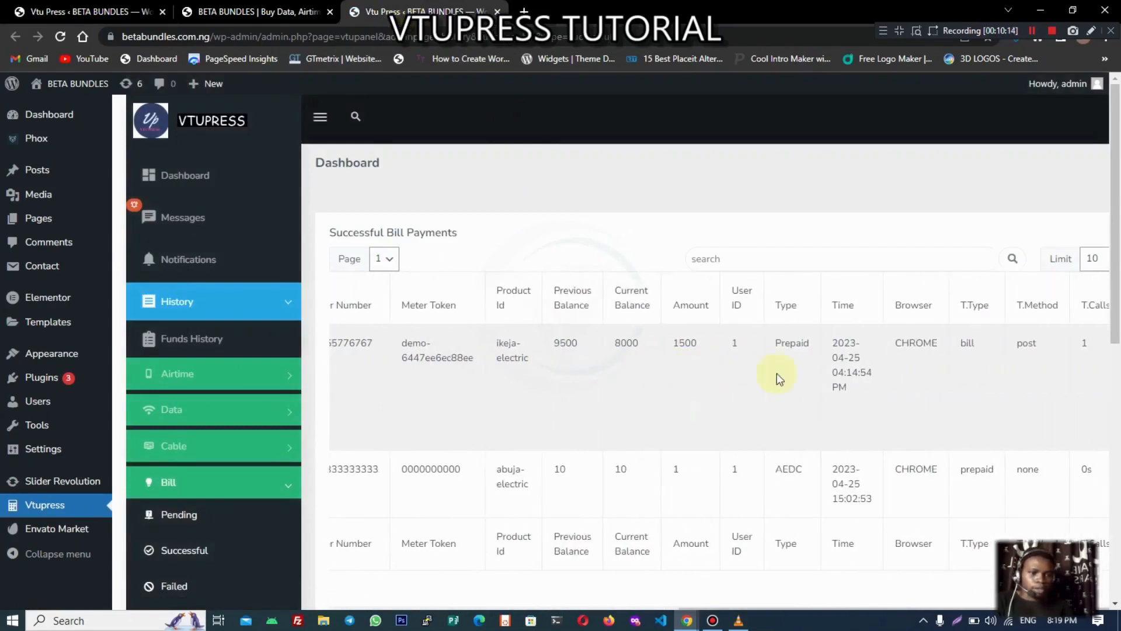
scroll(816, 376, down, 3)
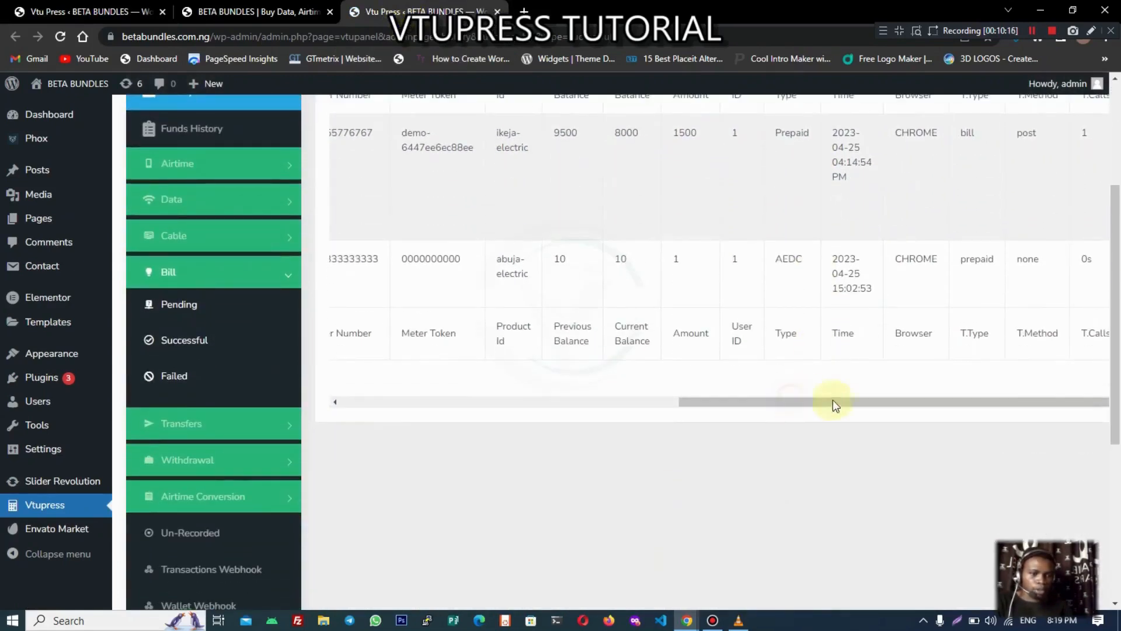
click(1072, 10)
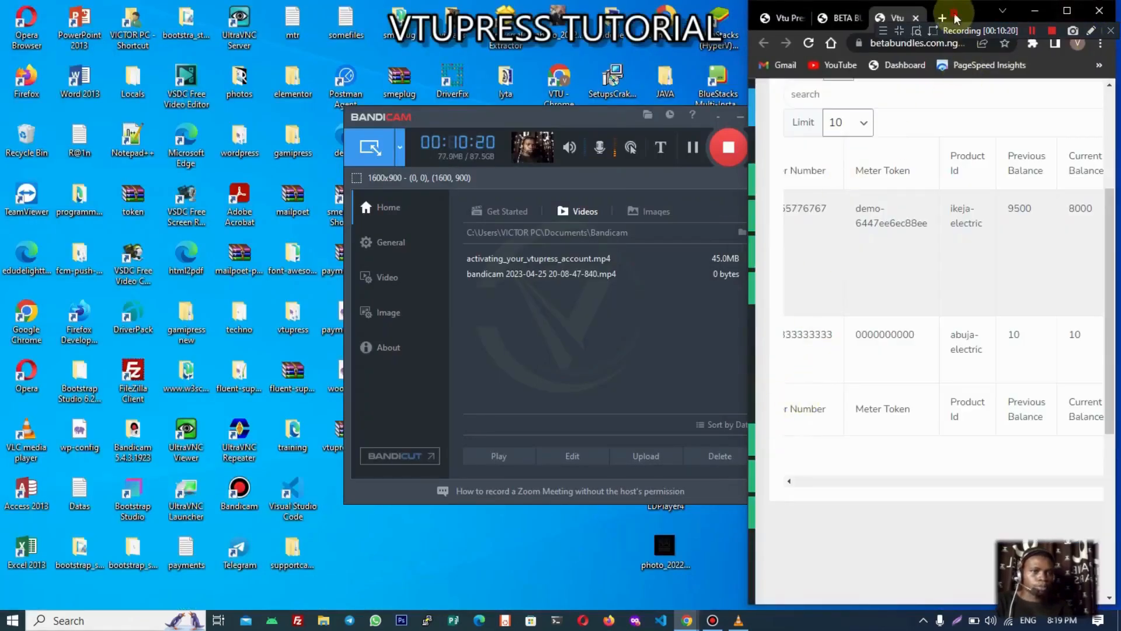
- Reposition and maximize the browser window, and examine the columns of the Successful Bill Payments table
drag(958, 16, 714, 34)
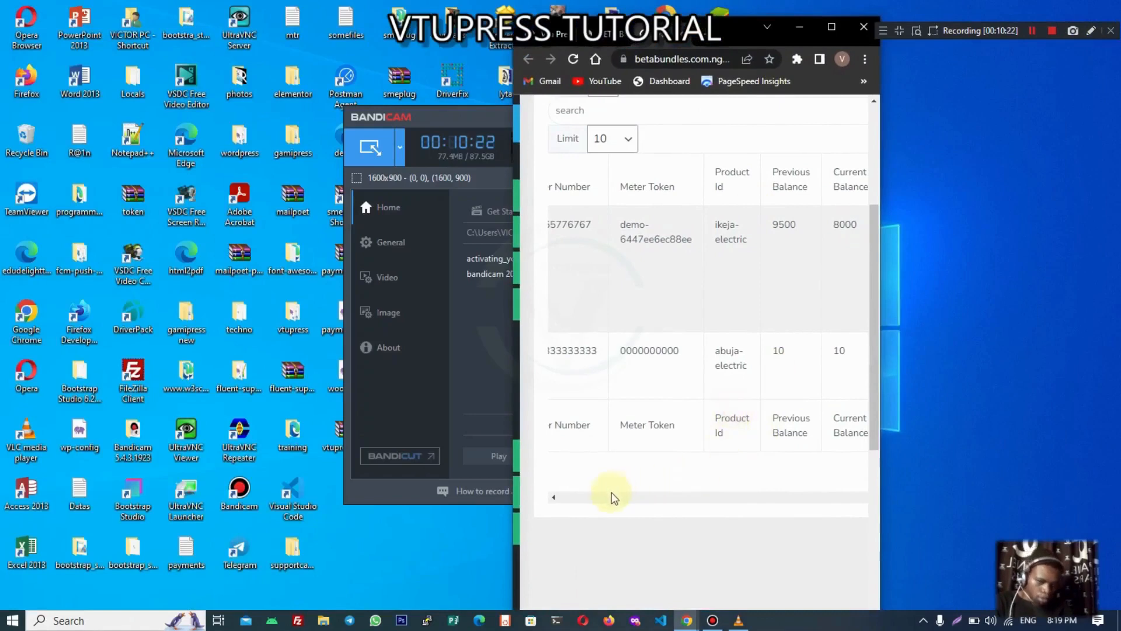
drag(693, 496, 891, 474)
drag(833, 502, 950, 476)
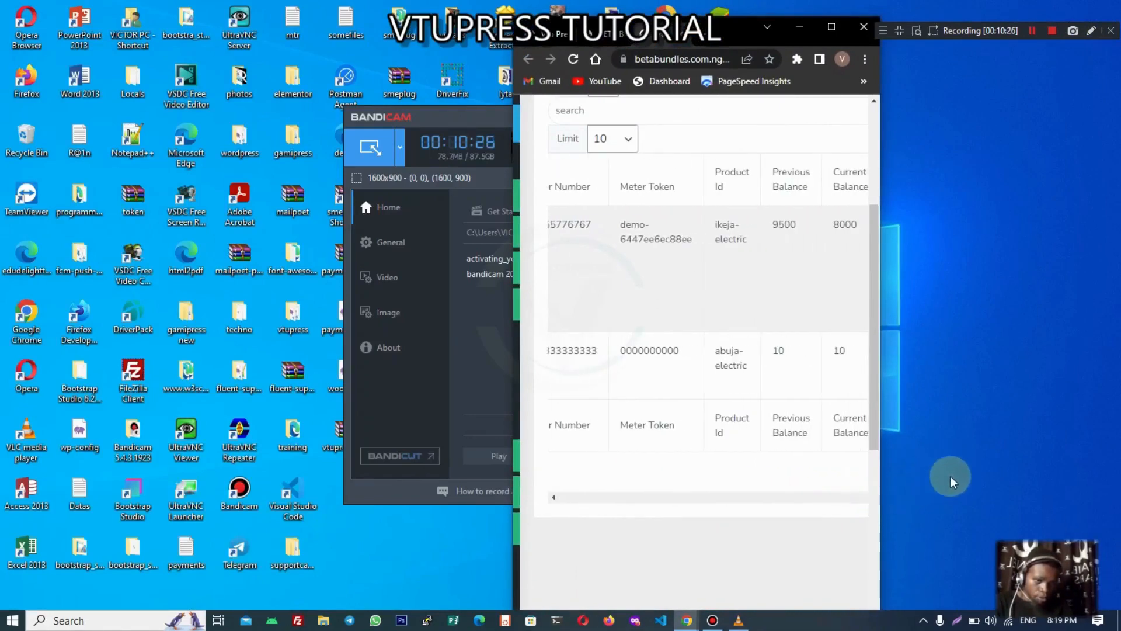
click(831, 27)
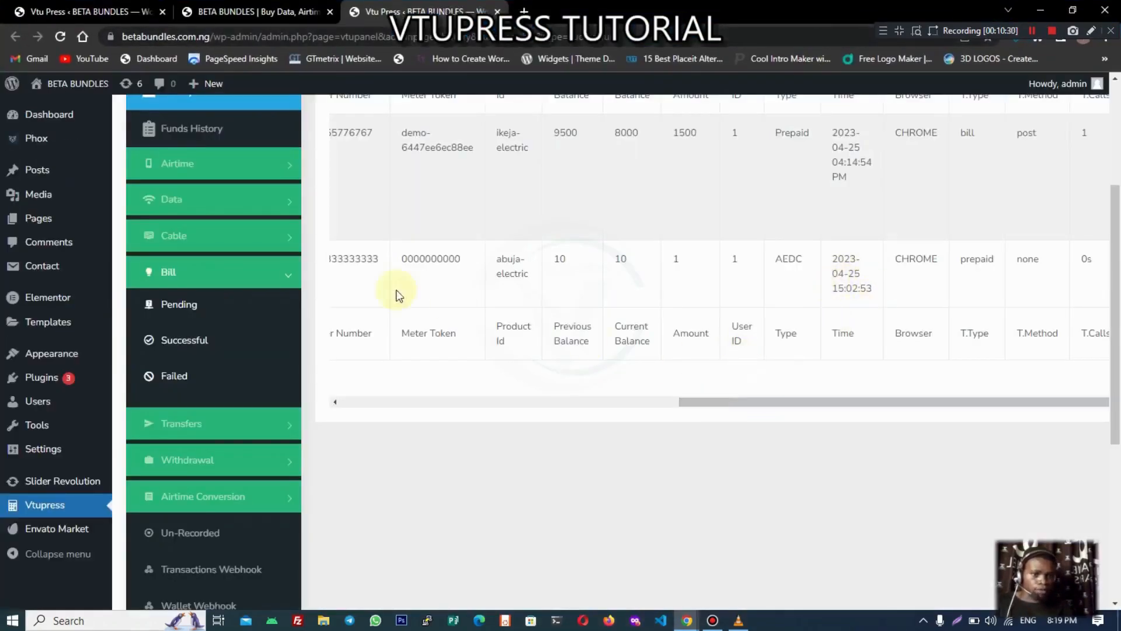
scroll(325, 283, up, 1)
scroll(325, 283, left, 5)
scroll(435, 370, right, 5)
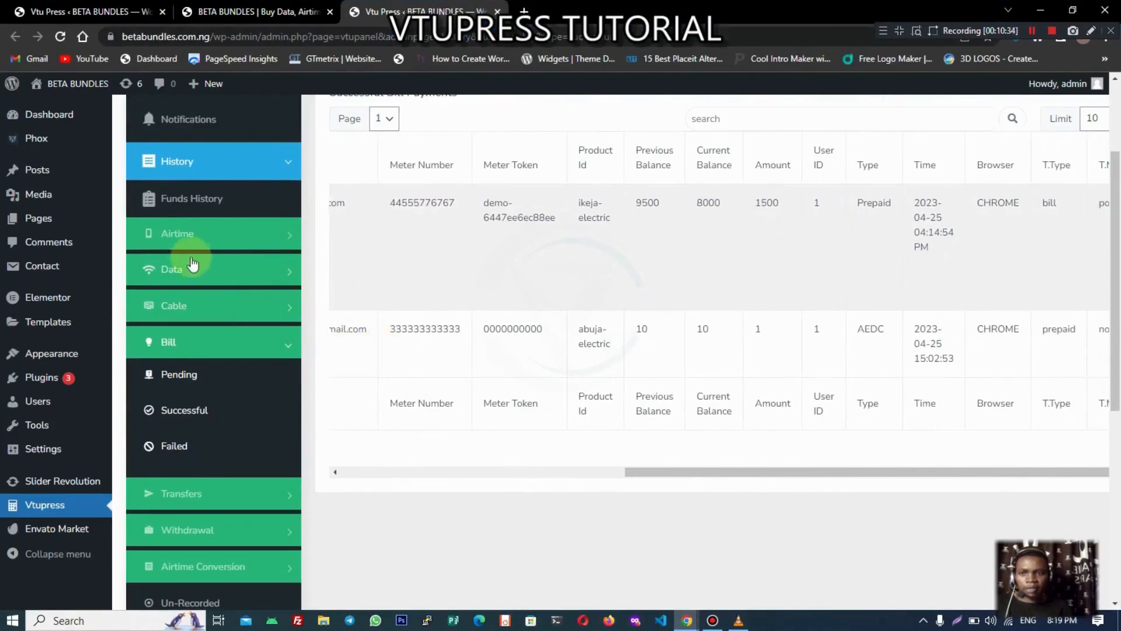
- Return to the General settings tab, examine the Enable Beneficiaries and HIDE the Why button settings, and reload the page
click(257, 12)
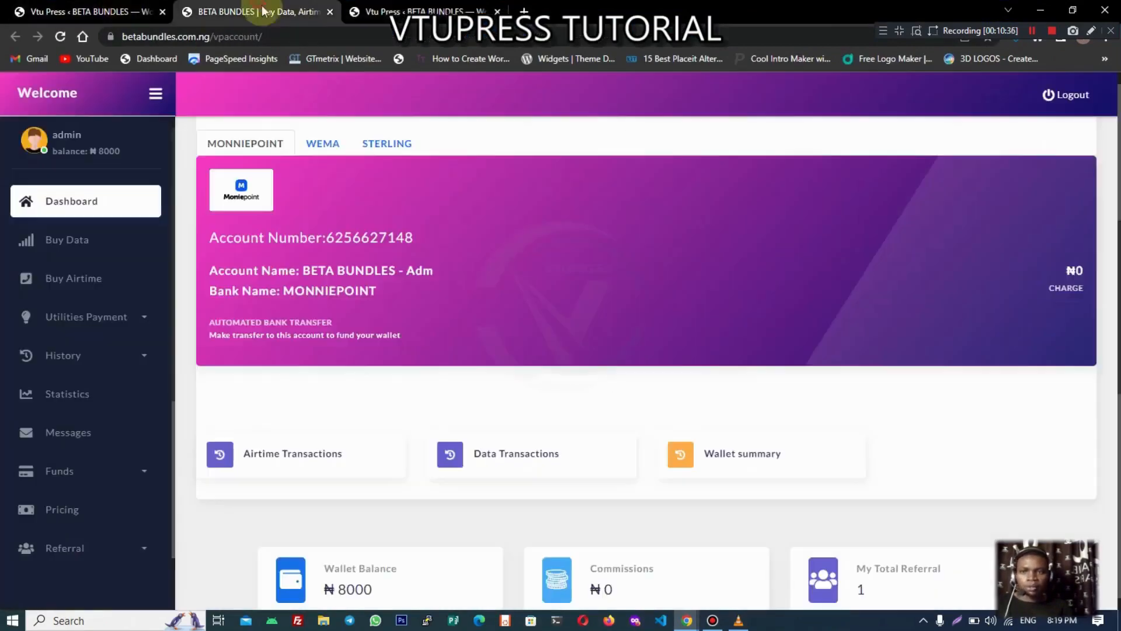
click(87, 12)
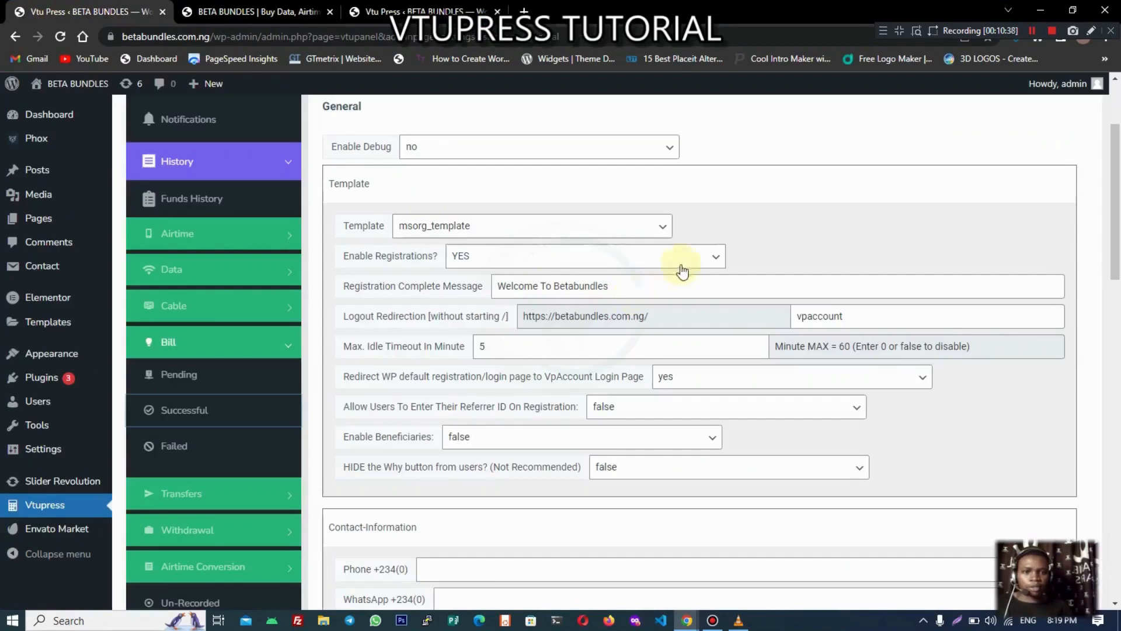
scroll(605, 374, down, 1)
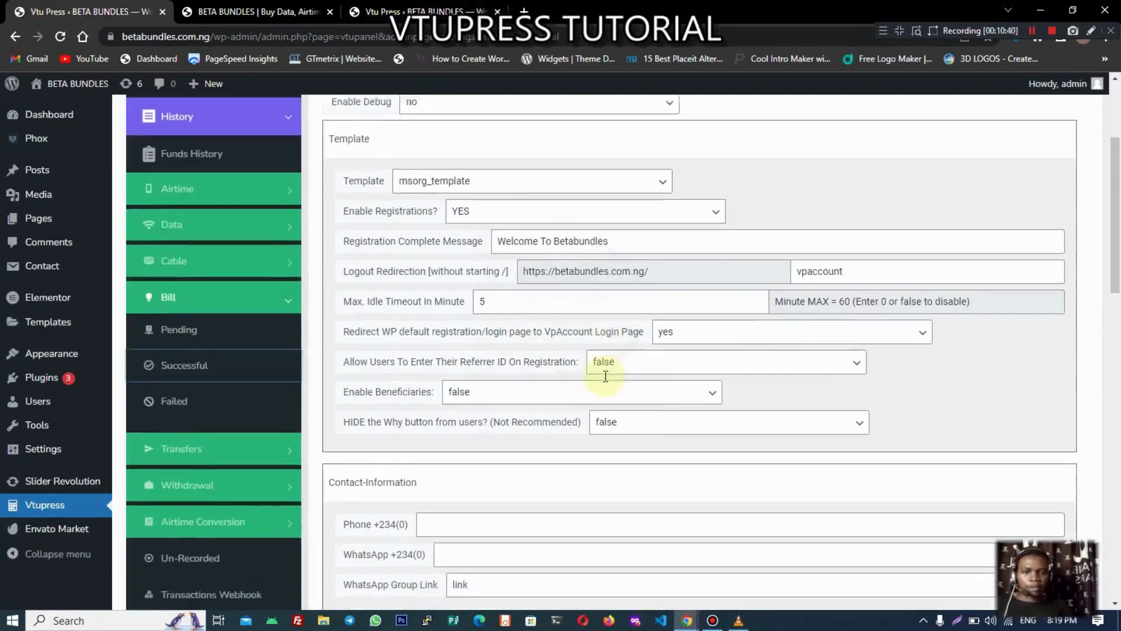
click(611, 399)
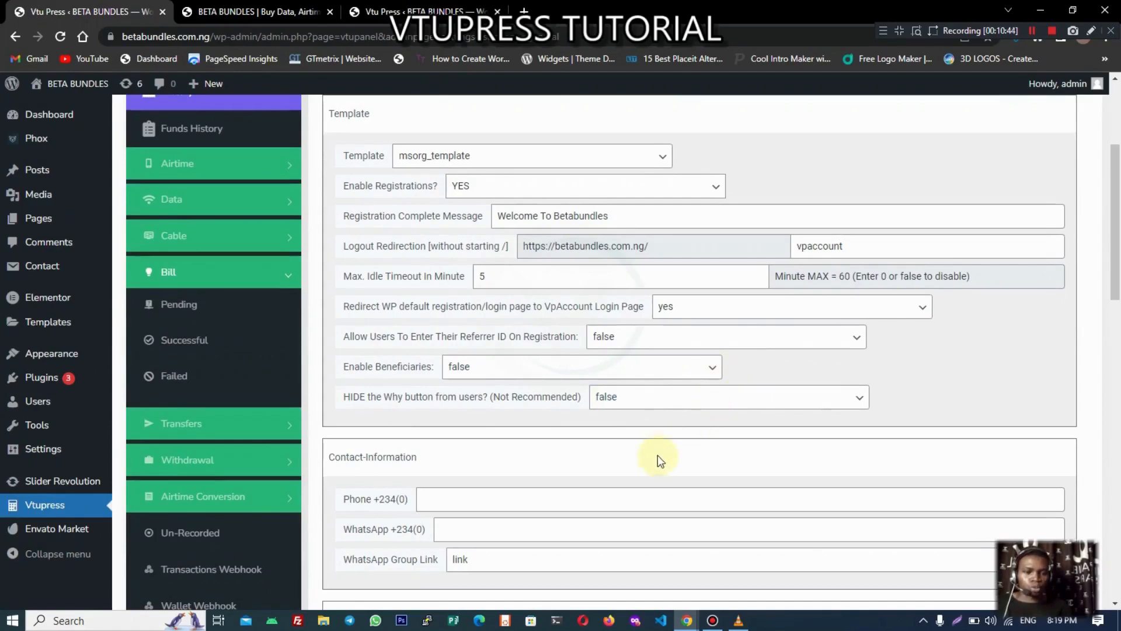
scroll(870, 362, down, 3)
click(65, 35)
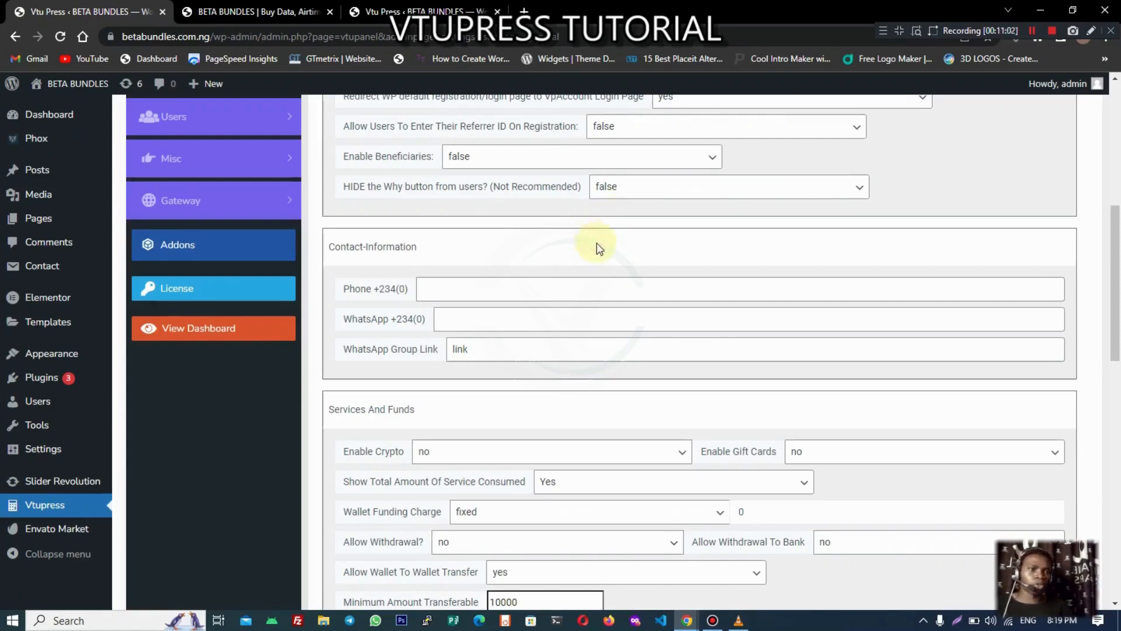
- Examine the phone, WhatsApp and WhatsApp group link fields in the Contact-Information section
scroll(564, 255, down, 1)
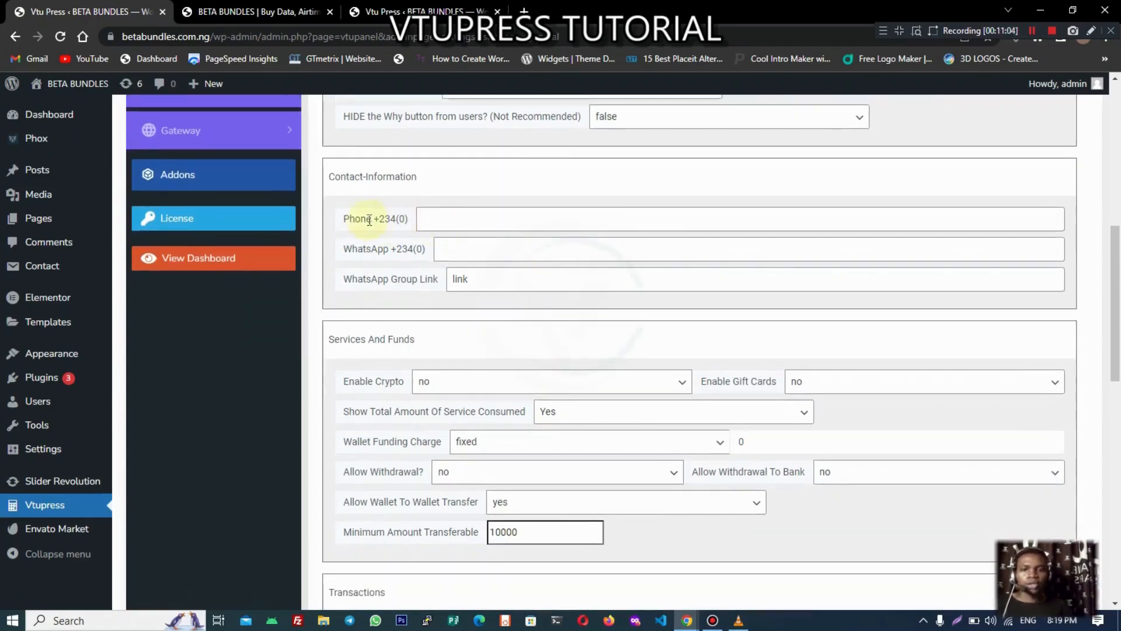
click(428, 224)
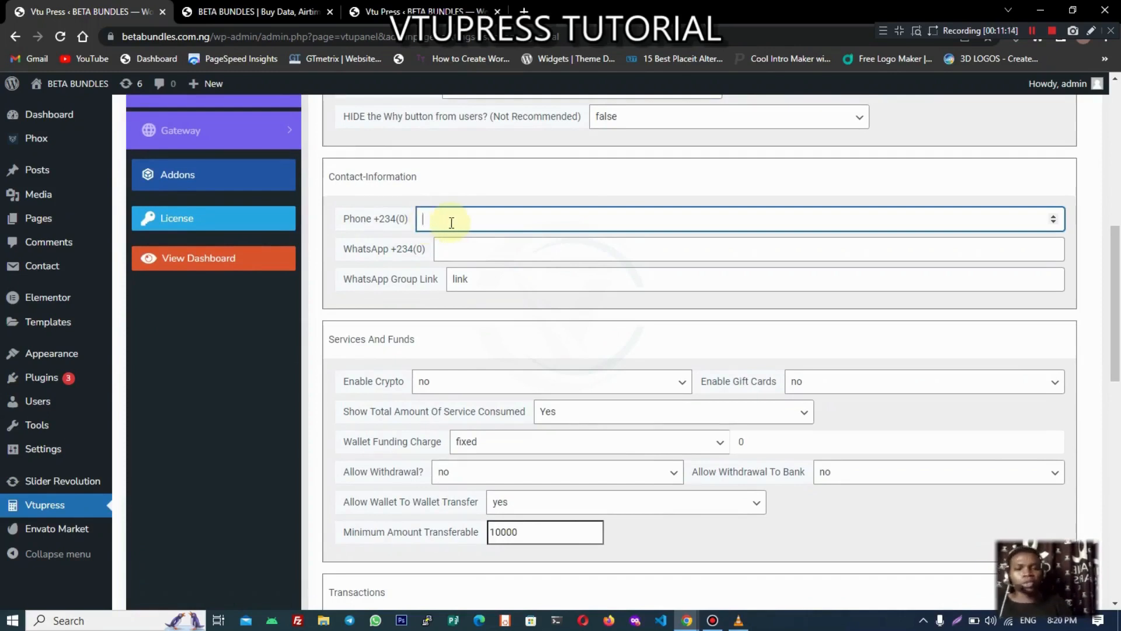
click(508, 278)
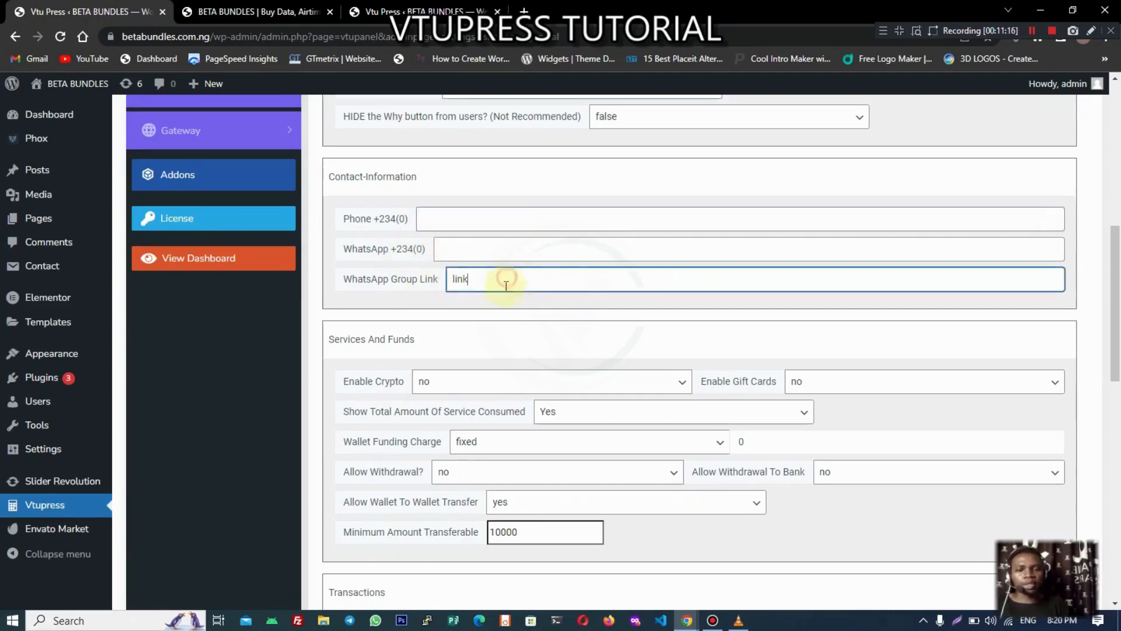
click(489, 335)
- Review the Services And Funds, Transactions, Emails, HollaTag and Messages sections of the General settings
scroll(503, 346, down, 1)
scroll(503, 345, down, 2)
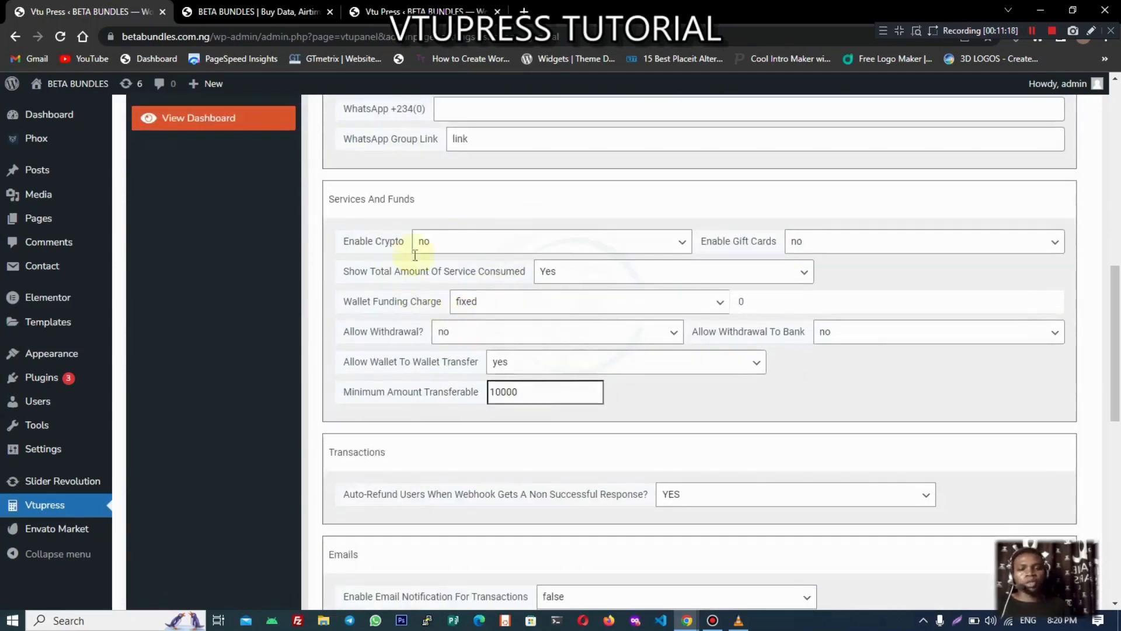
scroll(436, 391, down, 5)
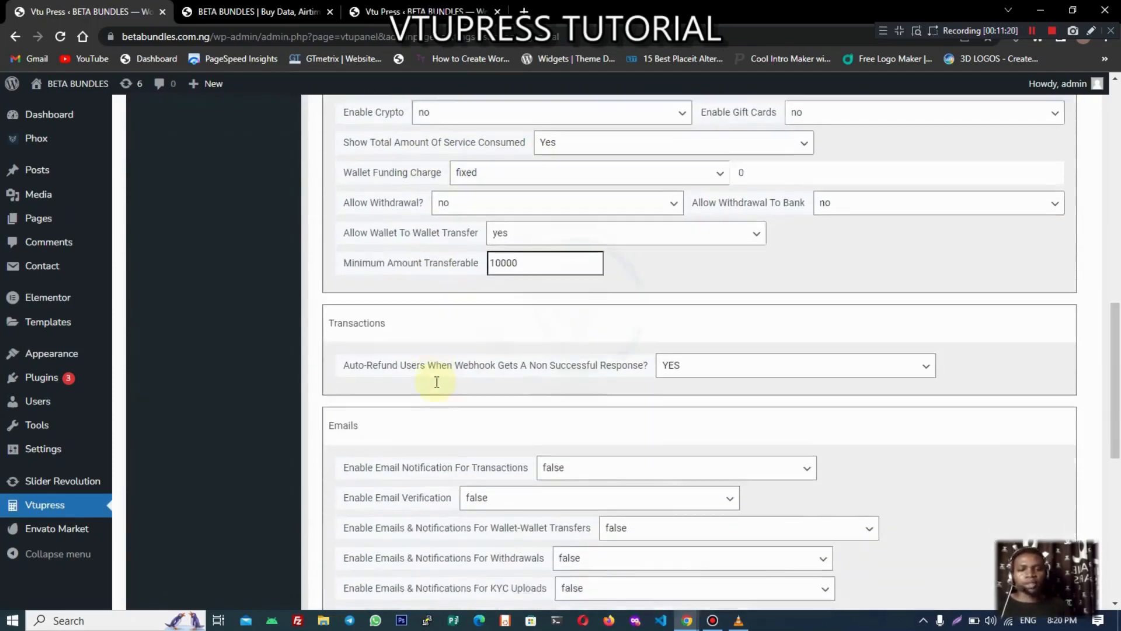
scroll(426, 401, down, 5)
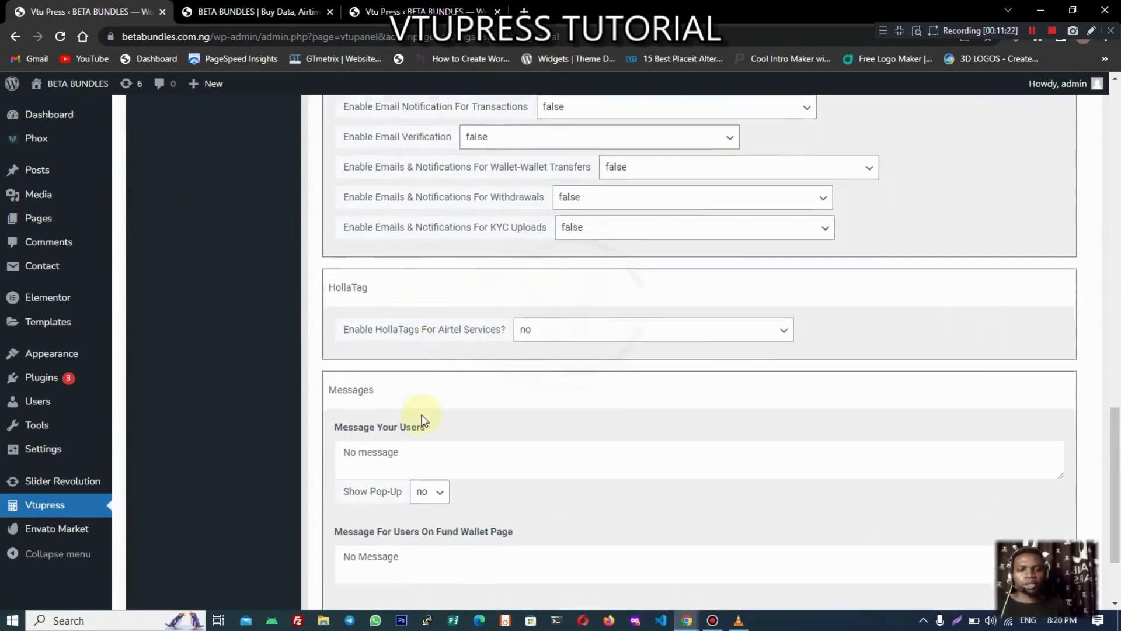
- Open the Payment-Gateway settings and check the preferred gateway options, keeping monnify selected
scroll(424, 350, up, 15)
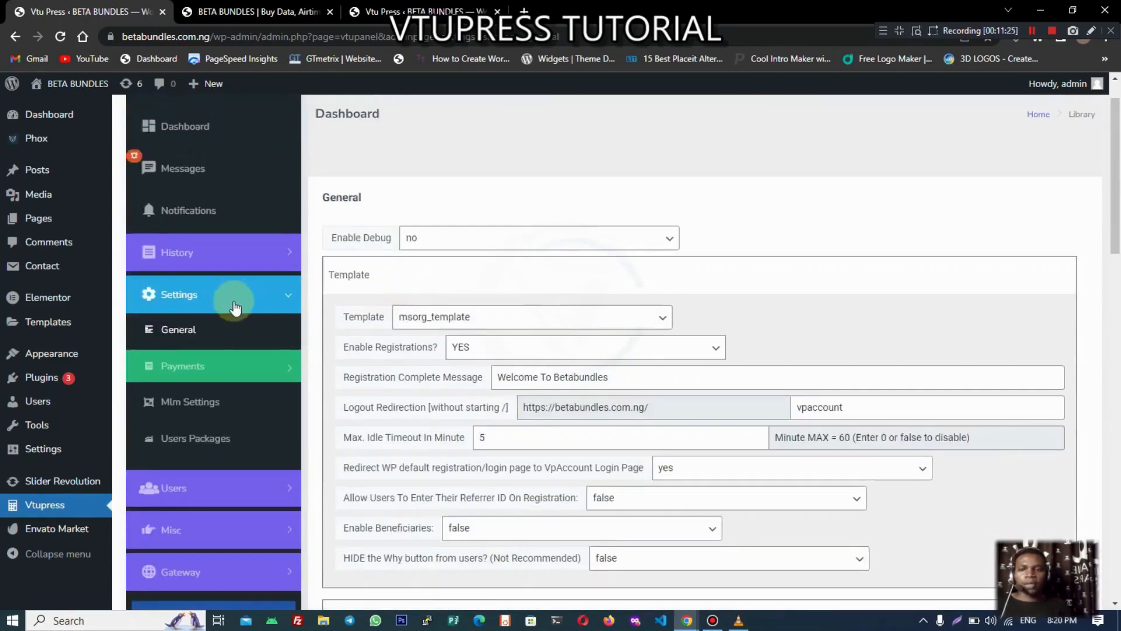
click(216, 365)
click(221, 401)
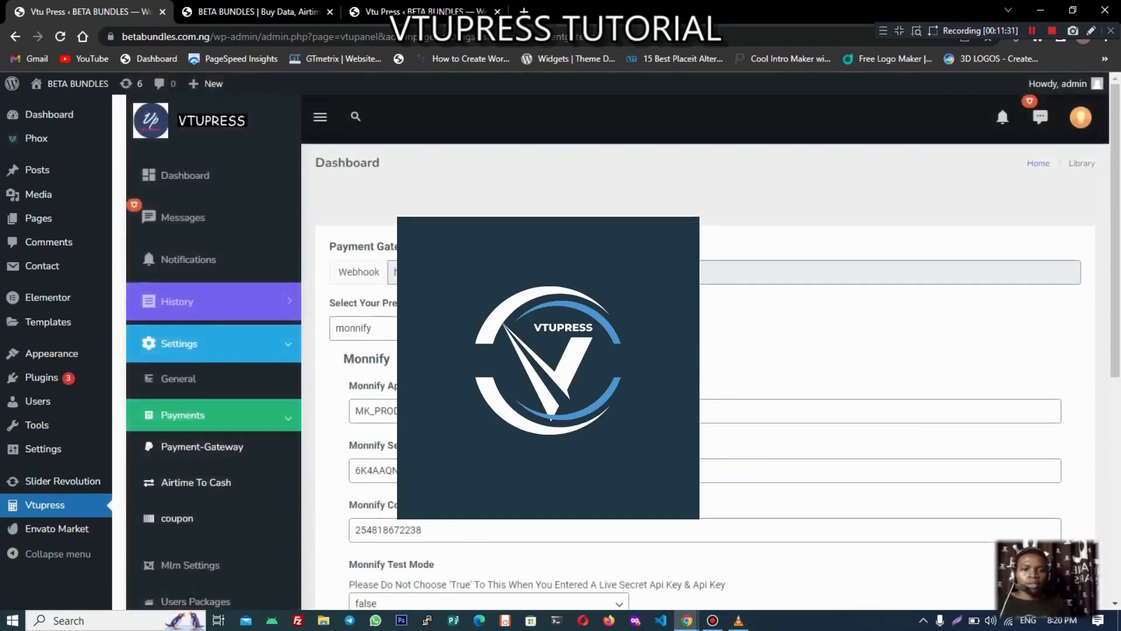
click(362, 328)
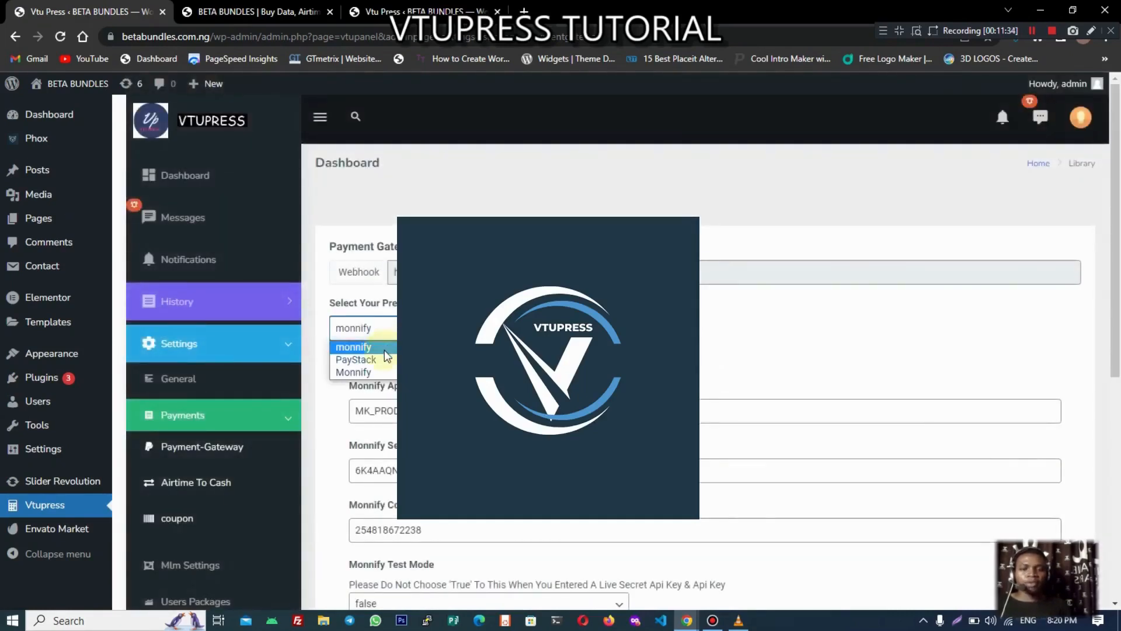
click(358, 347)
- Examine the webhook address and the Monnify API key, secret key, contract code, test mode and card funding settings
scroll(357, 347, down, 1)
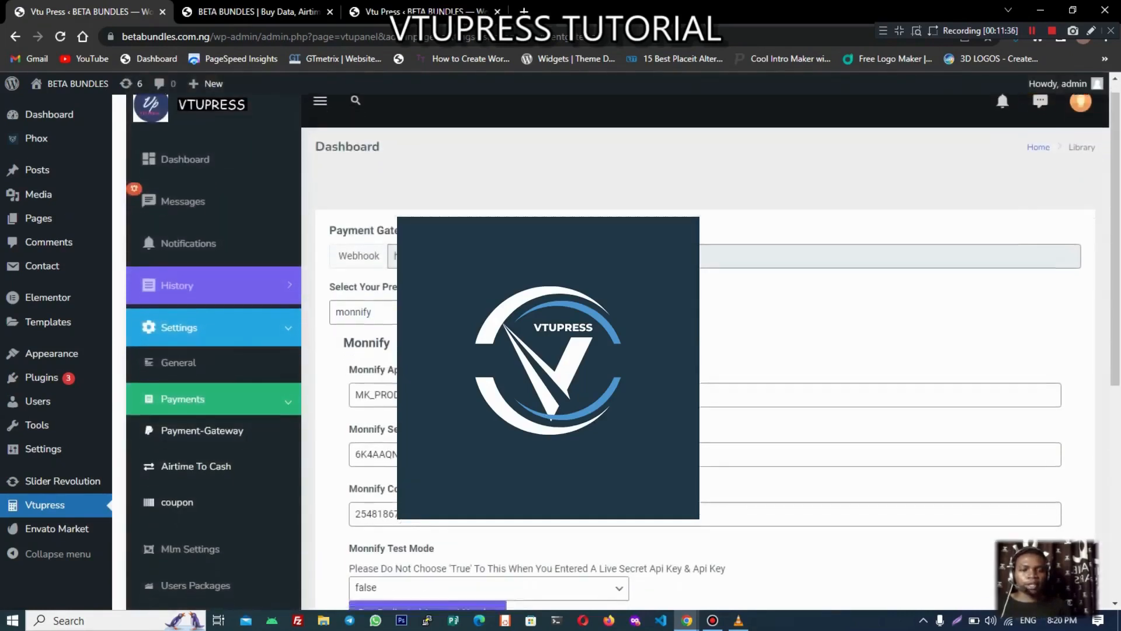
scroll(623, 347, down, 3)
scroll(623, 347, up, 2)
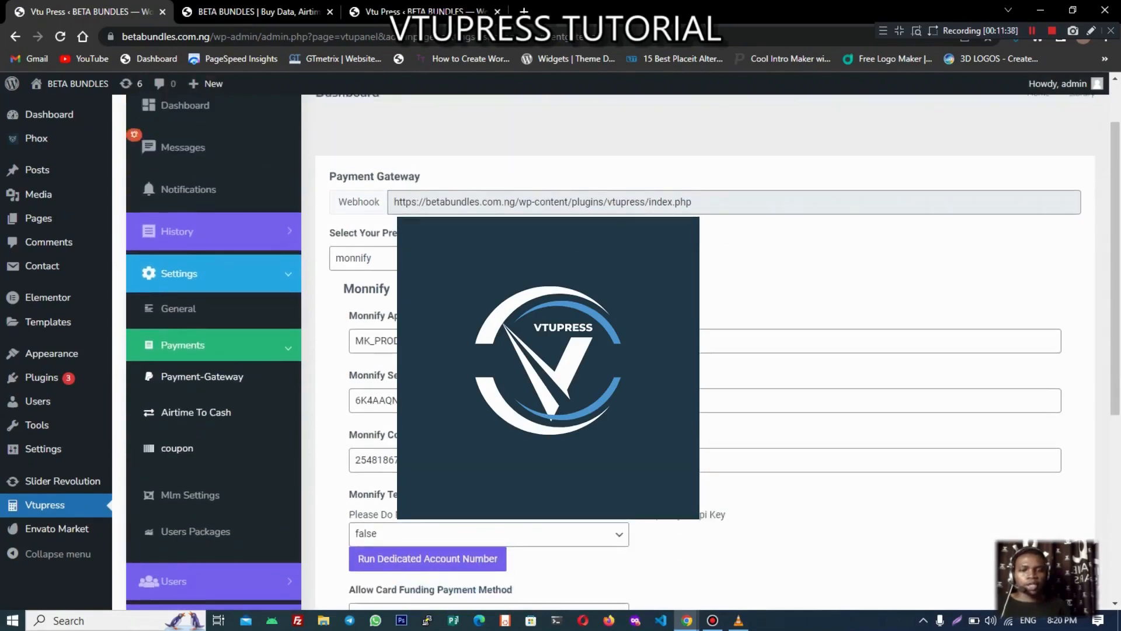
scroll(624, 346, down, 1)
scroll(624, 347, up, 2)
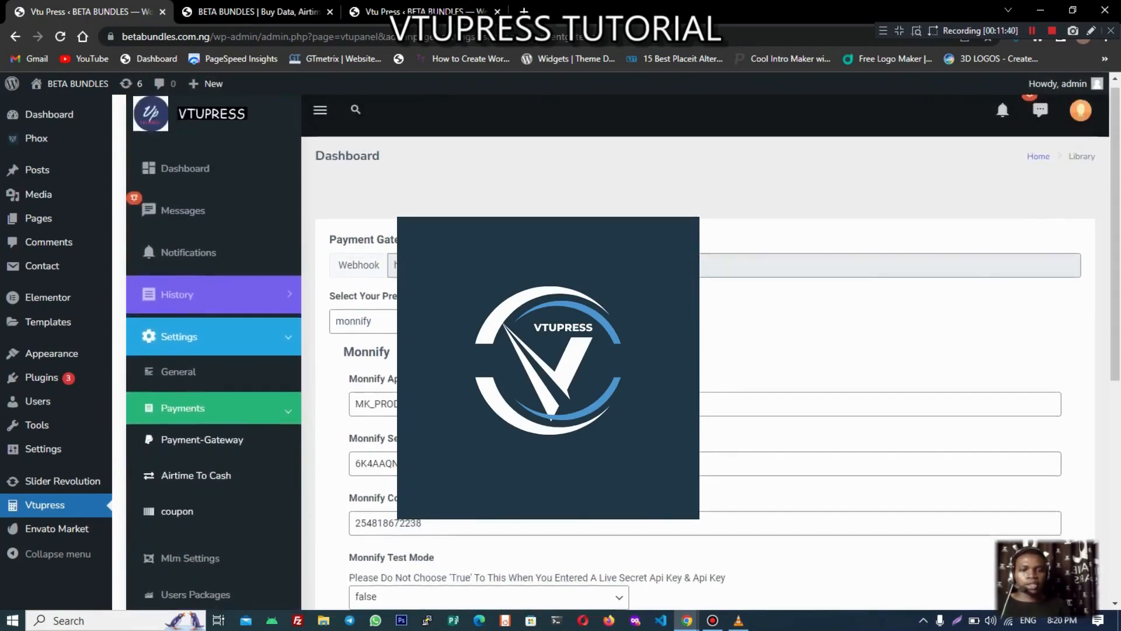
scroll(624, 347, down, 3)
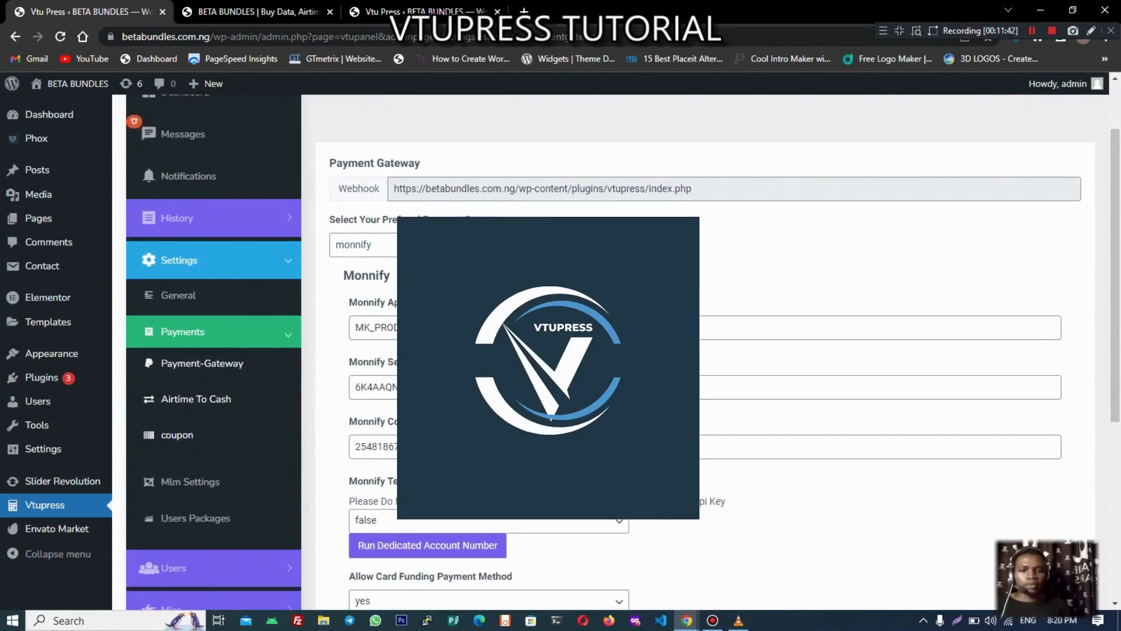
scroll(623, 347, down, 5)
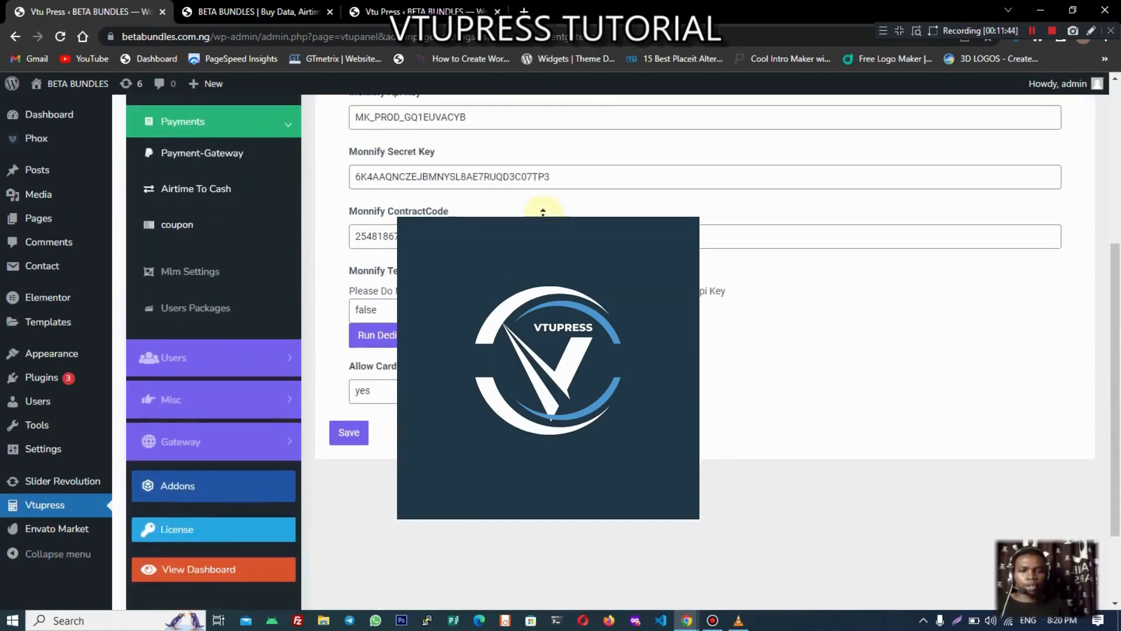
scroll(543, 211, up, 5)
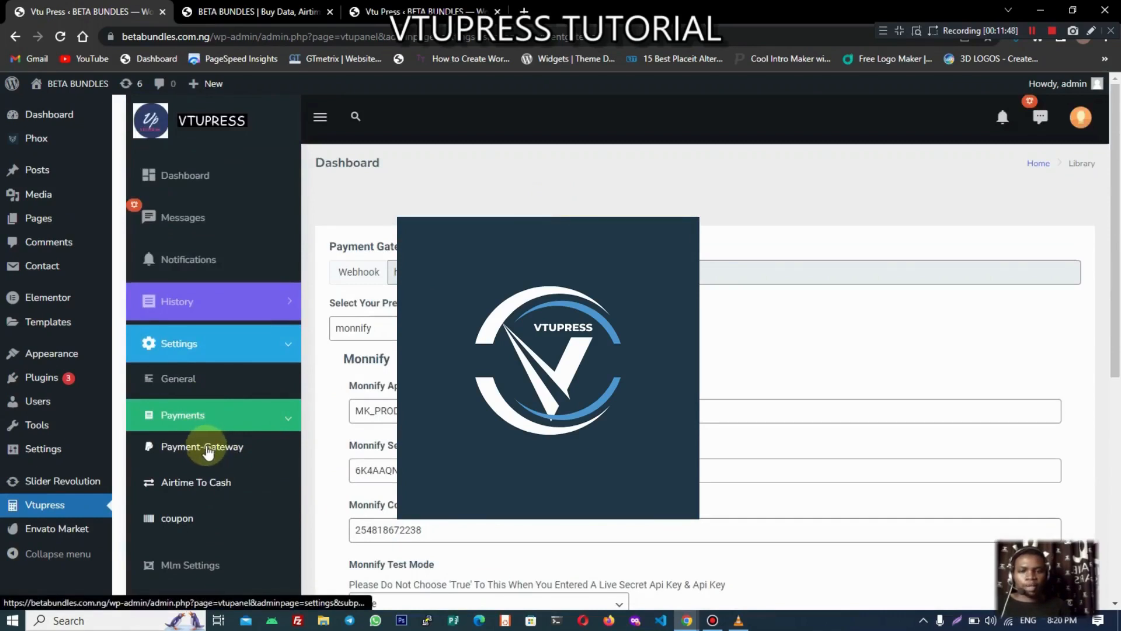
- Choose PayStack as the preferred payment gateway and examine its key and card funding fields without saving
click(383, 328)
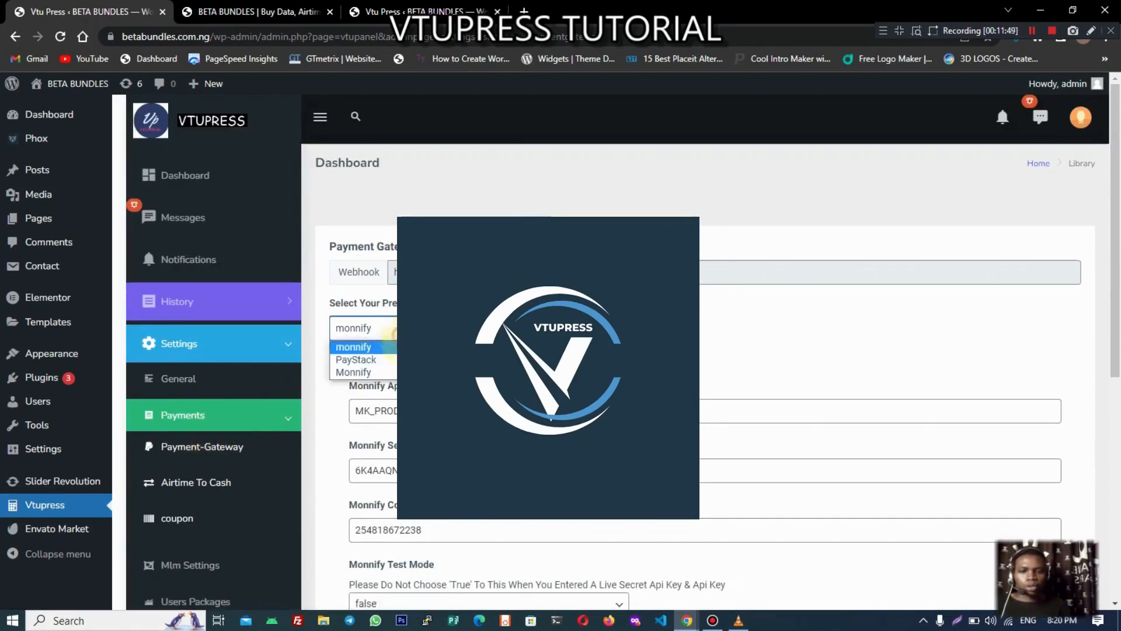
click(383, 359)
scroll(383, 363, down, 1)
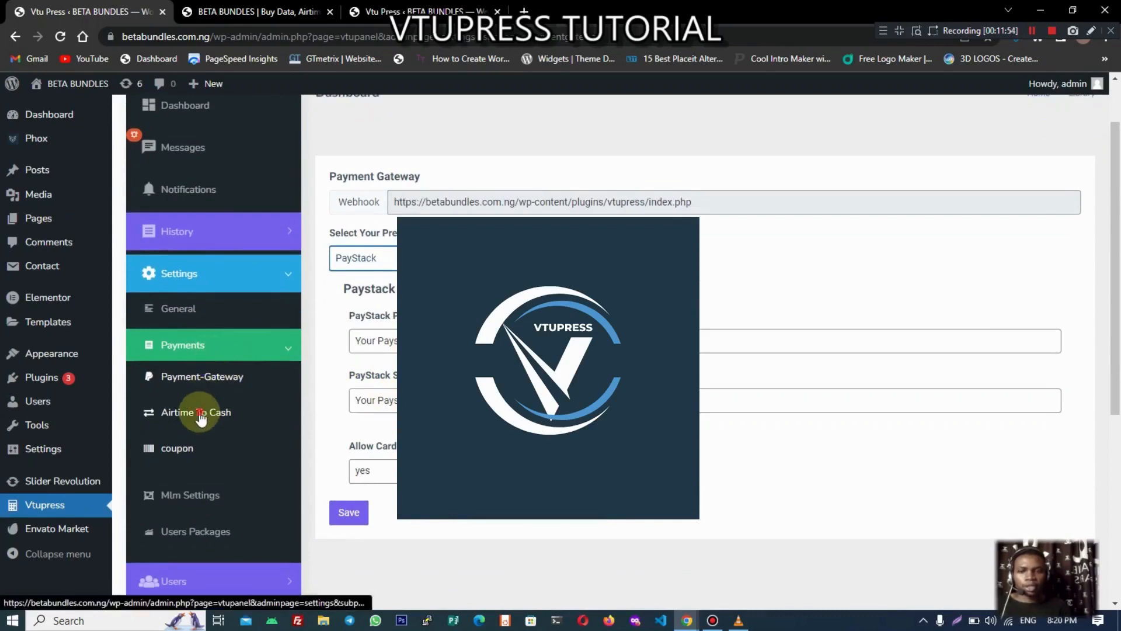
- Examine the Airtime To Cash conversion numbers and charges, and open the coupon settings
click(200, 414)
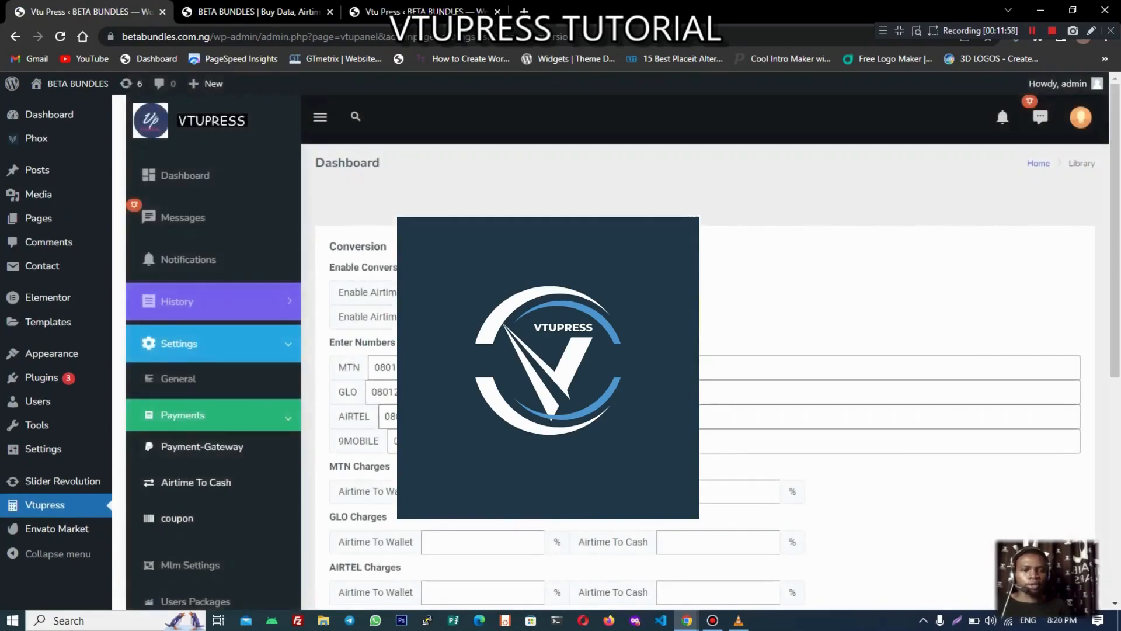
scroll(221, 308, down, 3)
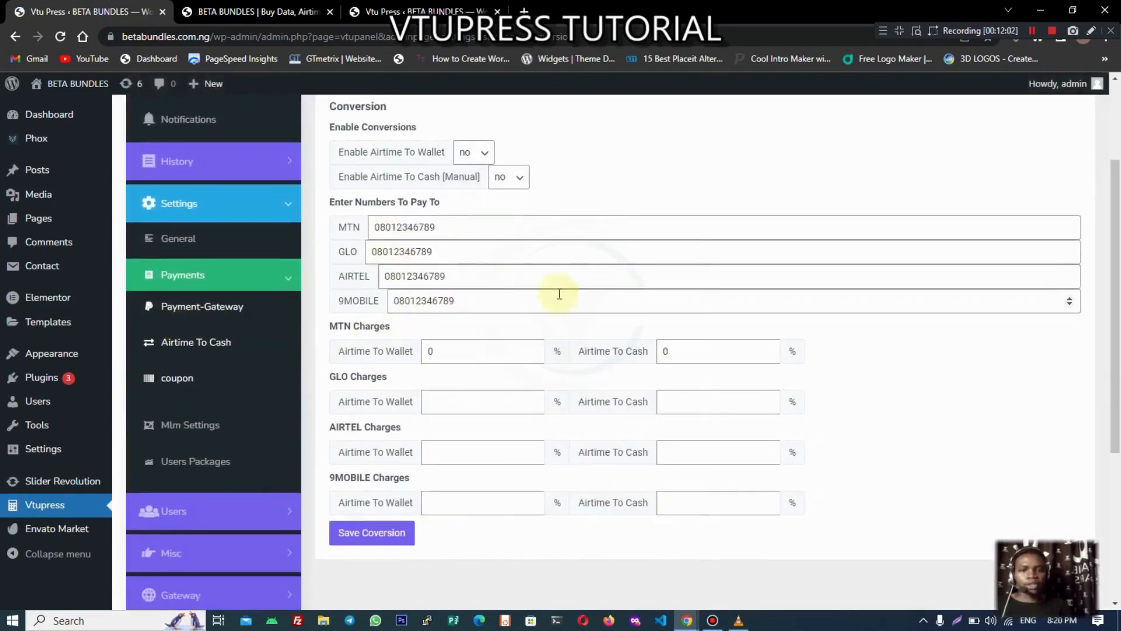
click(169, 381)
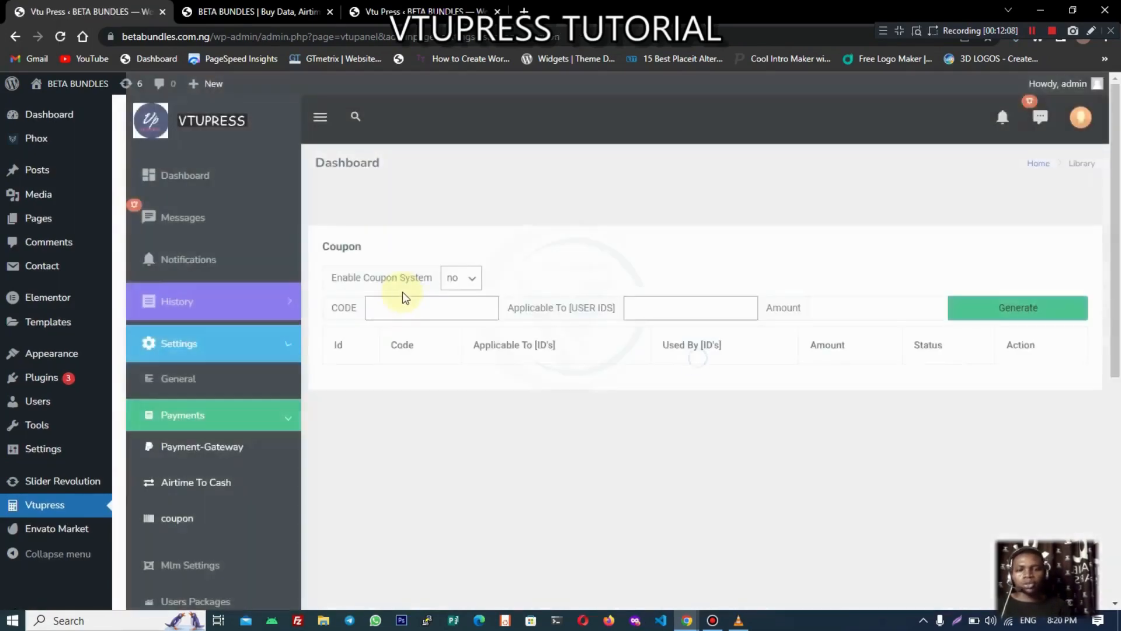
- Open the Users Packages settings and check the available levels, keeping RESELLER selected
click(226, 348)
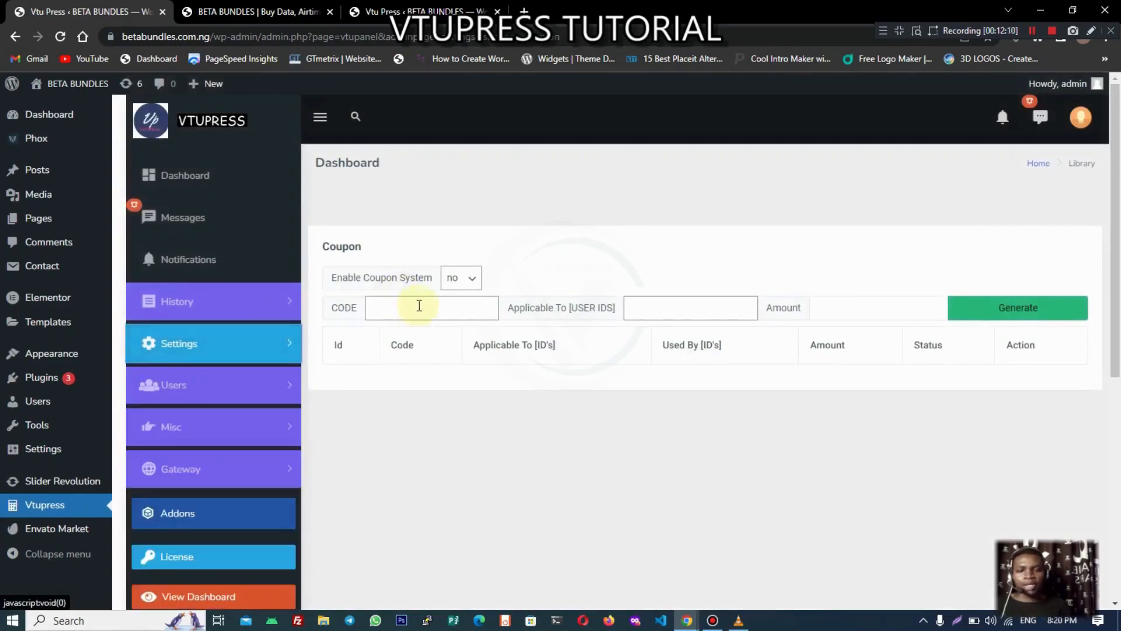
scroll(397, 298, down, 1)
click(283, 281)
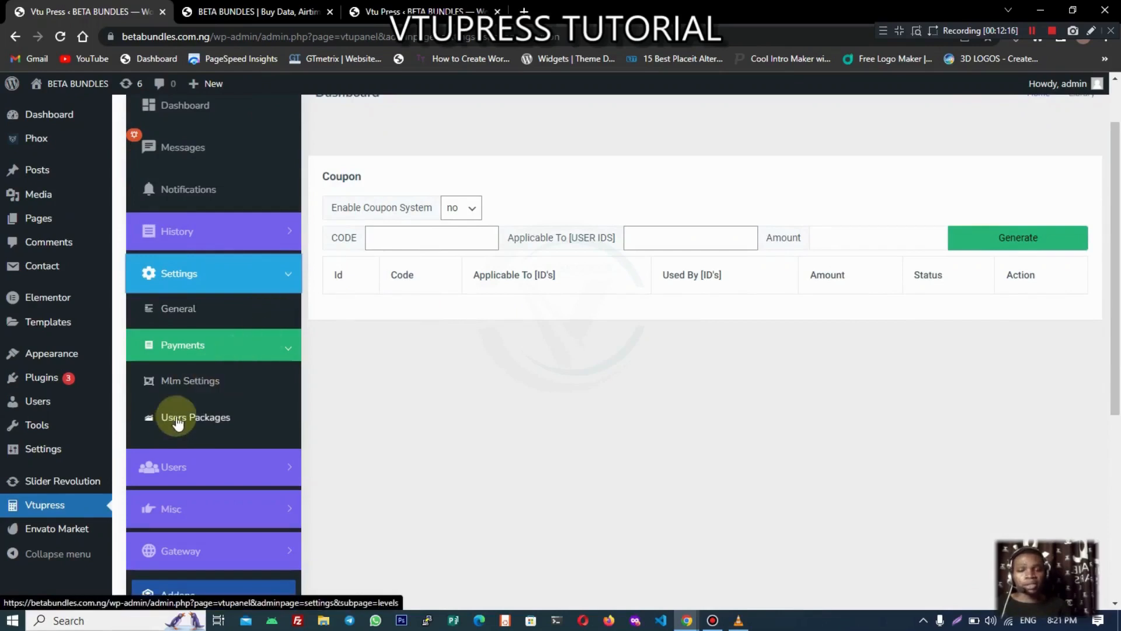
click(175, 416)
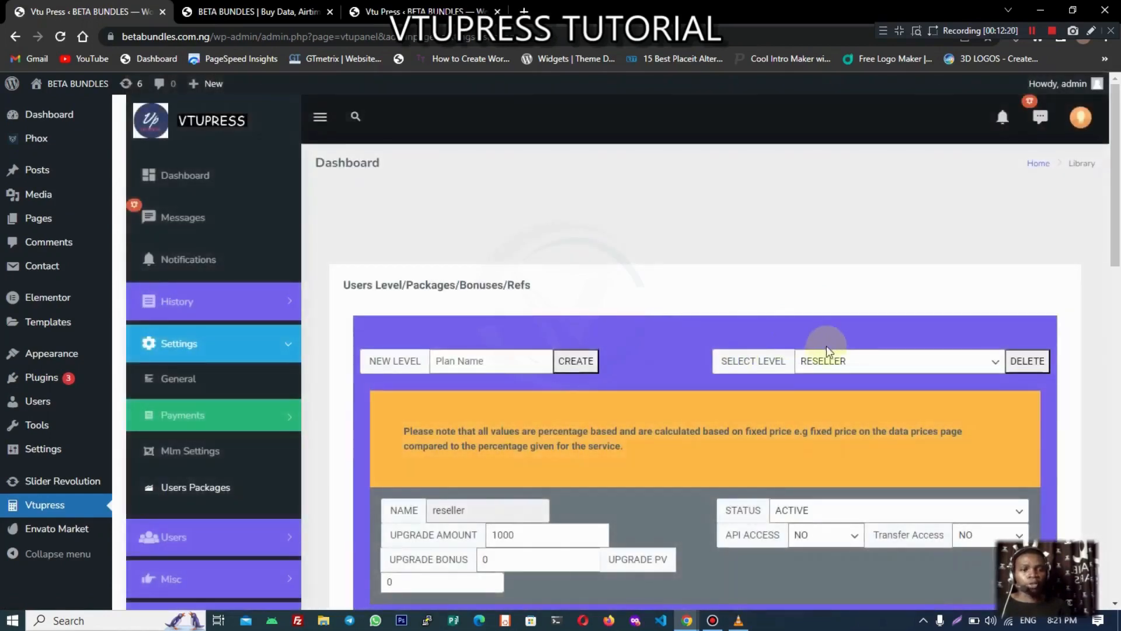
click(817, 359)
click(722, 300)
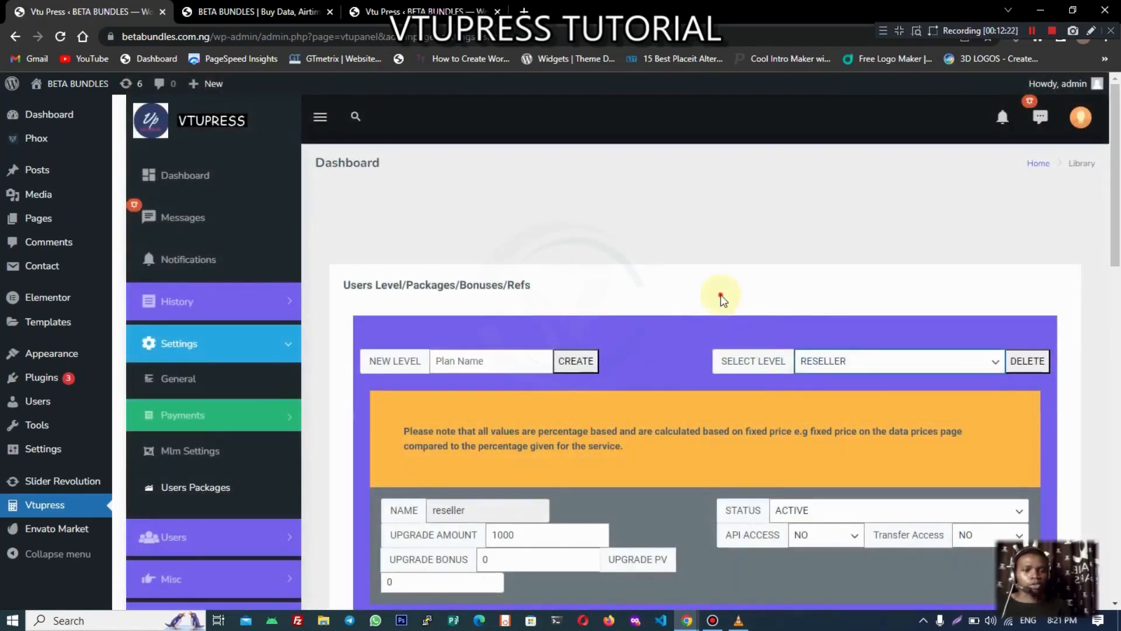
- Check the options in the Vtupress Users section, including its kyc group, and collapse the section again
scroll(383, 306, down, 1)
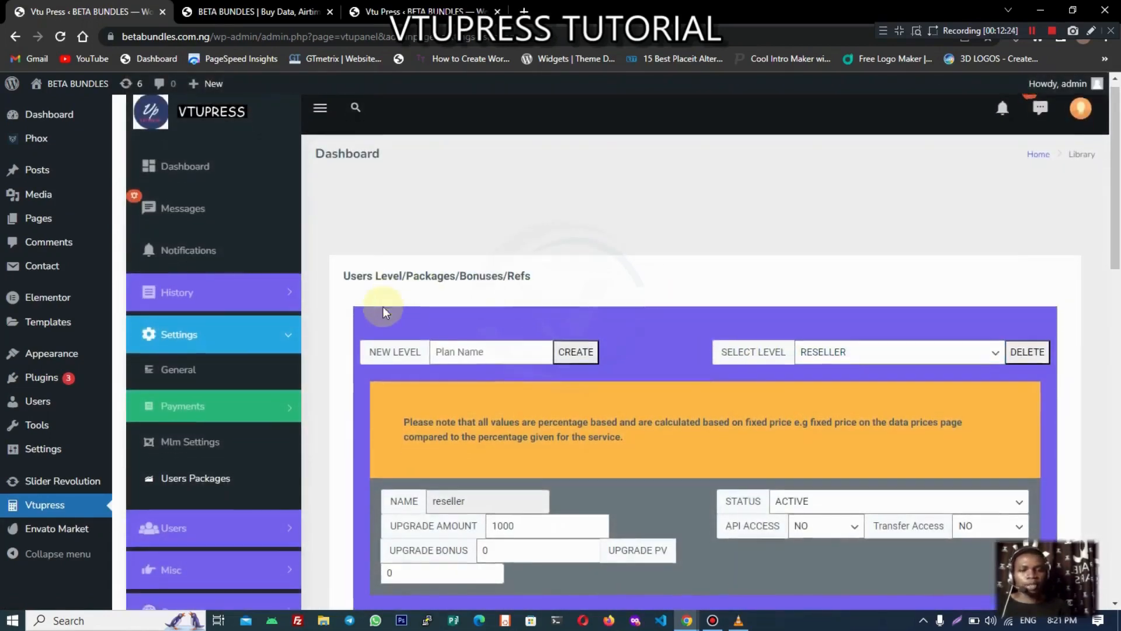
click(254, 268)
scroll(505, 268, down, 1)
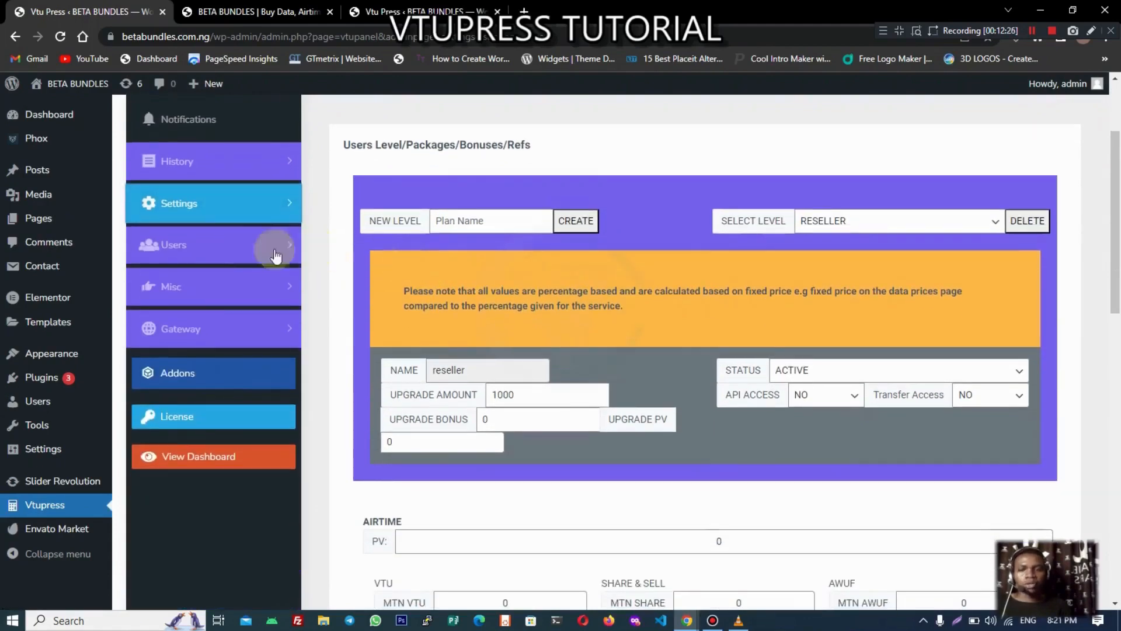
click(214, 249)
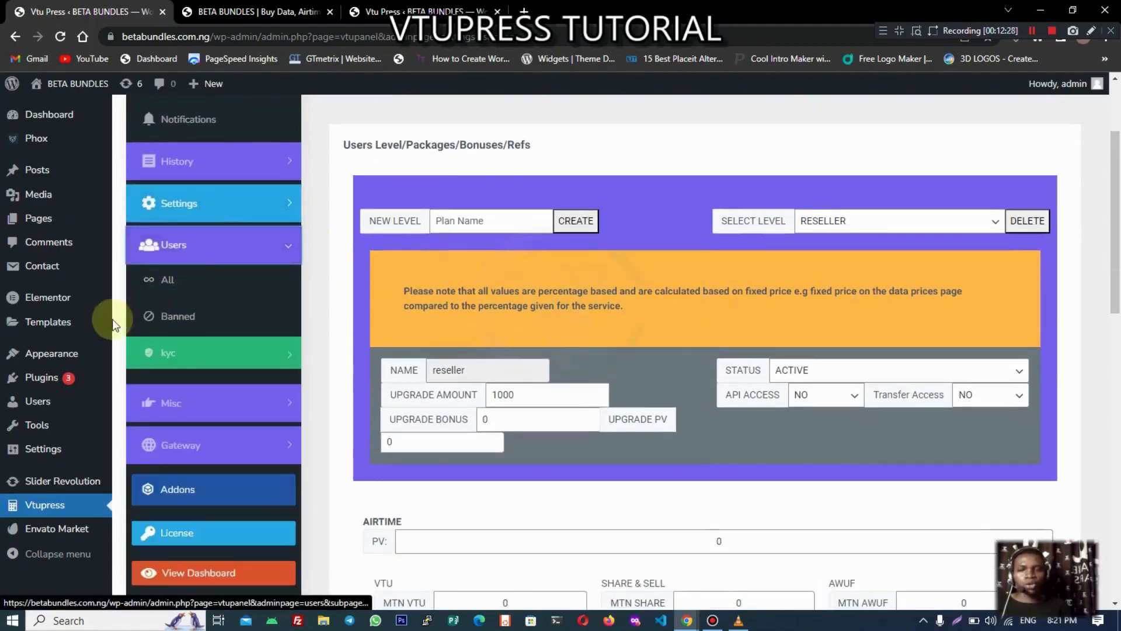
click(211, 357)
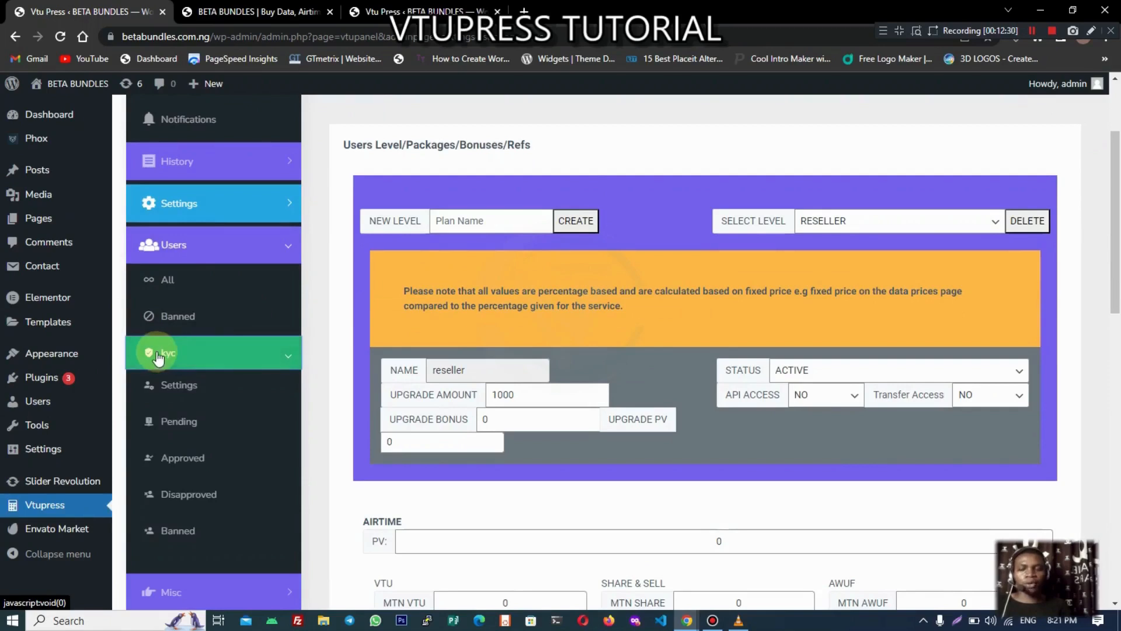
click(158, 354)
click(157, 352)
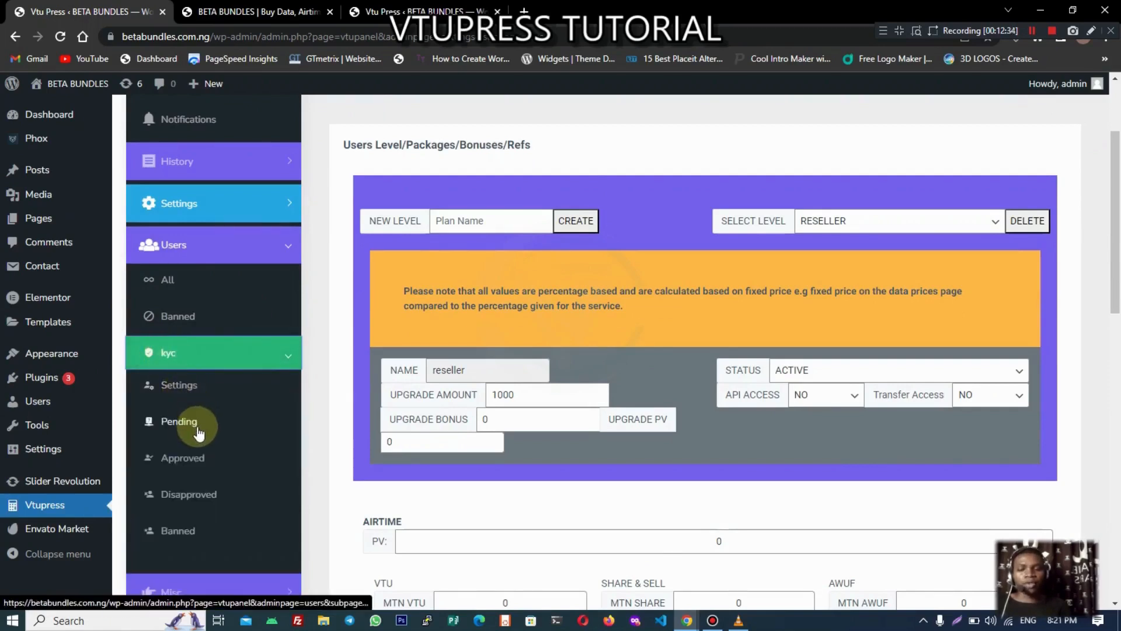
click(209, 356)
click(214, 245)
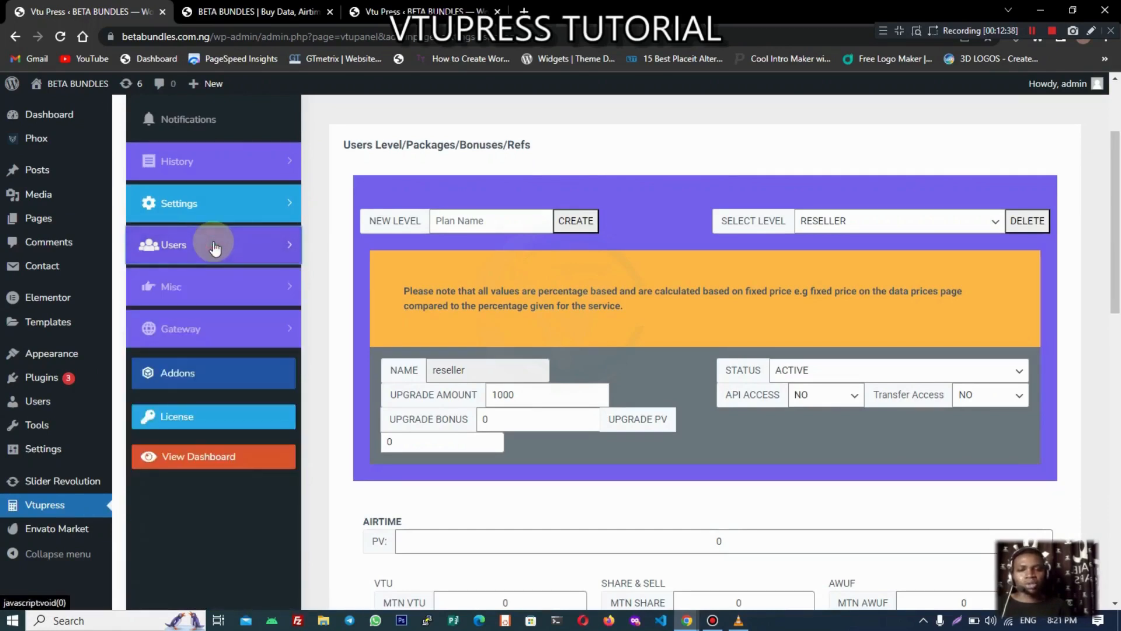
- Open the Folder/File Scan page of the Misc section and examine its scan and fix options
click(209, 288)
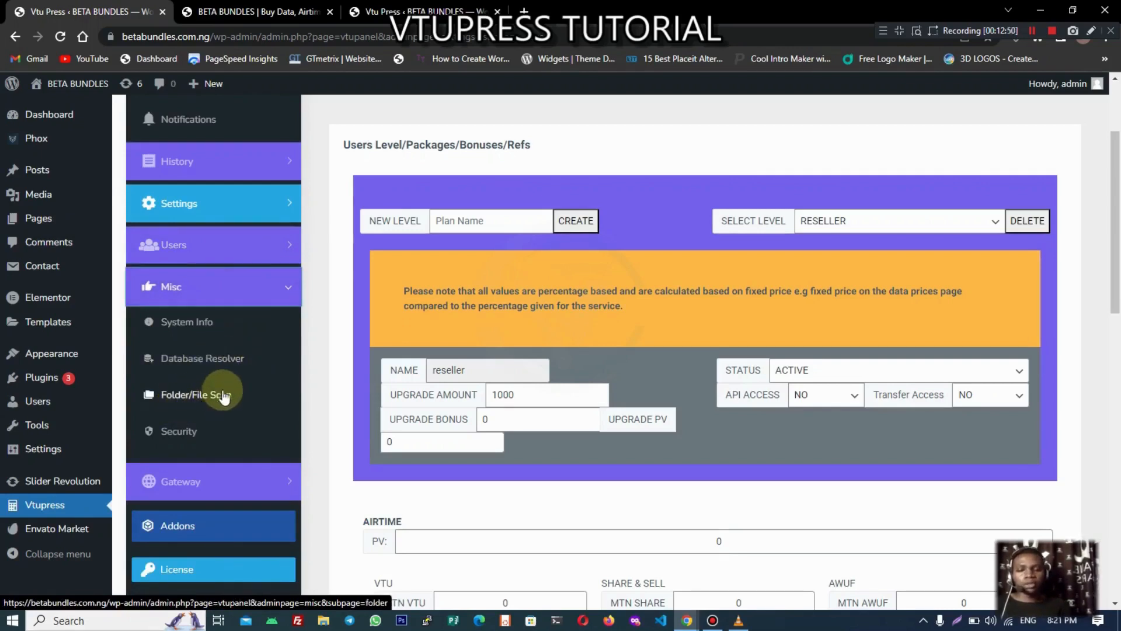
click(194, 397)
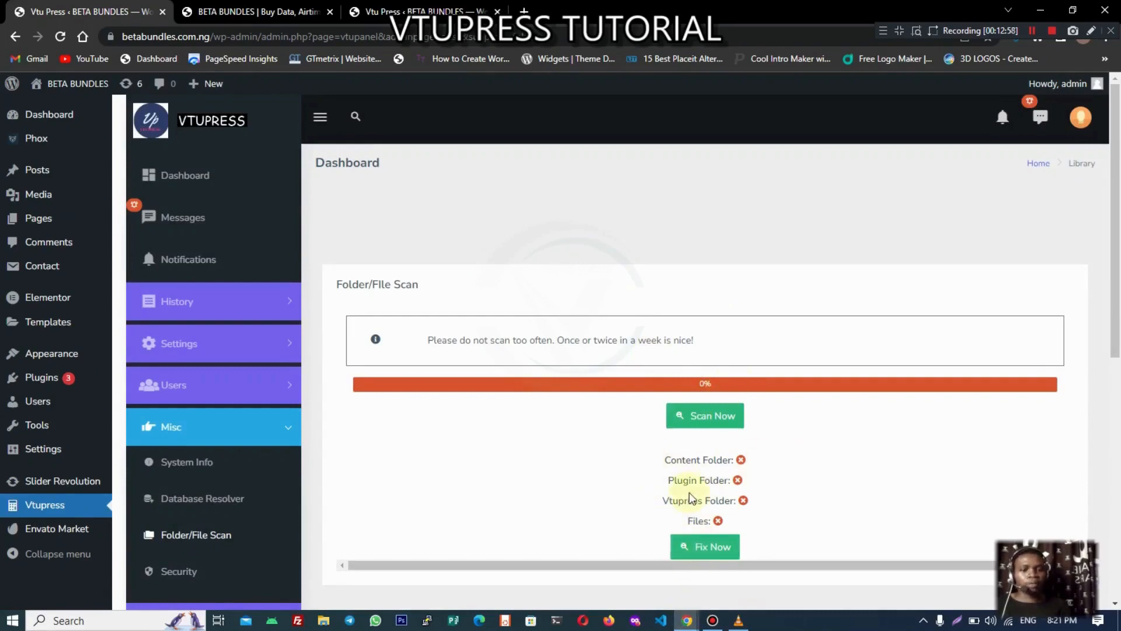
scroll(402, 387, down, 3)
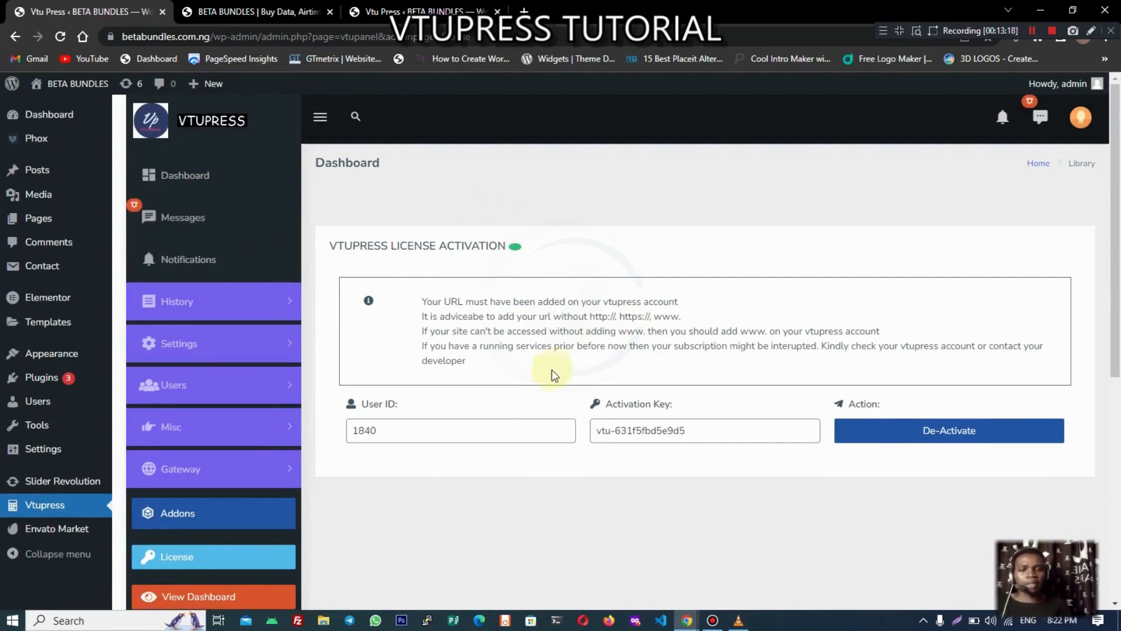
- Examine the Vtupress license activation page and recheck the options in the Misc section
scroll(543, 377, down, 3)
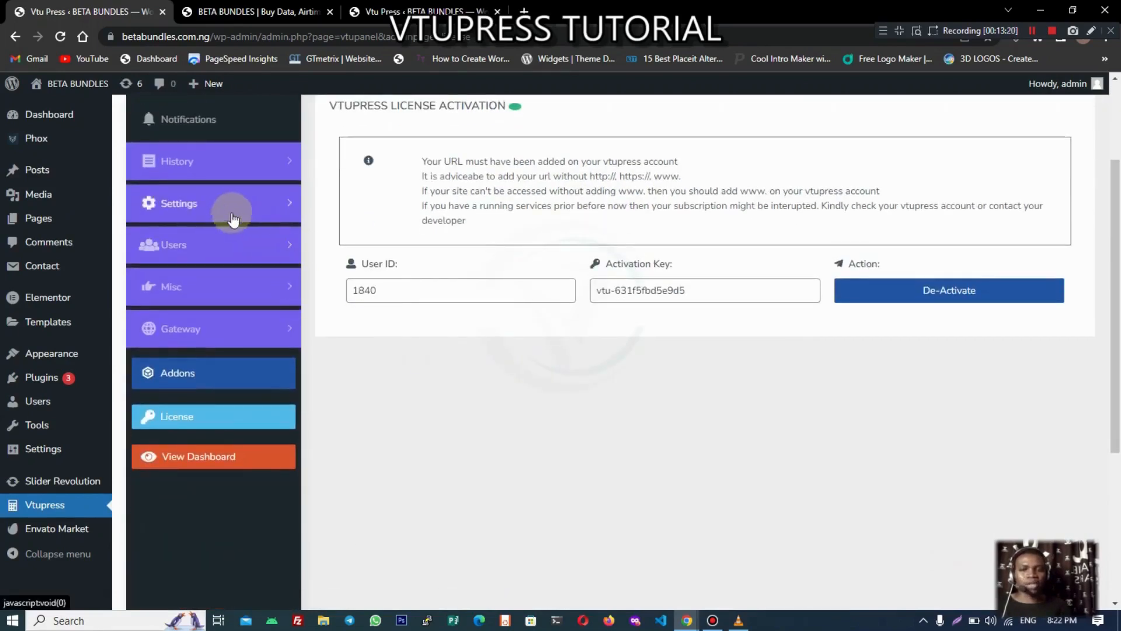
click(198, 289)
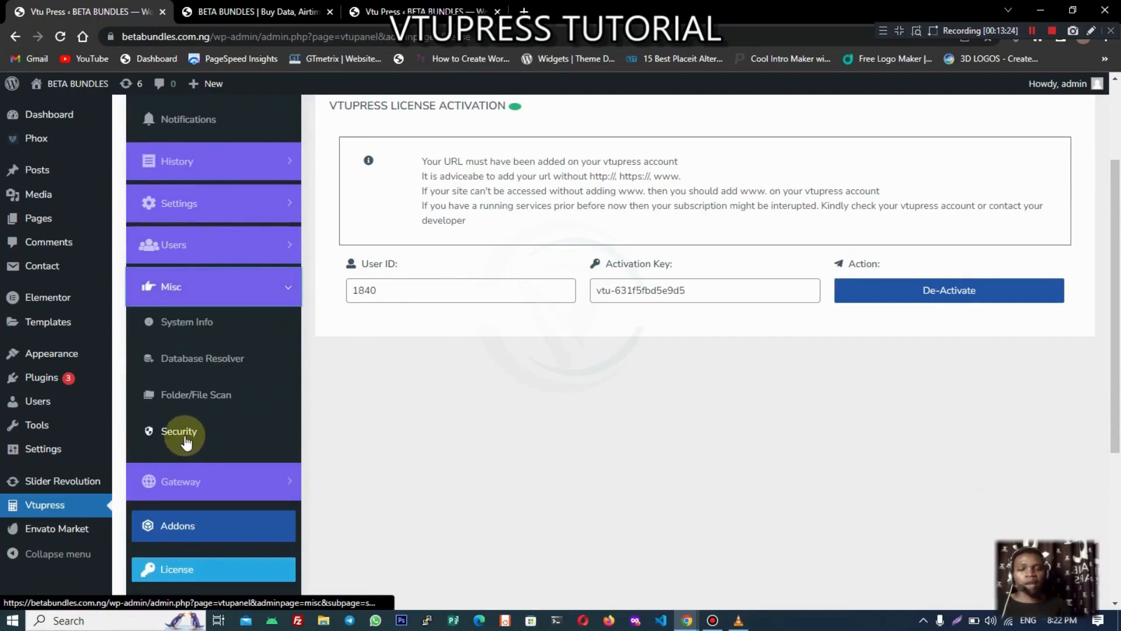
click(222, 286)
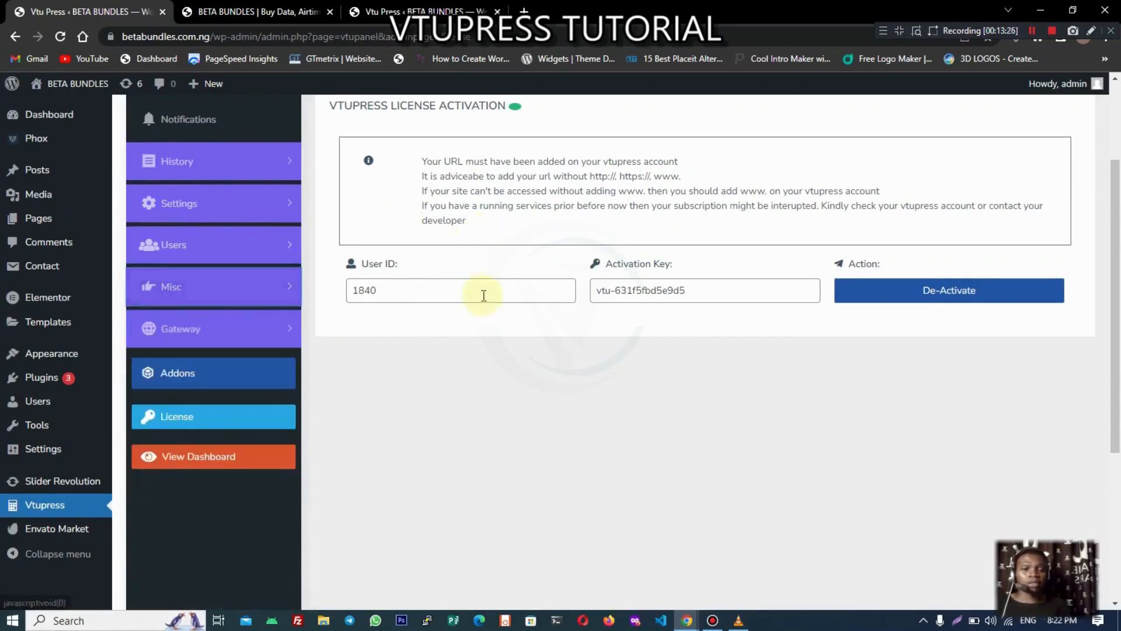
scroll(483, 293, up, 2)
scroll(520, 403, down, 2)
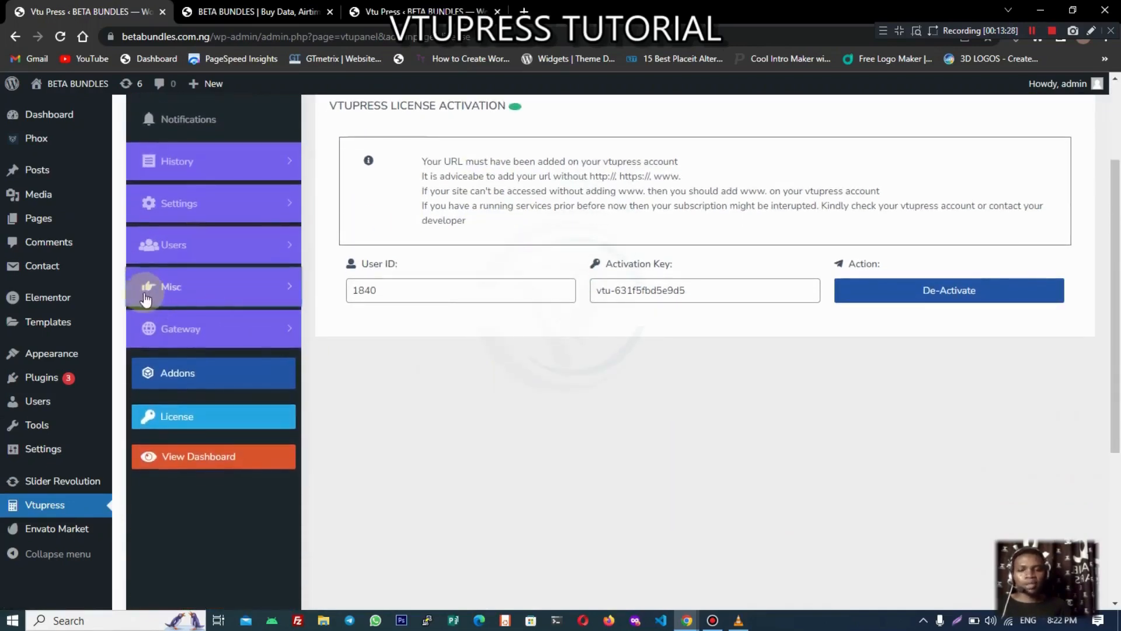
- Open the airtime API importer and choose Eddy Telecom Services as the VTU airtime vendor without importing
click(188, 327)
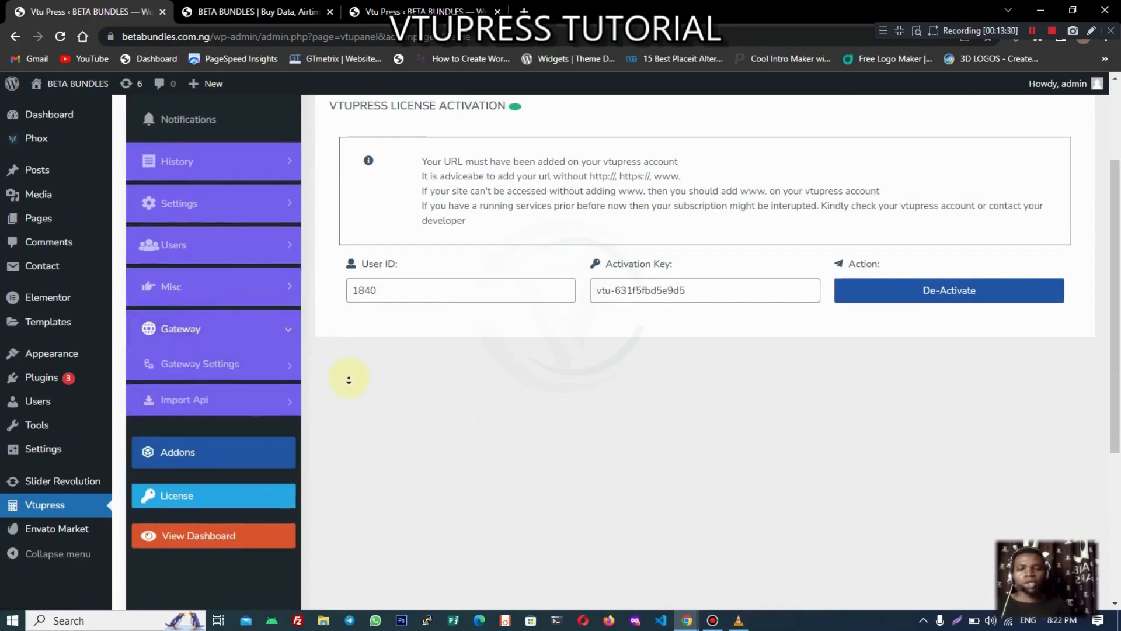
scroll(345, 380, down, 1)
click(193, 390)
click(191, 429)
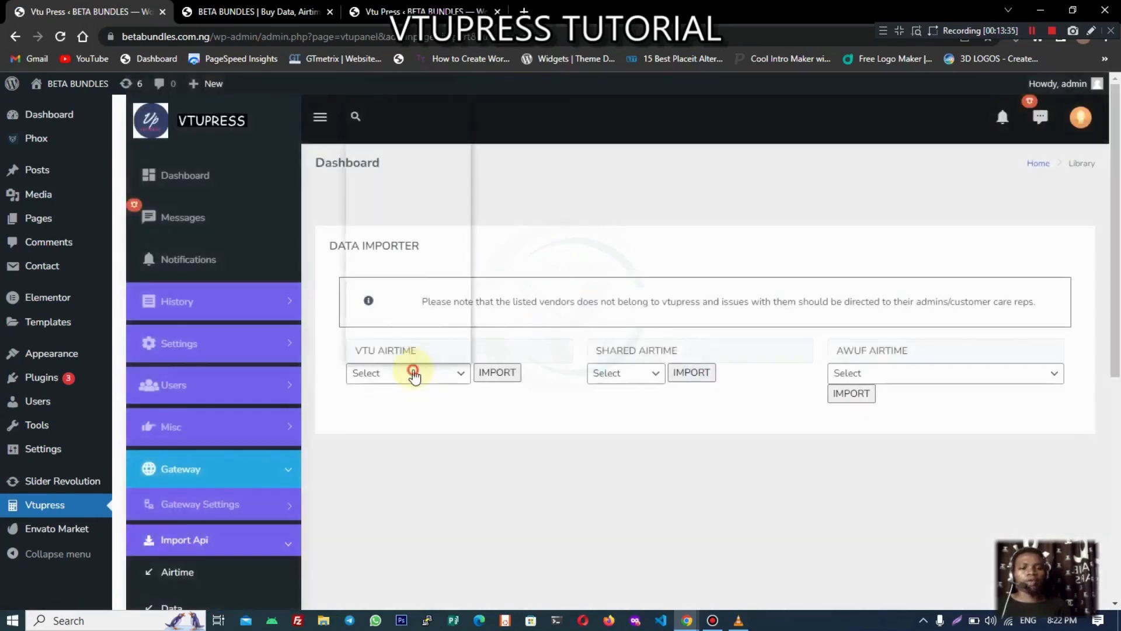
click(413, 372)
scroll(429, 274, down, 1)
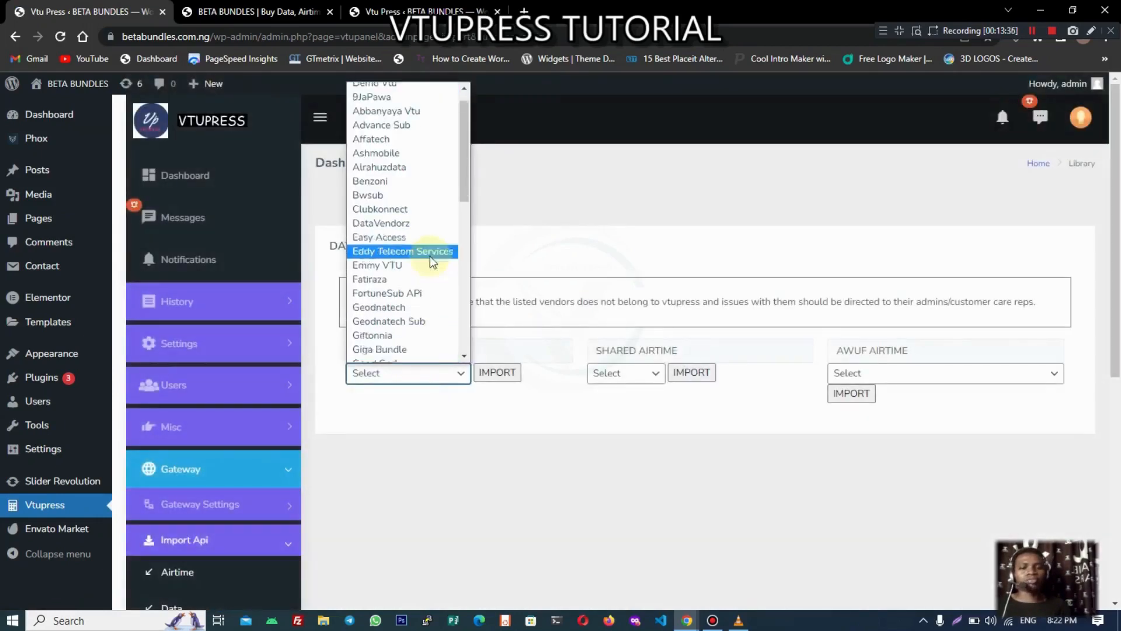
scroll(430, 258, down, 3)
scroll(430, 260, up, 4)
click(430, 251)
- Check the vendor choices for shared airtime and AWUF airtime, leaving both unselected
click(597, 374)
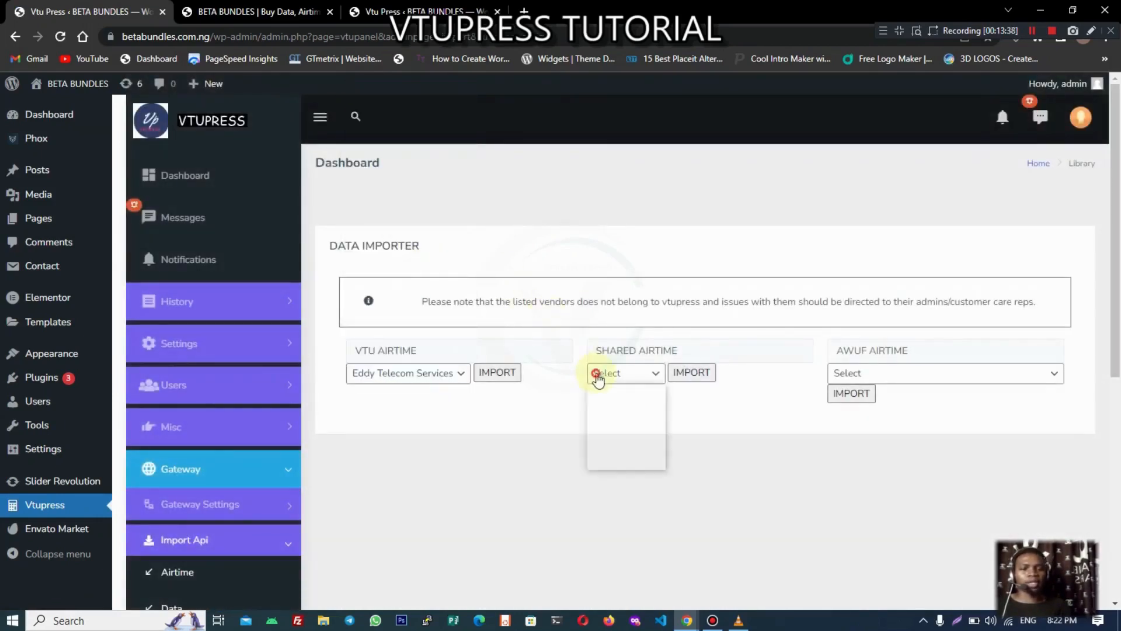
click(602, 386)
click(858, 373)
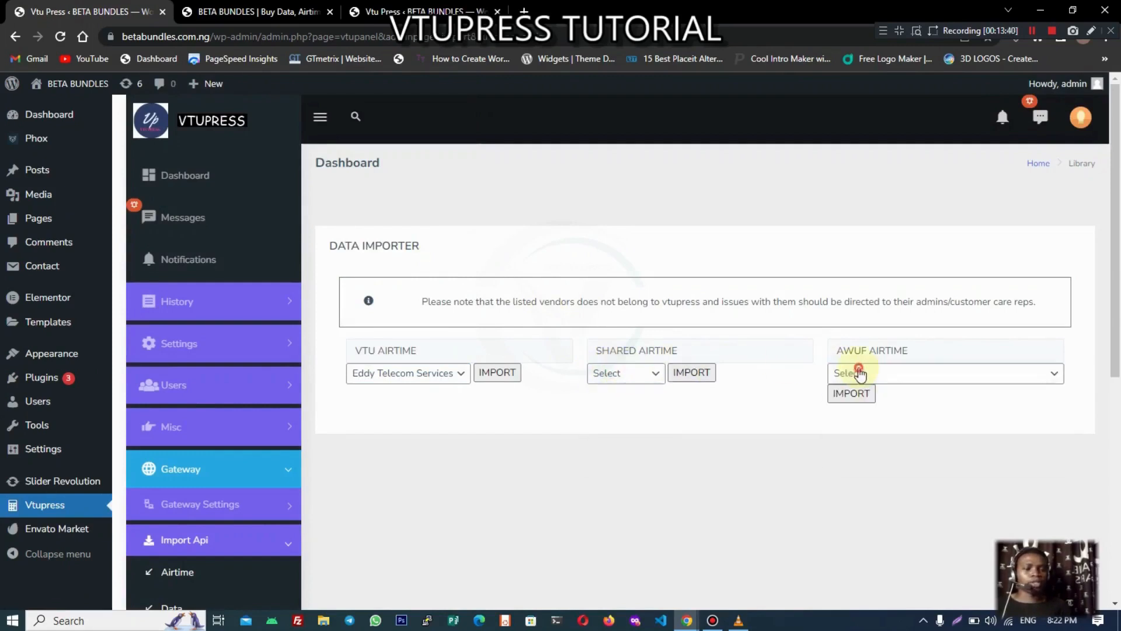
scroll(274, 444, down, 2)
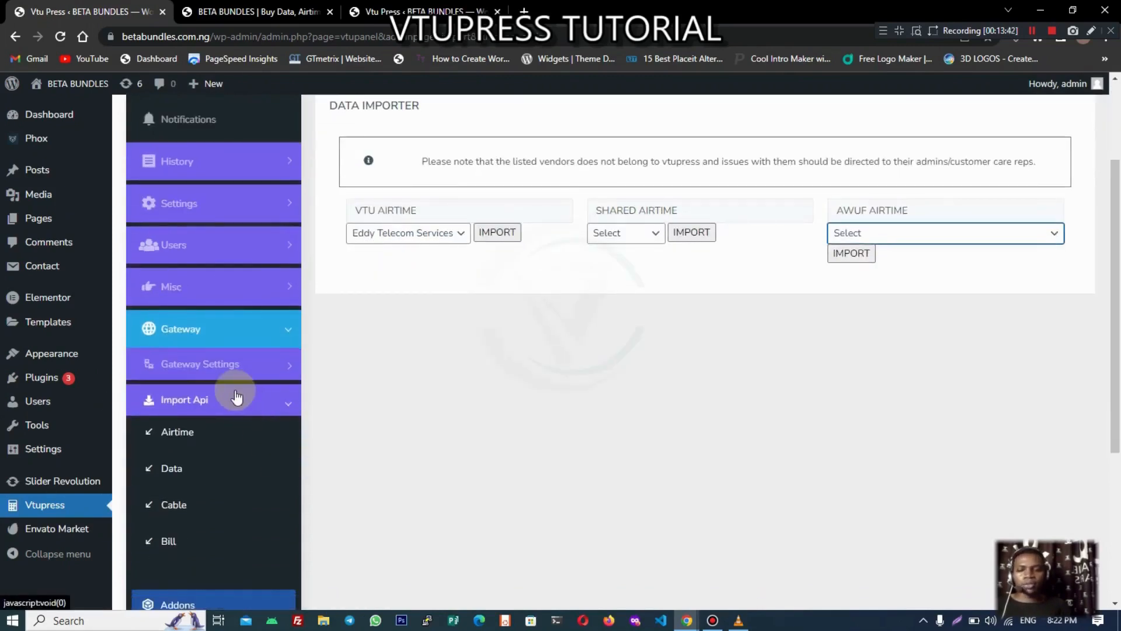
- Open the data API importer and look through the SME data vendors, keeping mbela selected
click(175, 467)
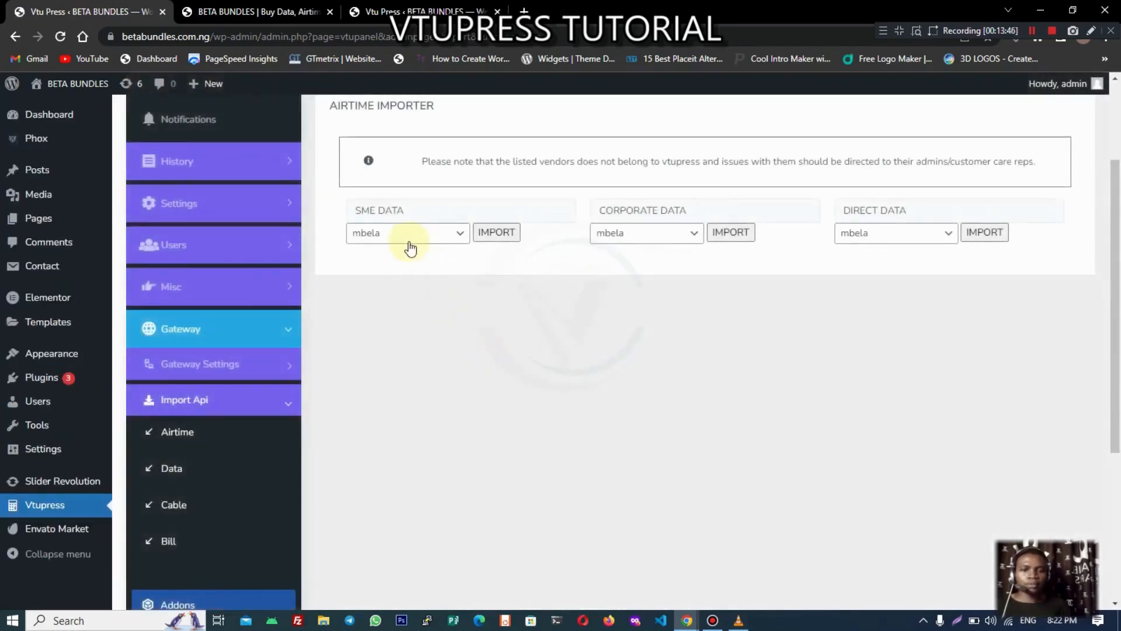
click(408, 234)
drag(468, 293, 470, 451)
drag(469, 474, 501, 263)
click(516, 269)
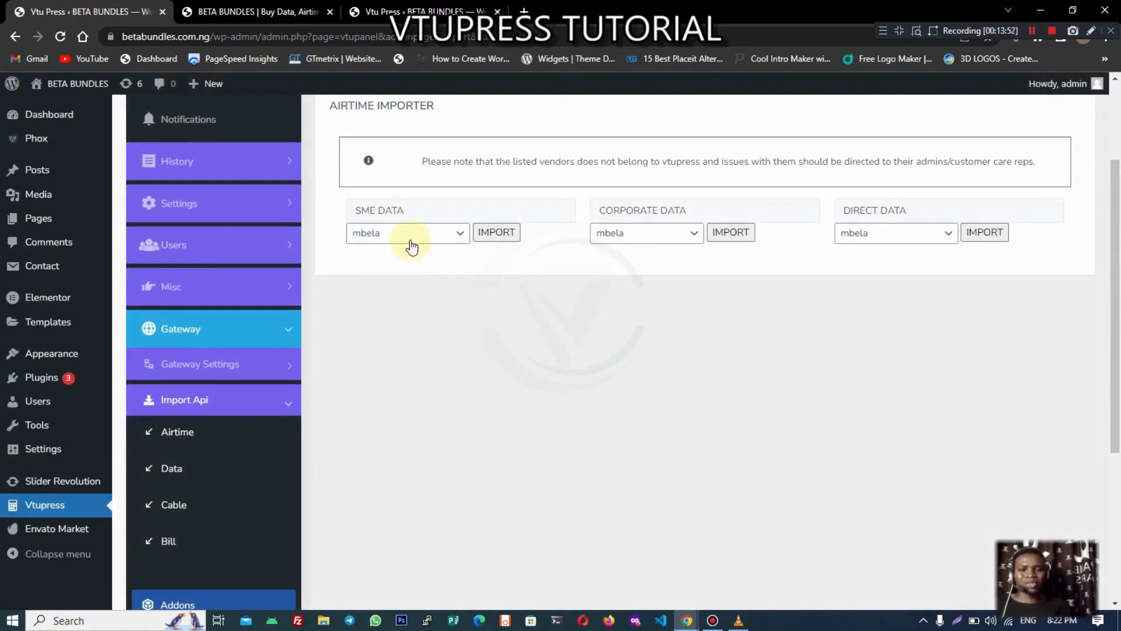
- Open the SME data gateway settings and examine the base URL, endpoint, request method and header authorization fields
click(226, 366)
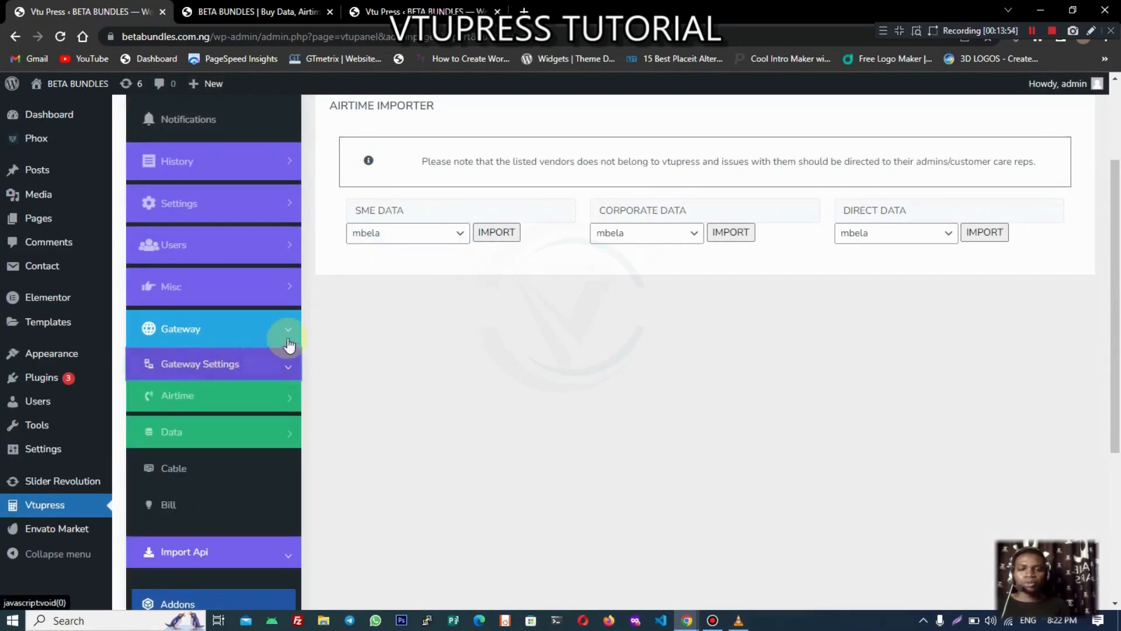
click(206, 432)
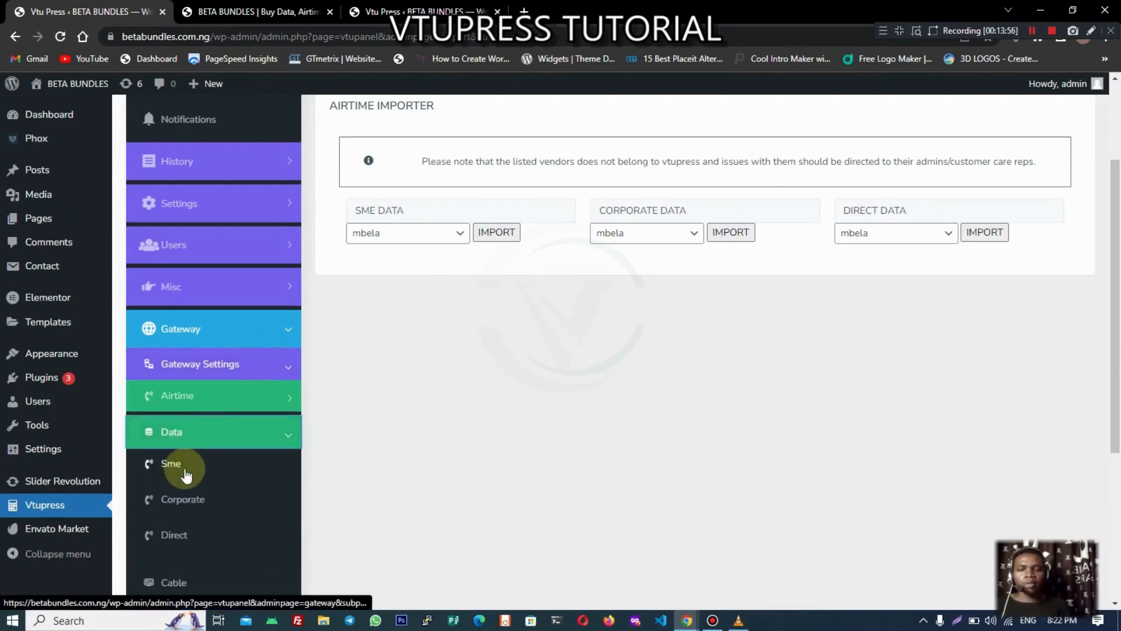
click(185, 463)
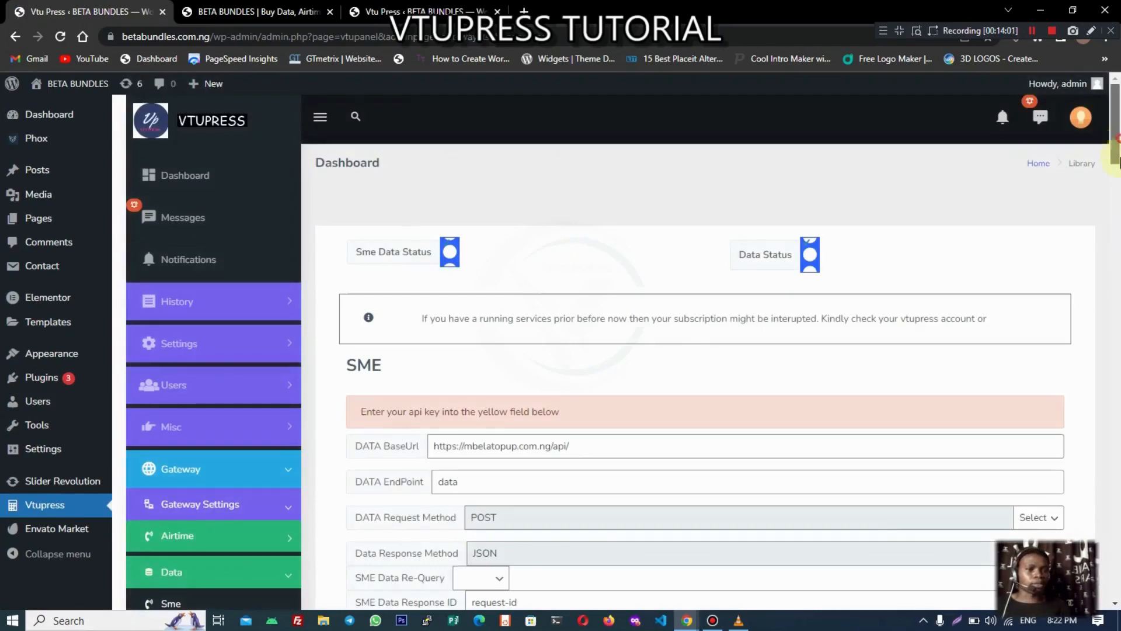
drag(1117, 159, 1117, 187)
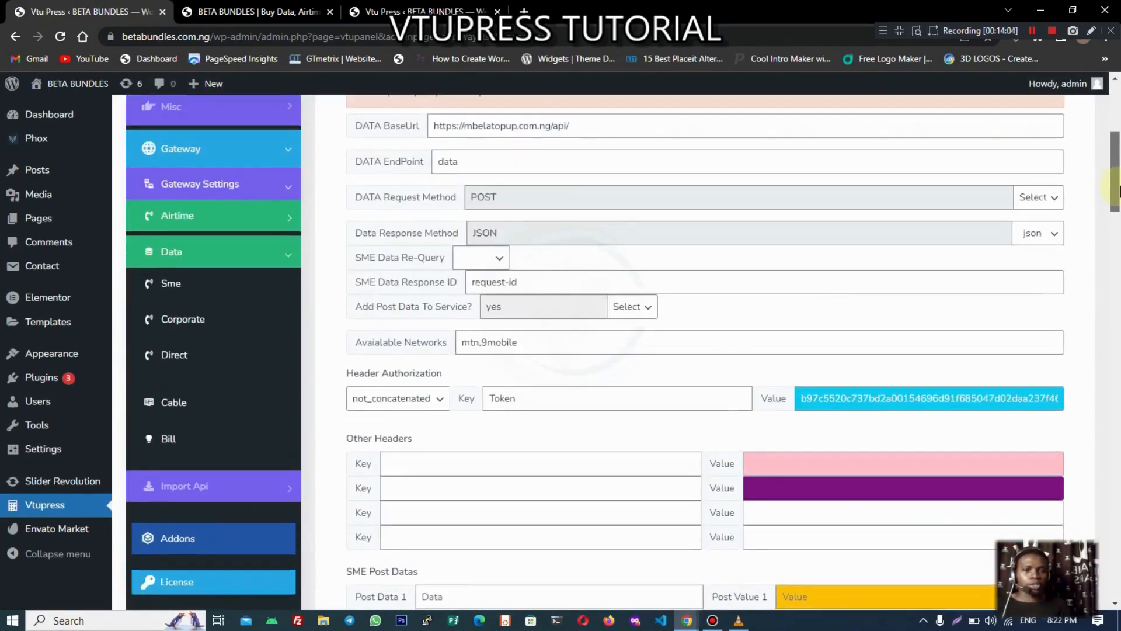
scroll(305, 350, up, 1)
scroll(305, 349, up, 1)
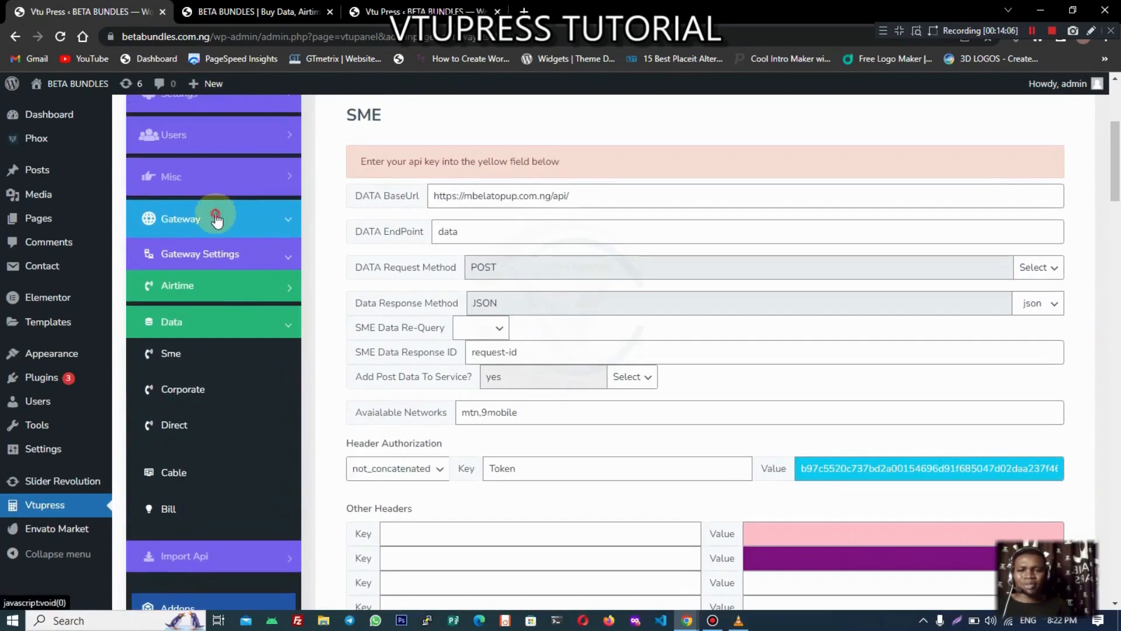
- Open the Vtupress Addons page and examine the addons' versions, documentation links and install or update actions
click(221, 218)
click(239, 253)
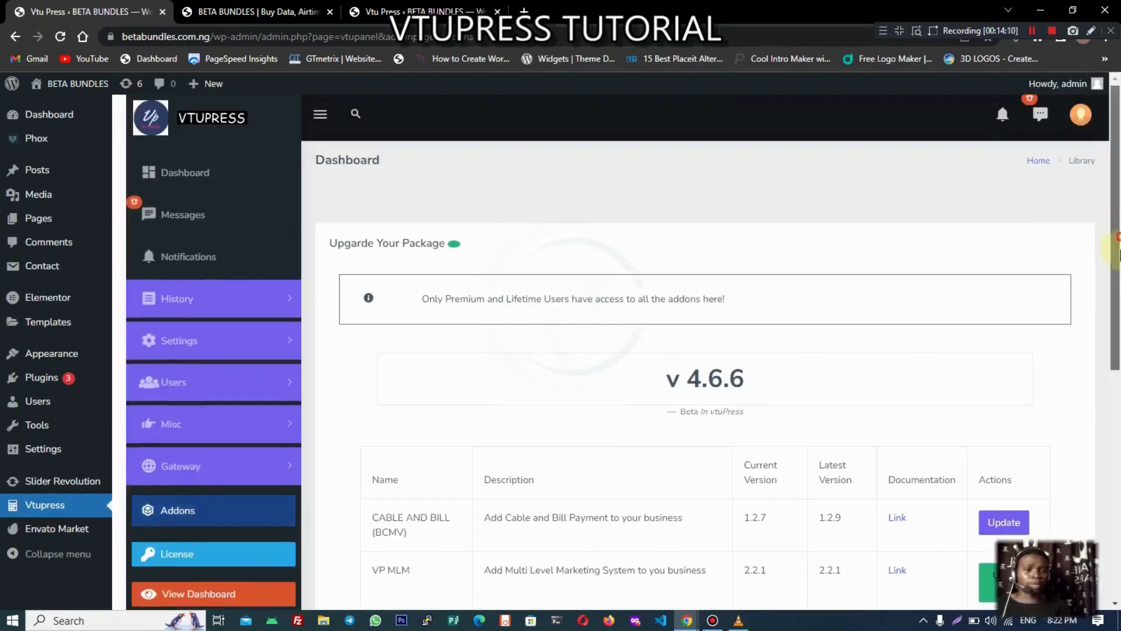
drag(1117, 241, 1119, 441)
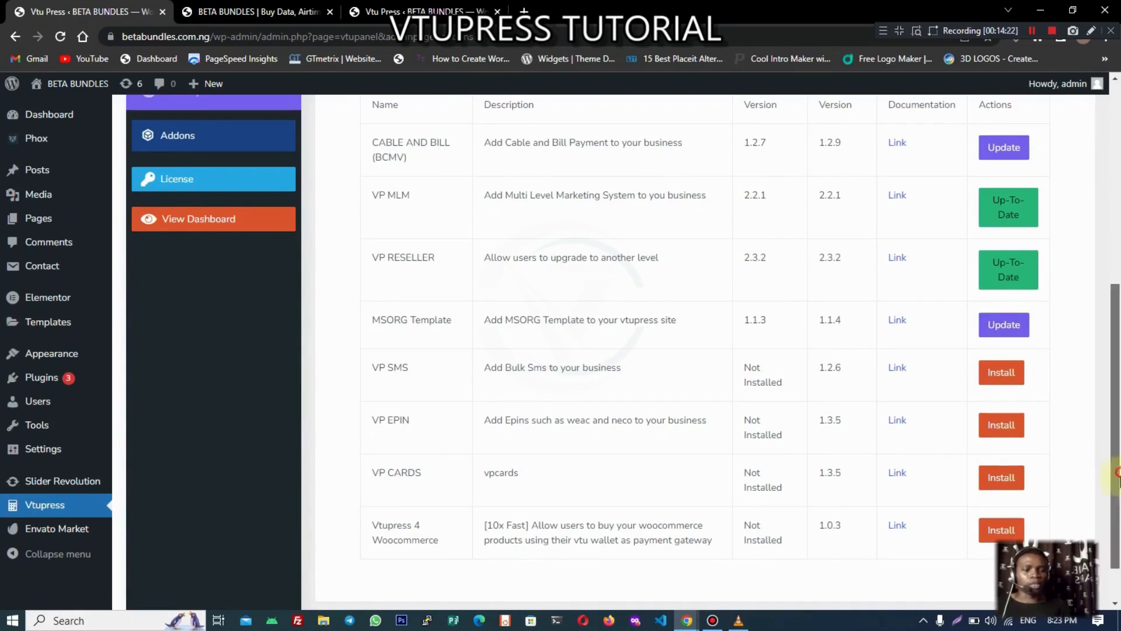
drag(1117, 472, 1117, 442)
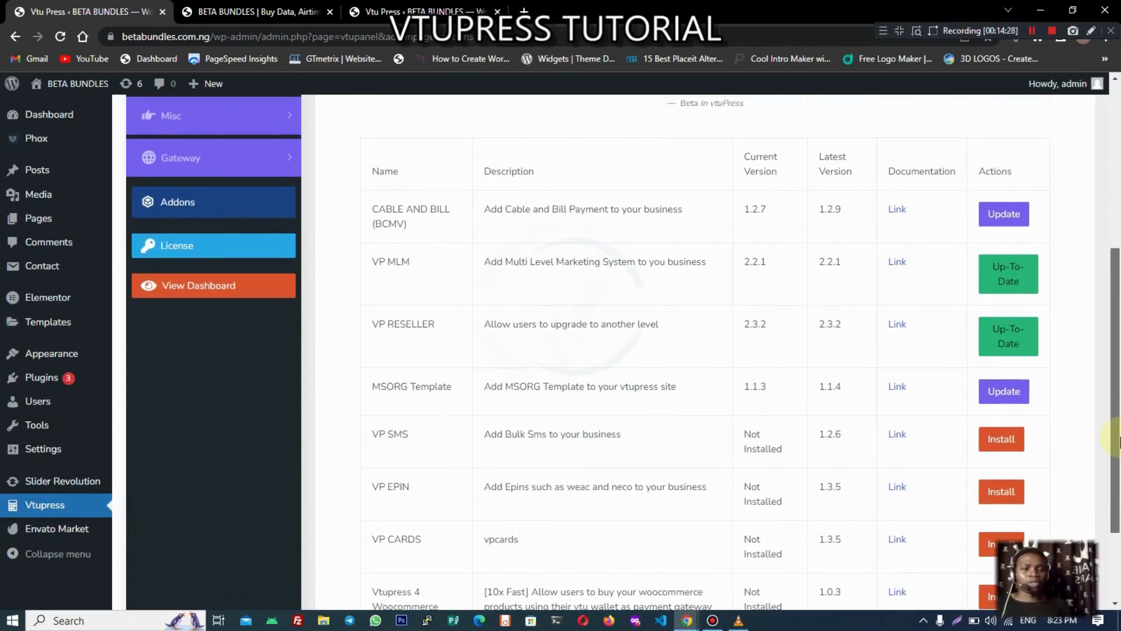
drag(1117, 442, 1117, 363)
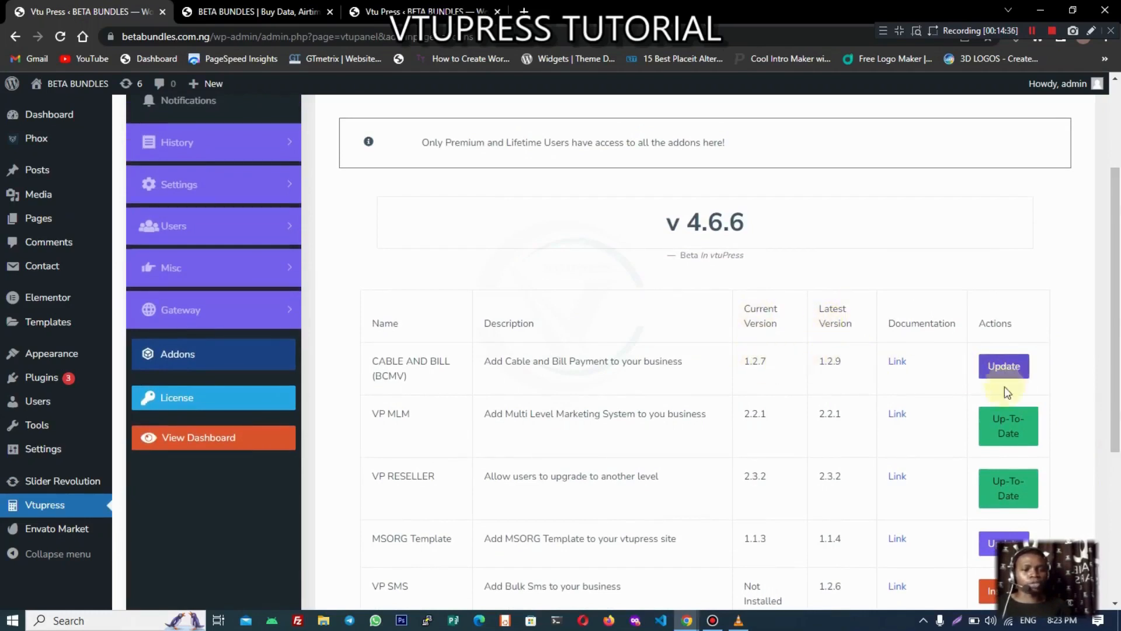
- Open the user dashboard in a new tab, look through its page, and open its Customizer in another tab
right_click(198, 440)
click(237, 448)
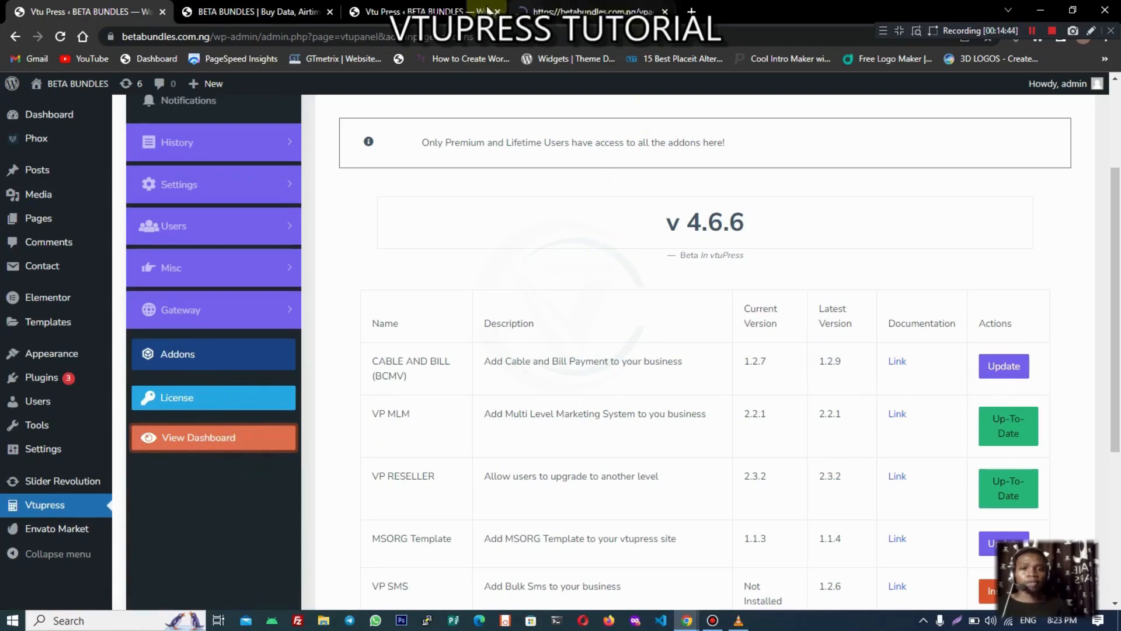
click(464, 10)
click(587, 11)
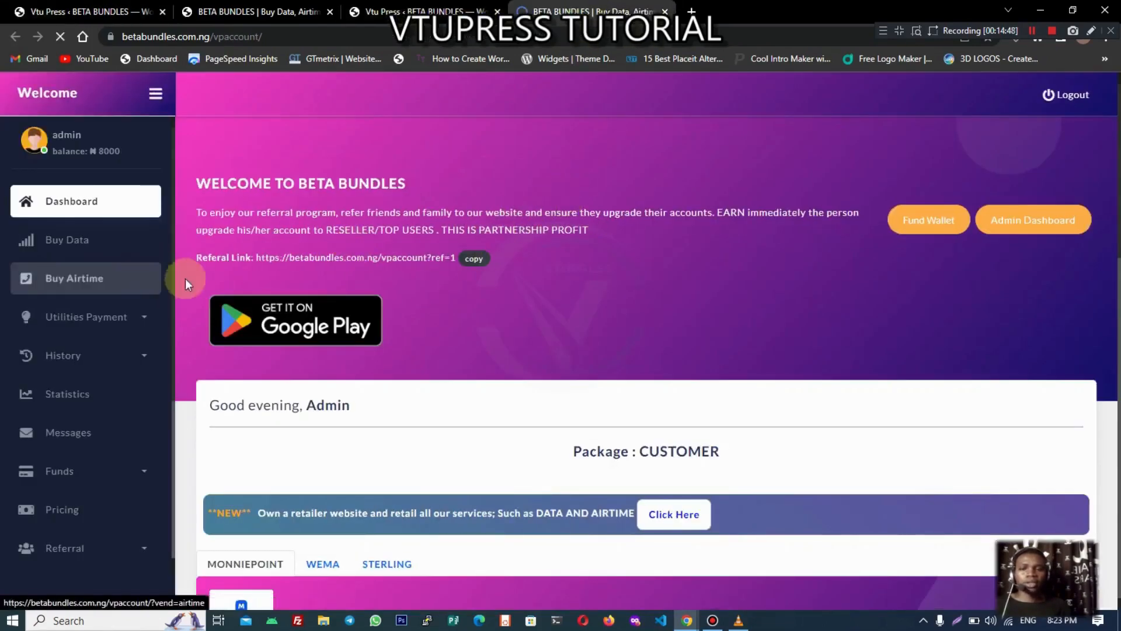
scroll(184, 283, down, 1)
scroll(145, 362, down, 10)
middle_click(142, 370)
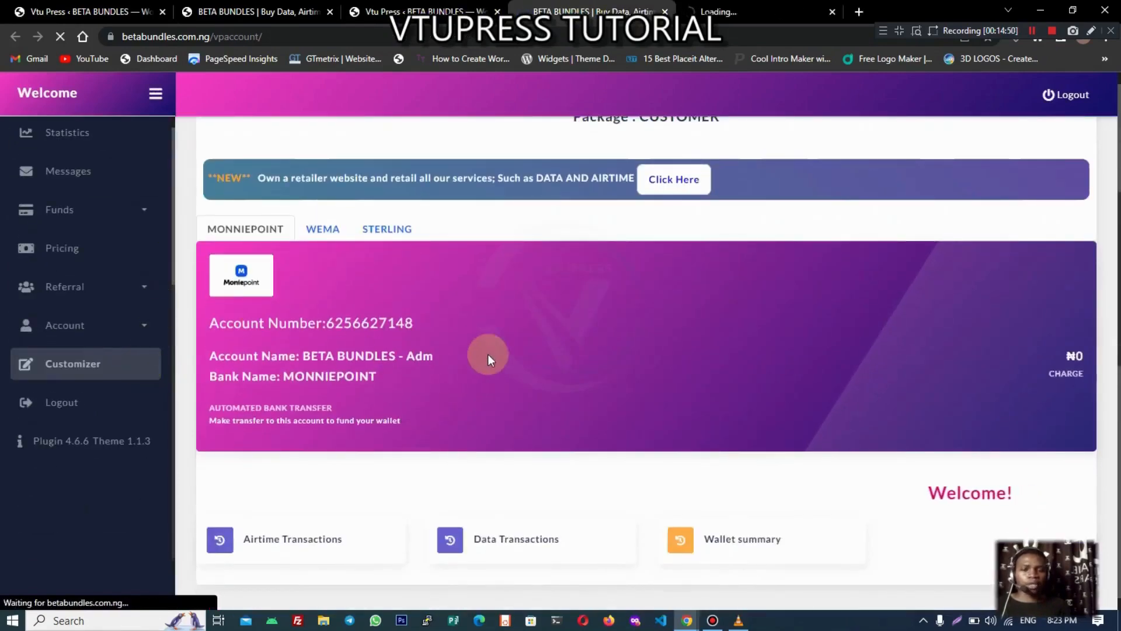
scroll(487, 380, up, 6)
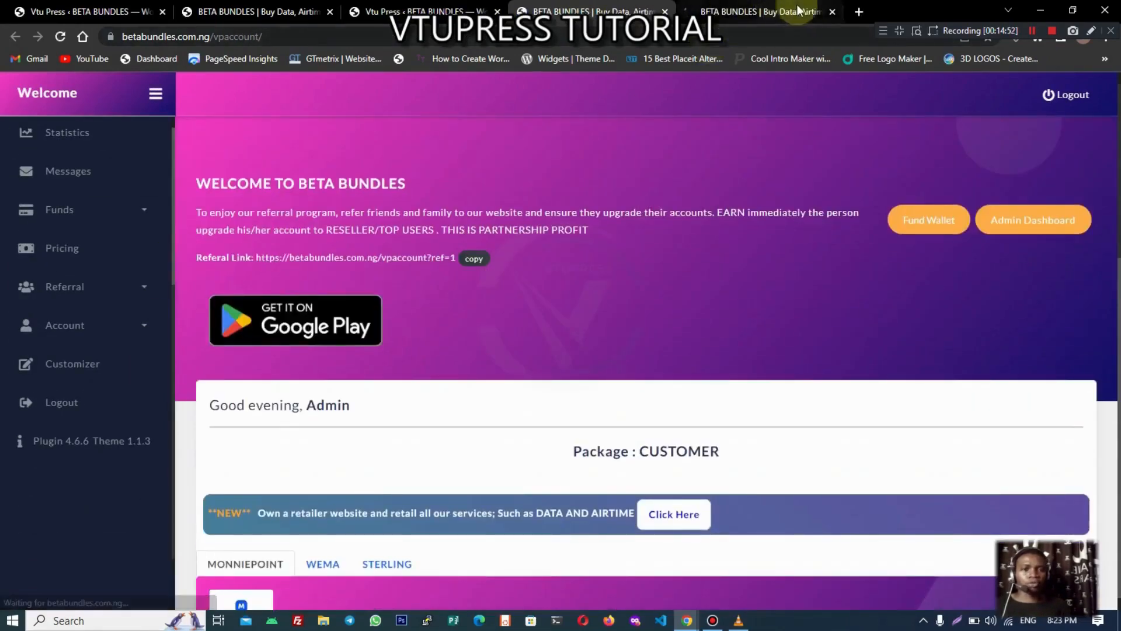
- Close the Customizer, new user dashboard and extra Vtupress tabs, and return to the Addons page
click(832, 12)
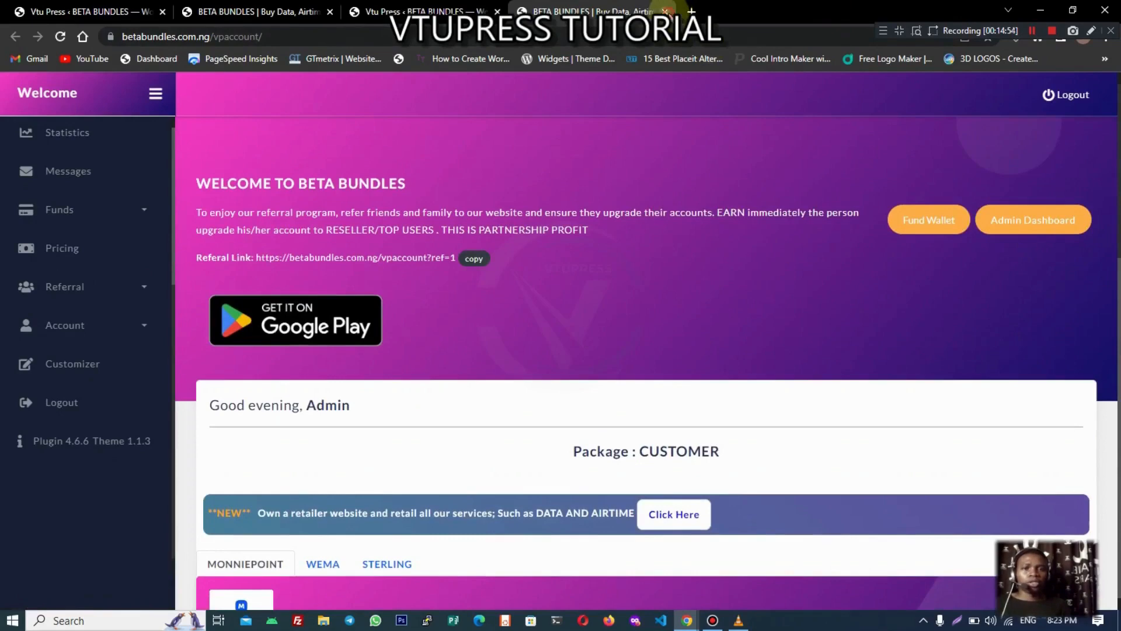
click(666, 12)
click(496, 12)
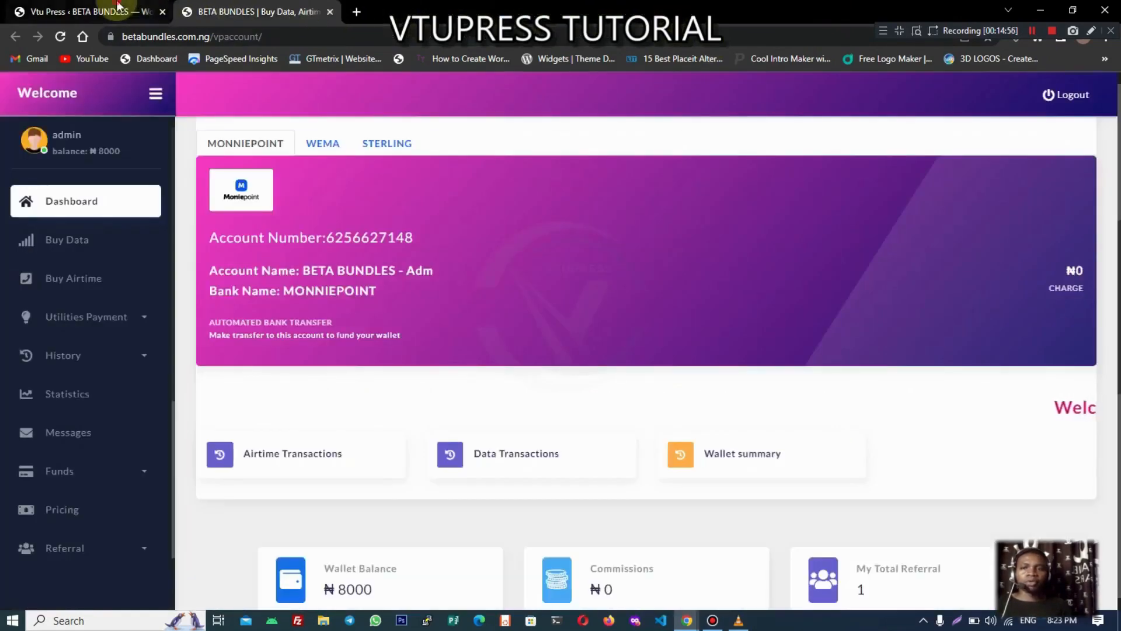
click(116, 9)
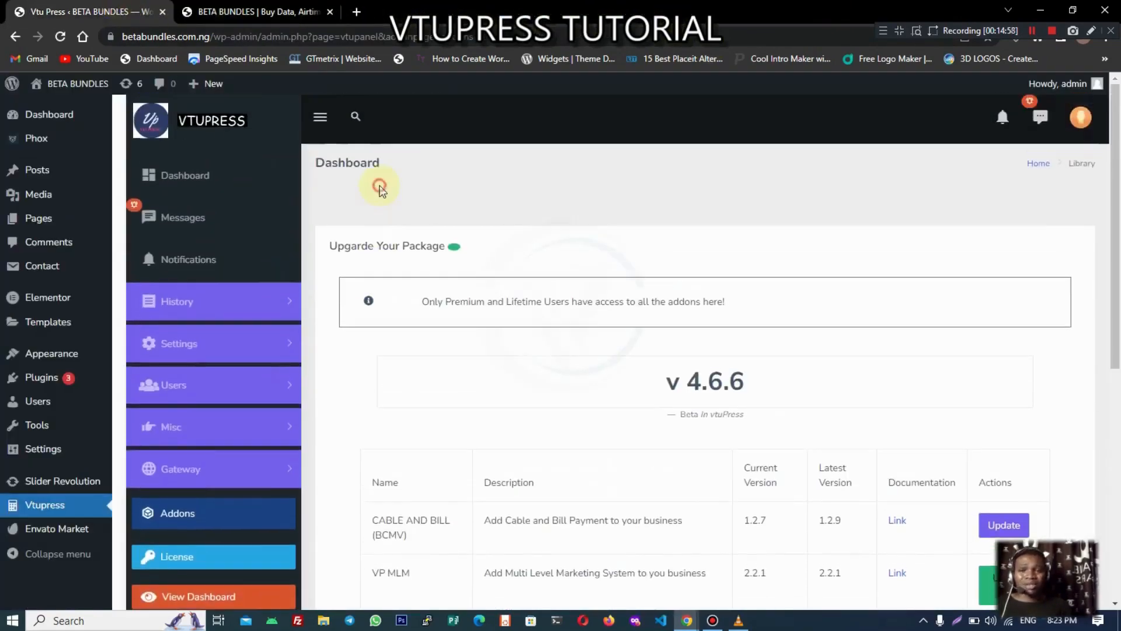
scroll(286, 440, down, 3)
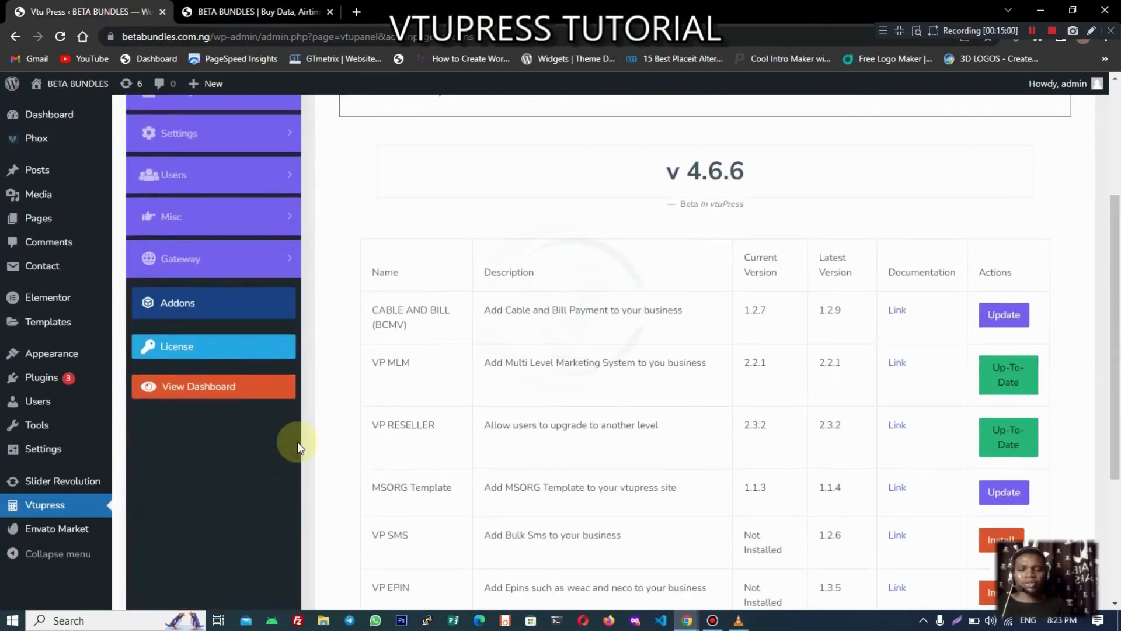
scroll(297, 442, up, 3)
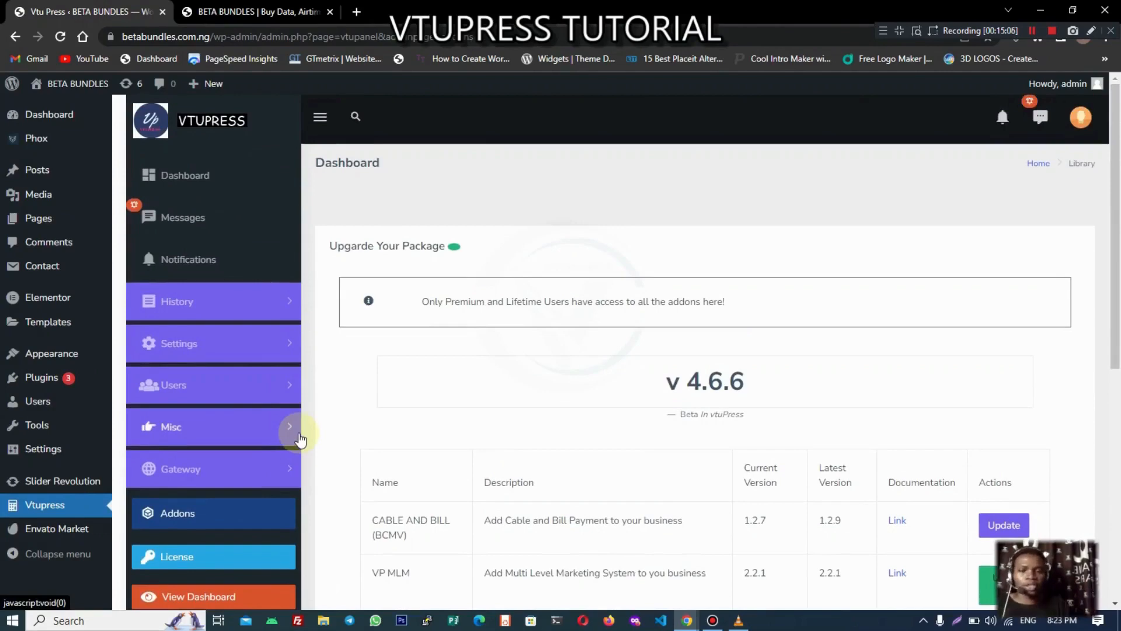
scroll(369, 424, down, 3)
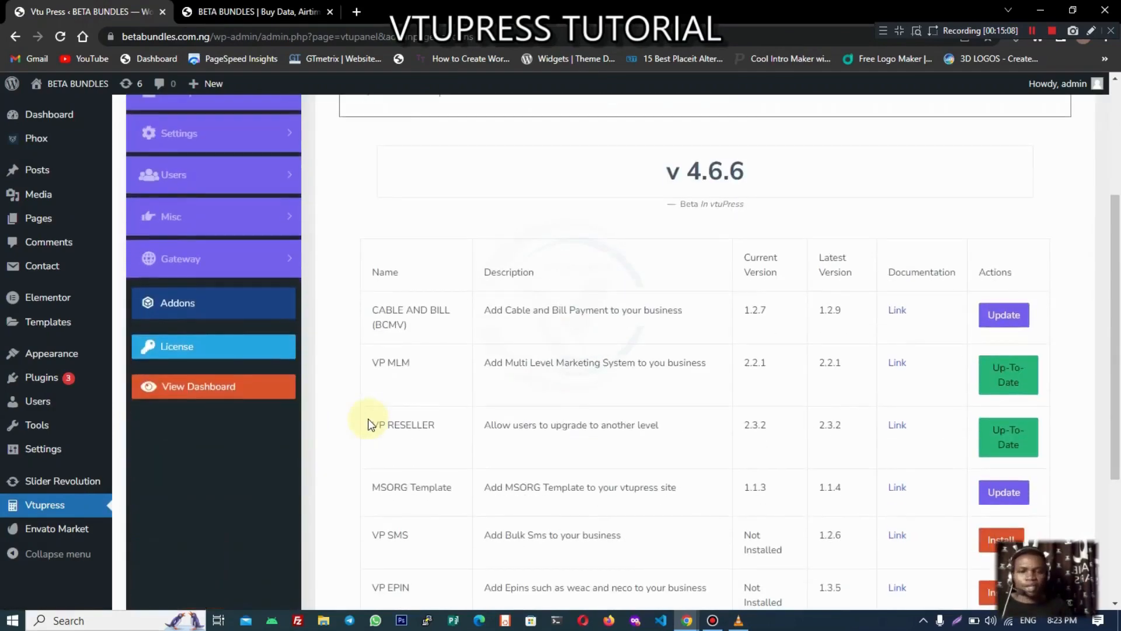